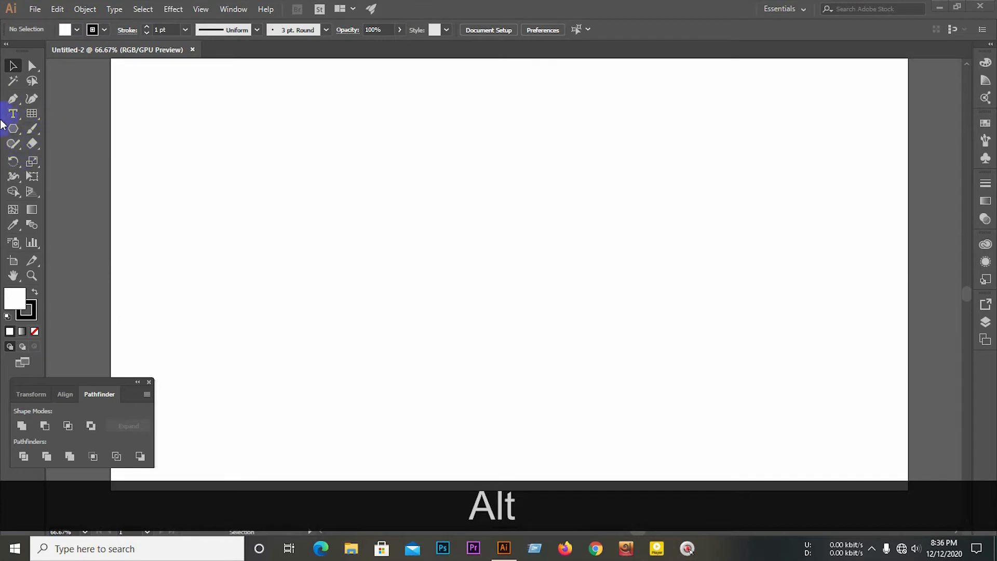
# Step: Draw a hexagon about 611 by 529 px on the artboard and rotate it so one corner points straight up
pyautogui.click(13, 128)
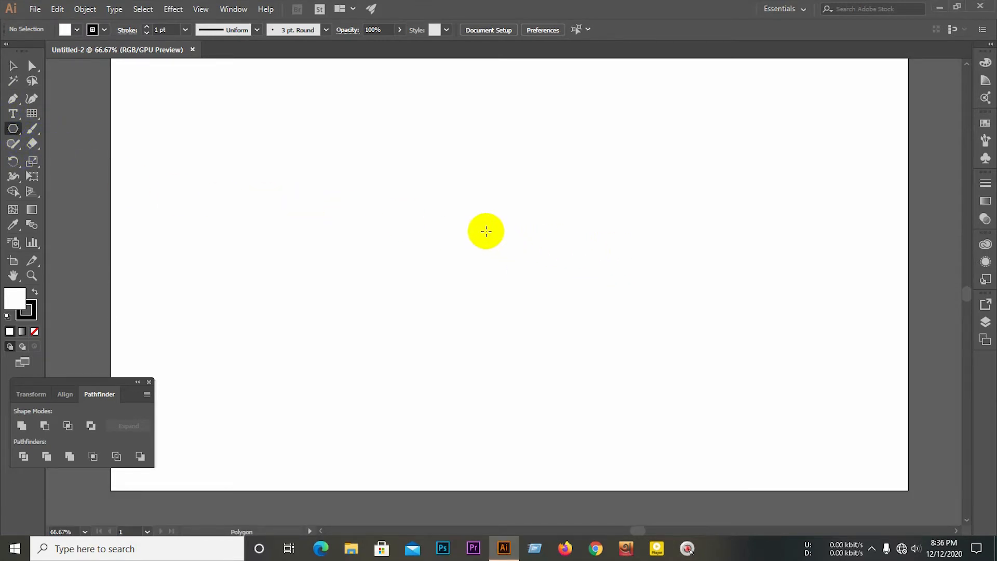
pyautogui.moveTo(486, 231); pyautogui.dragTo(546, 340)
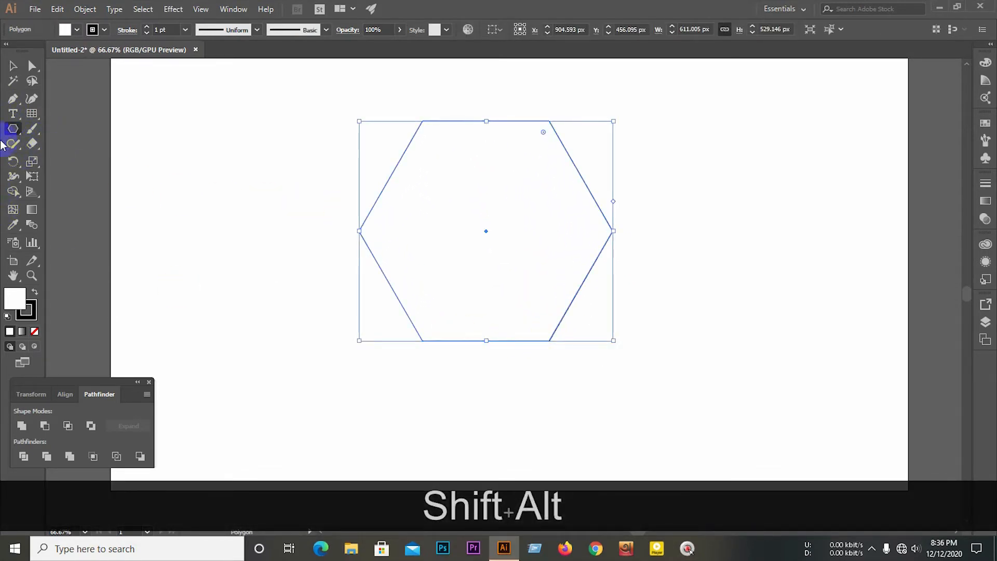
pyautogui.click(11, 66)
pyautogui.moveTo(618, 118); pyautogui.dragTo(558, 292)
pyautogui.click(693, 245)
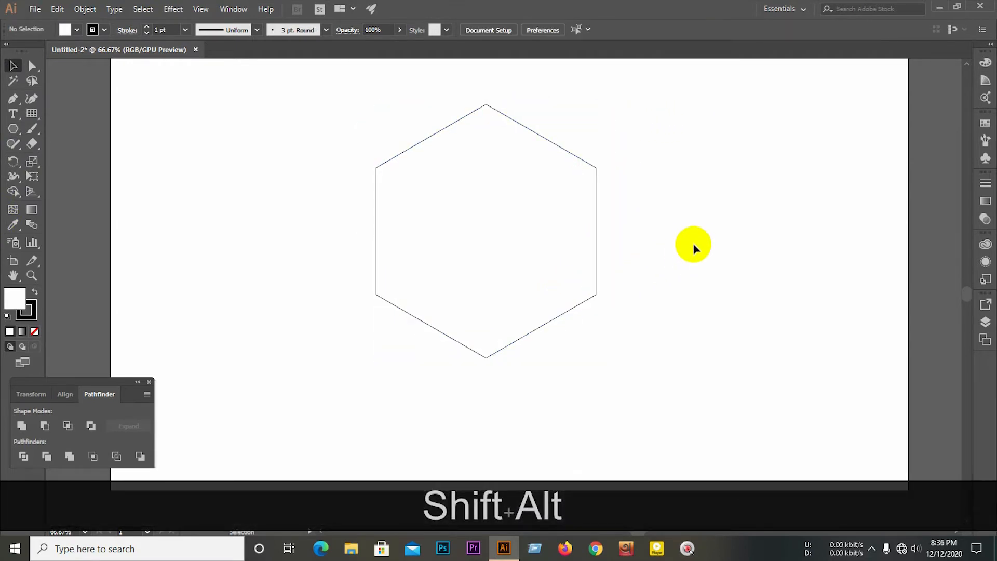
pyautogui.click(469, 340)
pyautogui.click(136, 275)
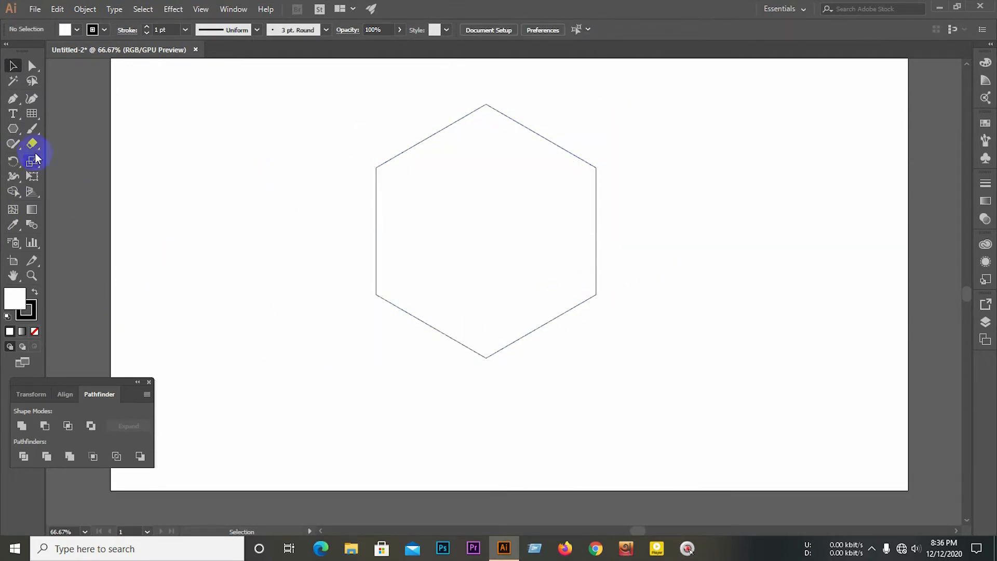
# Step: Draw three line segments across the hexagon, each connecting a pair of opposite corners
pyautogui.moveTo(32, 116); pyautogui.dragTo(65, 110)
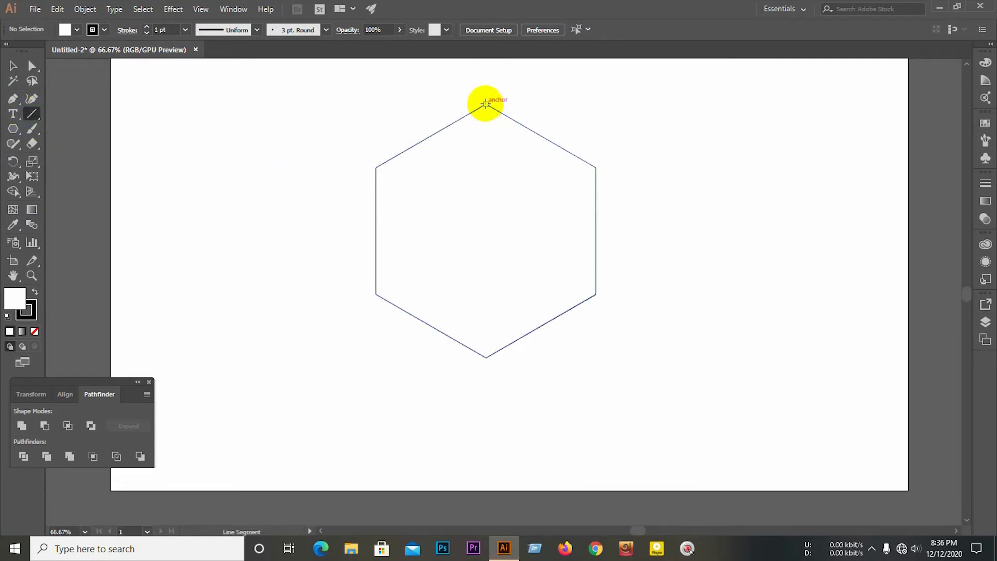
pyautogui.moveTo(486, 104); pyautogui.dragTo(493, 358)
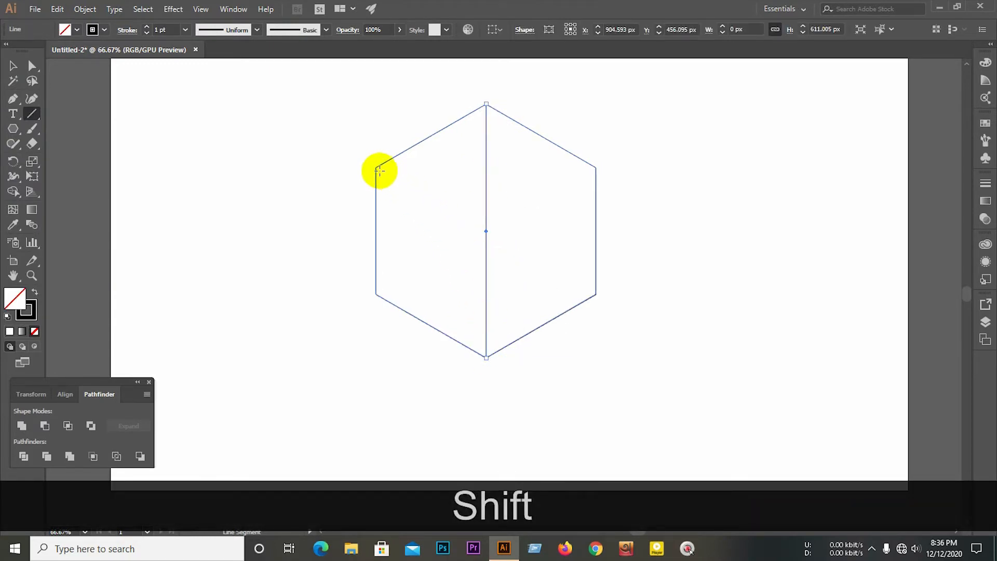
pyautogui.moveTo(377, 167); pyautogui.dragTo(595, 294)
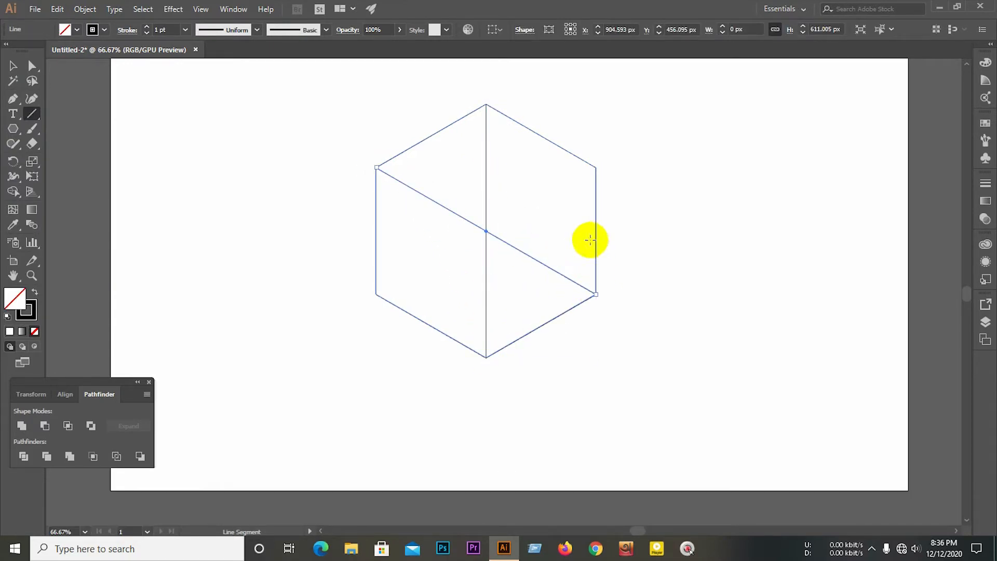
pyautogui.moveTo(596, 167); pyautogui.dragTo(376, 294)
pyautogui.click(14, 73)
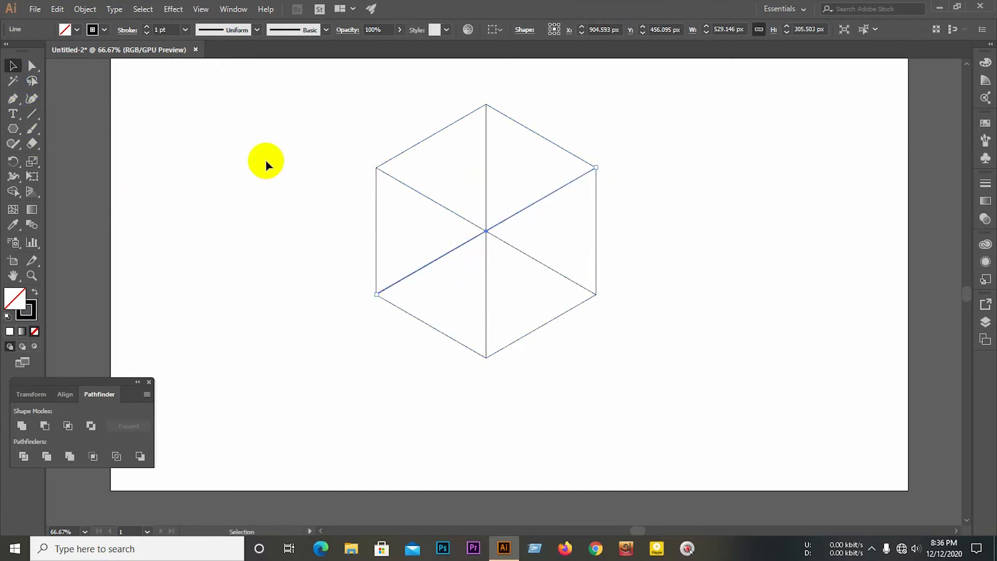
# Step: Divide the hexagon along the three lines with Pathfinder and ungroup the resulting pieces
pyautogui.moveTo(265, 160); pyautogui.dragTo(710, 390)
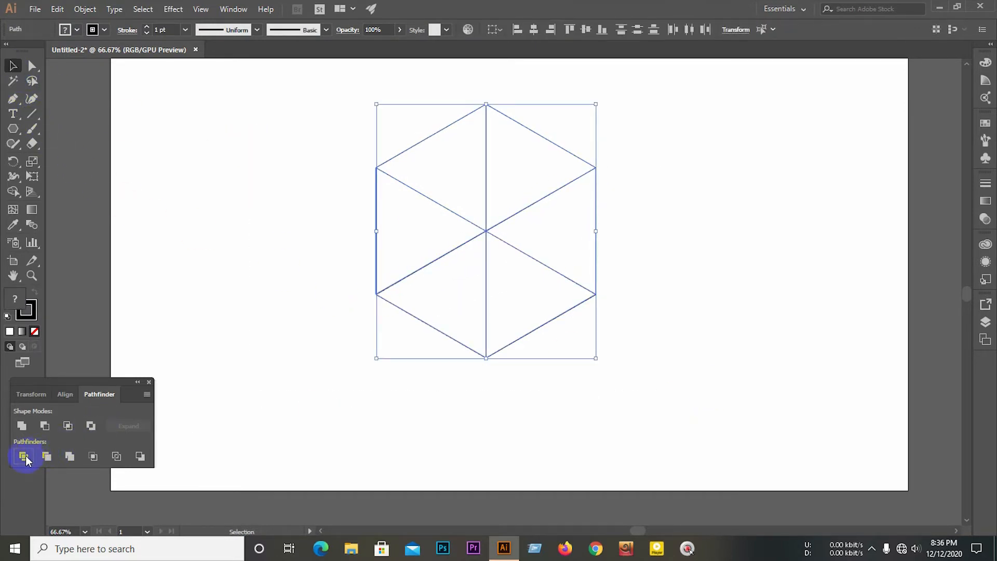
pyautogui.rightClick(515, 250)
pyautogui.click(568, 356)
pyautogui.click(382, 357)
# Step: Unite neighbouring triangles in pairs to form the left, top and right faces of a cube
pyautogui.moveTo(332, 273); pyautogui.dragTo(378, 321)
pyautogui.click(21, 426)
pyautogui.click(430, 123)
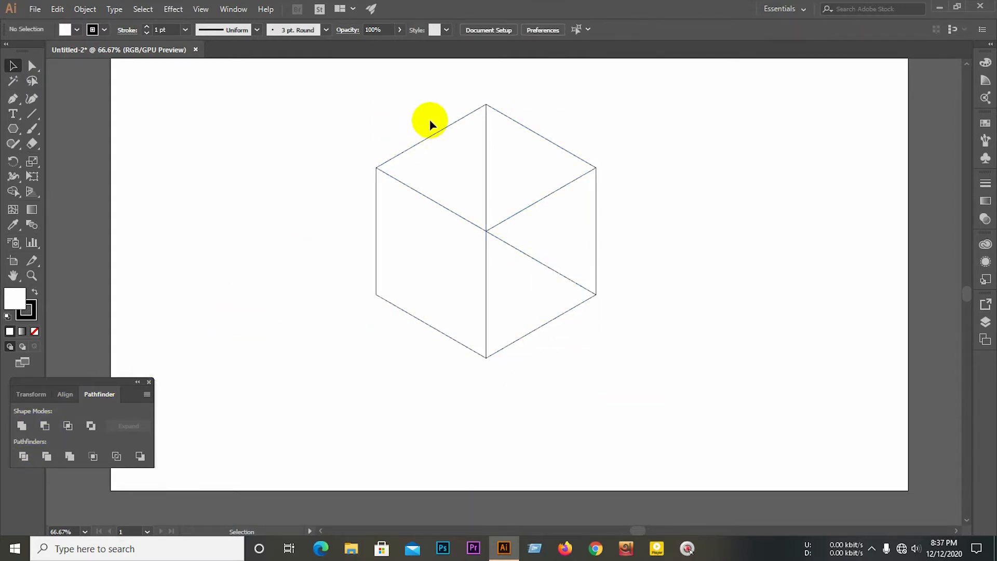
pyautogui.moveTo(450, 98); pyautogui.dragTo(518, 139)
pyautogui.click(30, 424)
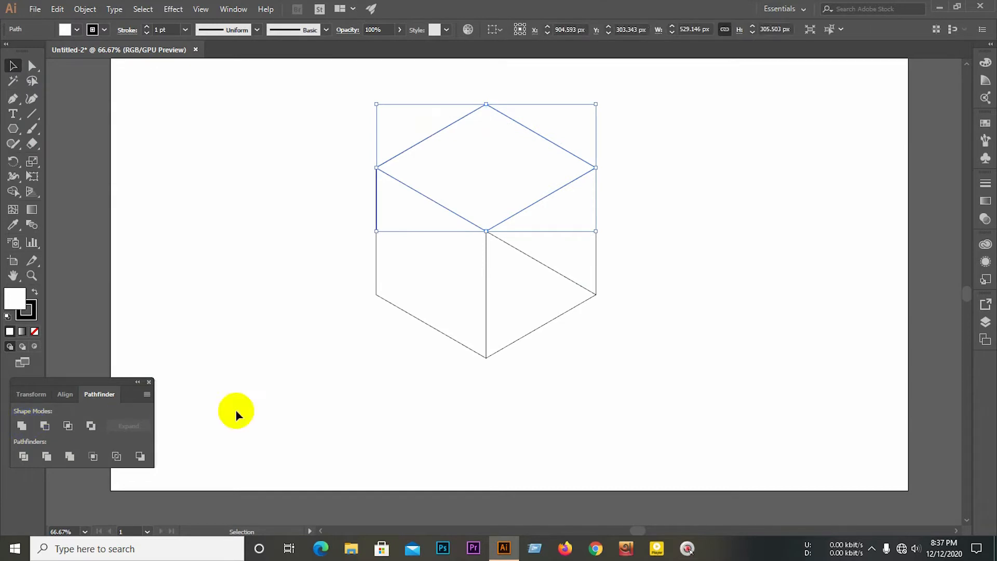
pyautogui.click(637, 358)
pyautogui.moveTo(637, 358); pyautogui.dragTo(574, 272)
pyautogui.click(68, 427)
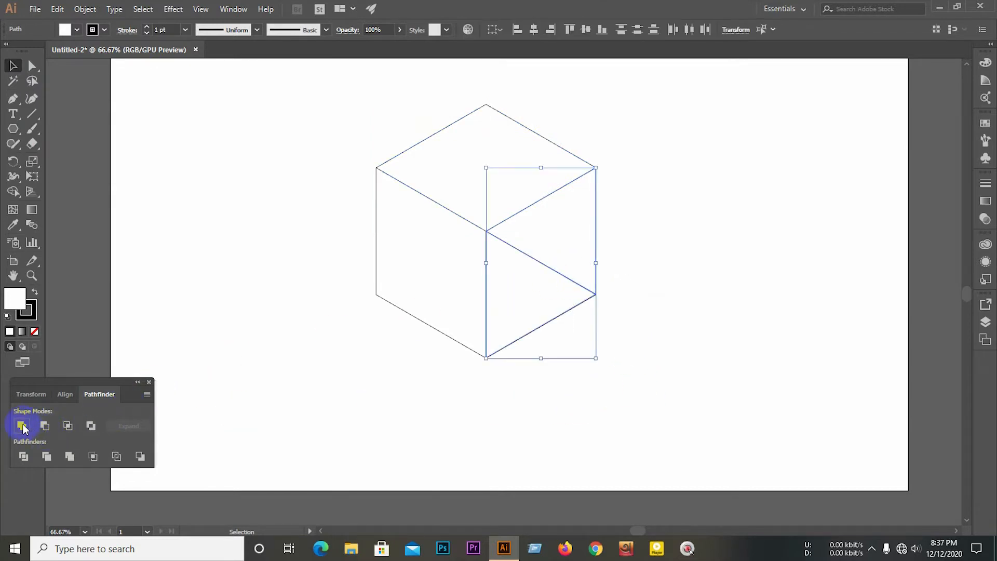
pyautogui.click(227, 356)
# Step: Apply Offset Path to all three cube faces with an offset of -12 px and Miter joins, with the preview on
pyautogui.moveTo(278, 152); pyautogui.dragTo(797, 361)
pyautogui.click(82, 9)
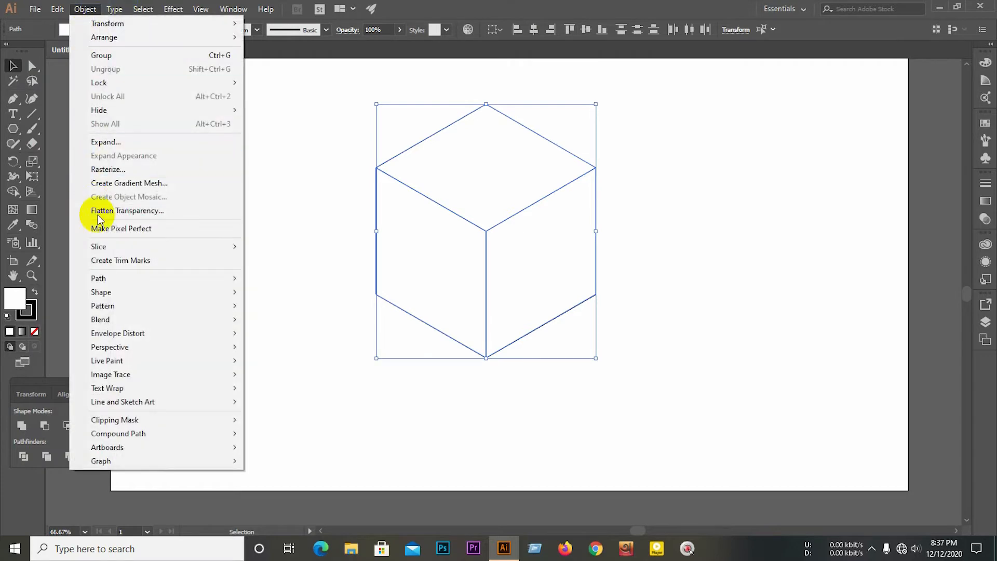
pyautogui.moveTo(104, 280)
pyautogui.click(294, 323)
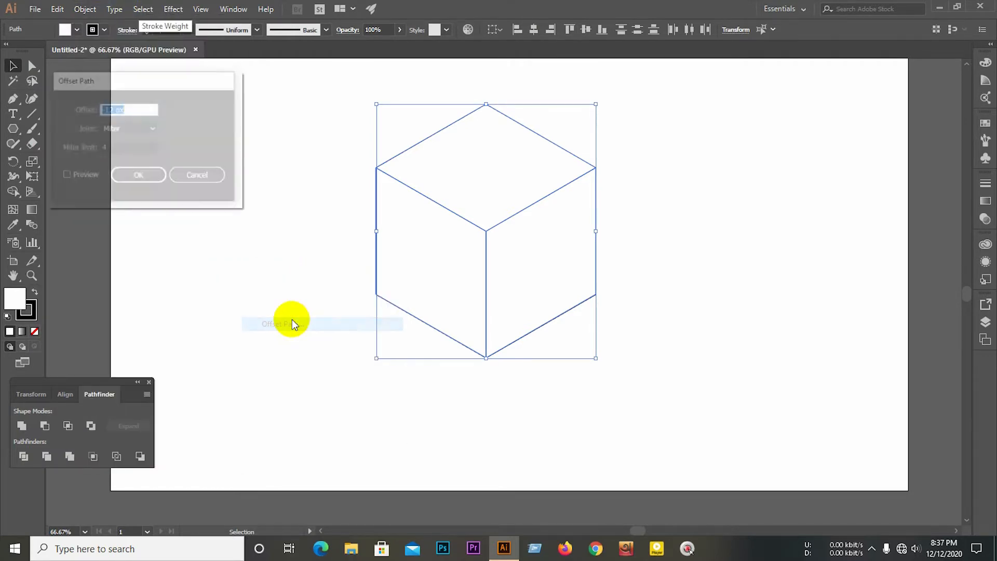
pyautogui.click(77, 177)
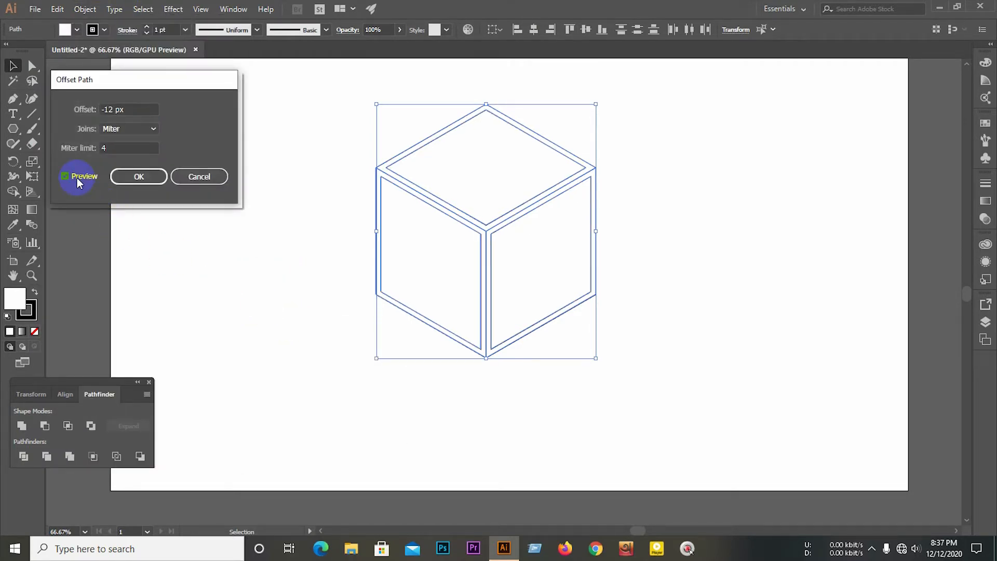
pyautogui.click(137, 107)
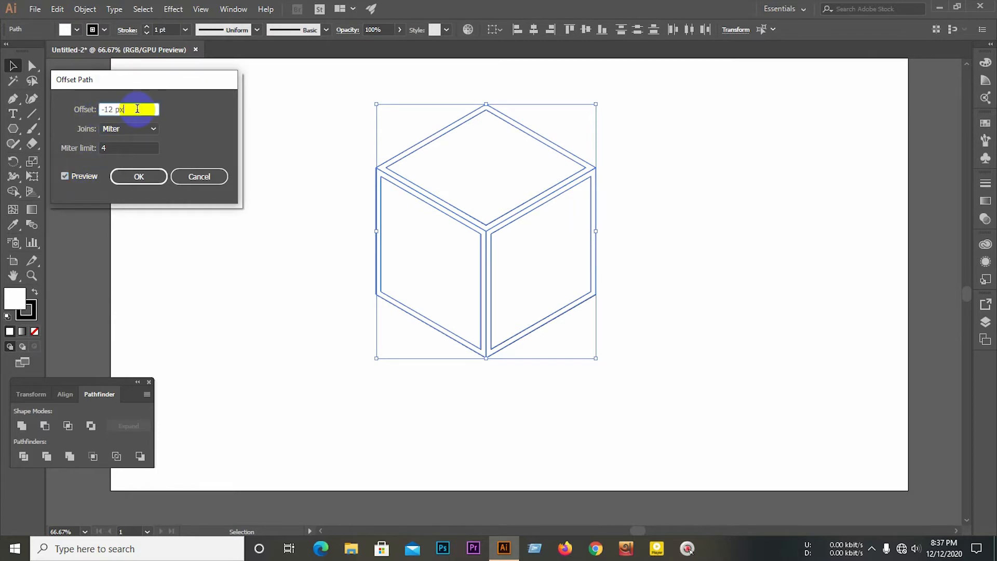
pyautogui.press('Down')
pyautogui.press('Up')
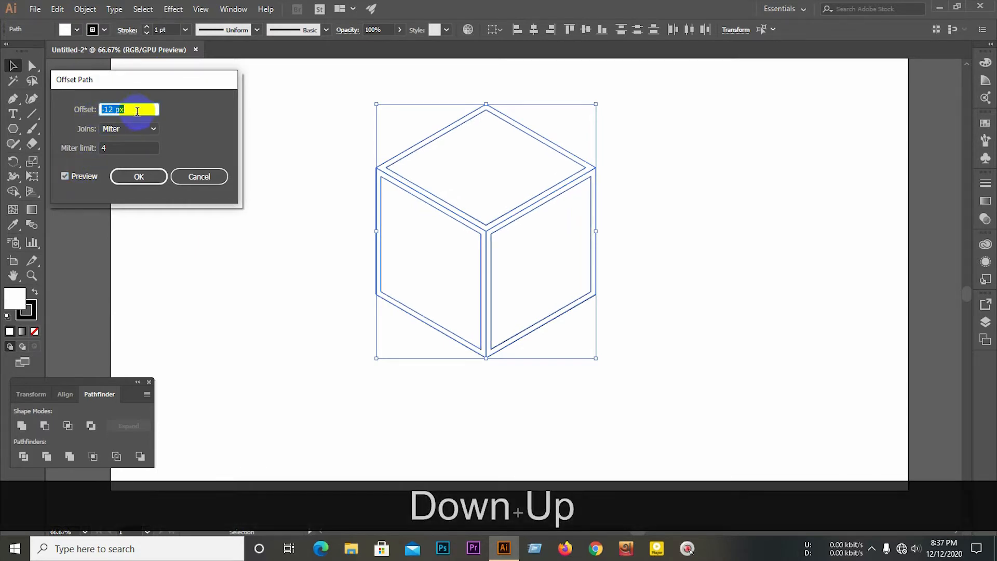
pyautogui.click(146, 177)
pyautogui.click(294, 251)
# Step: Divide the cube faces and their inner offset paths with Pathfinder and ungroup the result
pyautogui.moveTo(307, 153); pyautogui.dragTo(834, 402)
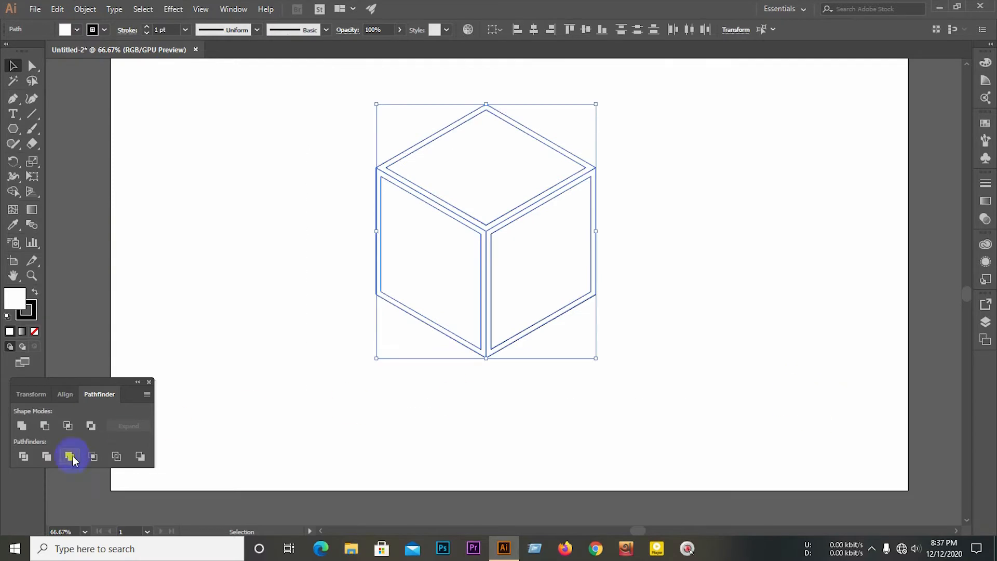
pyautogui.click(23, 456)
pyautogui.rightClick(470, 253)
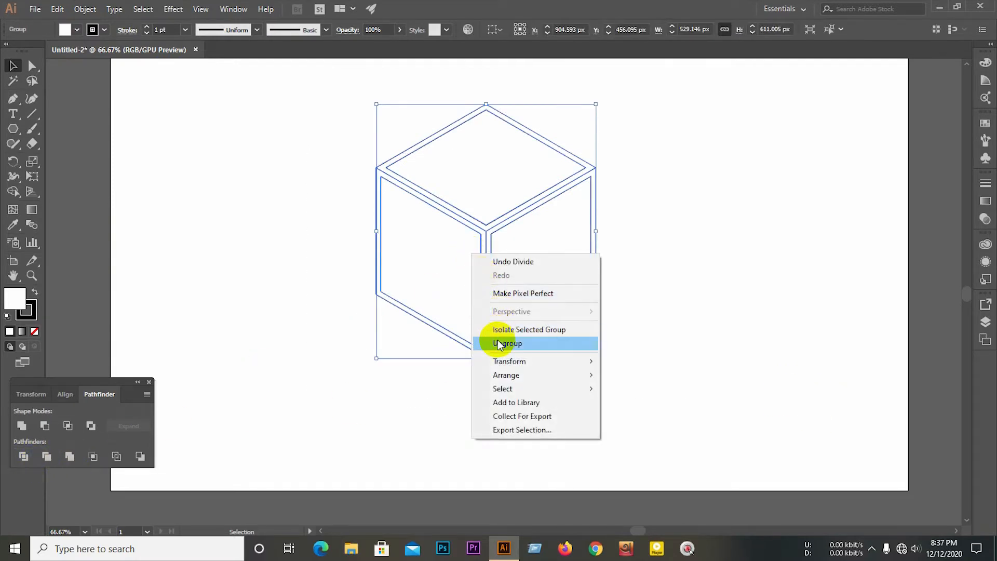
pyautogui.click(498, 340)
pyautogui.click(790, 307)
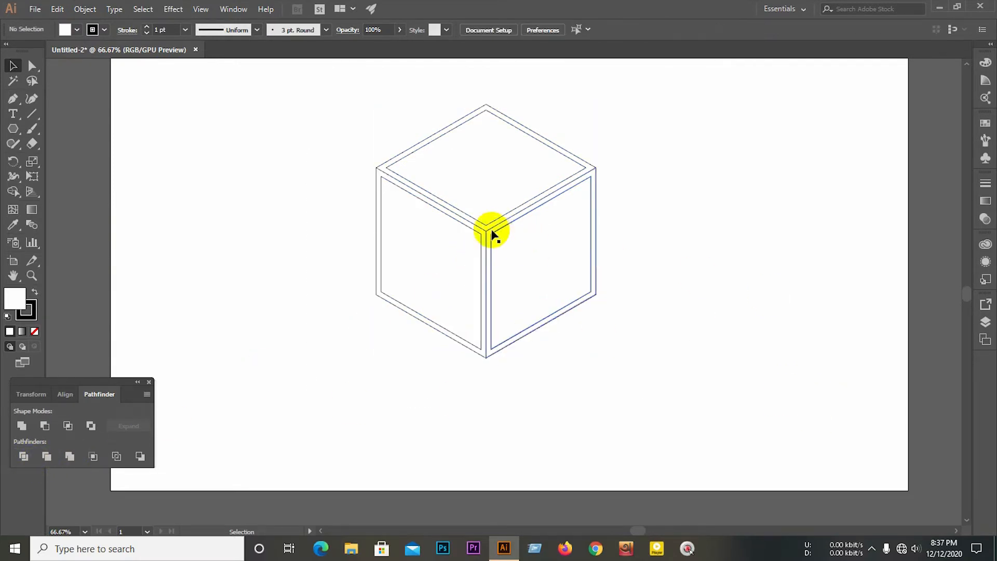
# Step: Delete the outer frame pieces around the cube faces, keeping only the three inset faces
pyautogui.click(377, 179)
pyautogui.press('BackSpace')
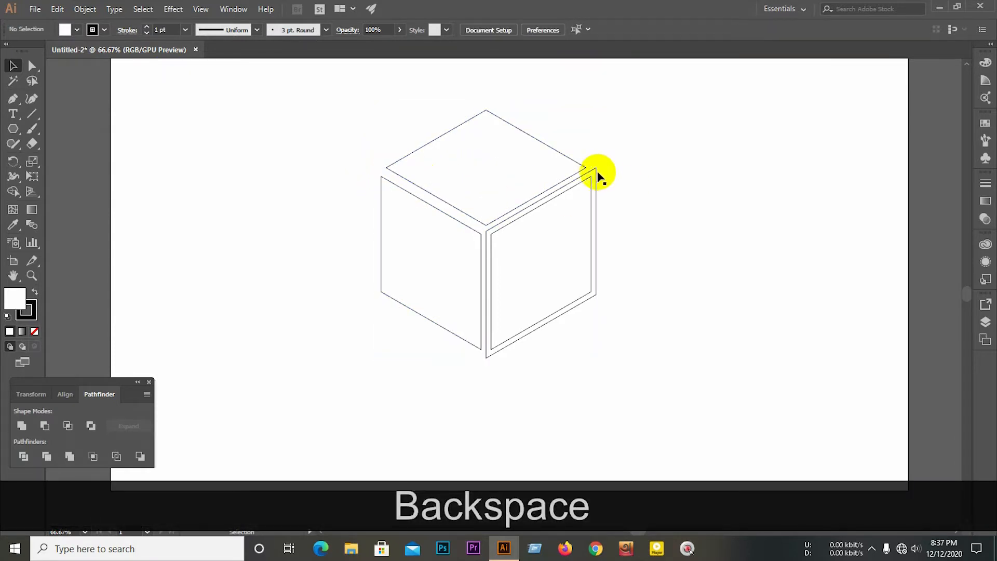
pyautogui.click(596, 172)
pyautogui.press('BackSpace')
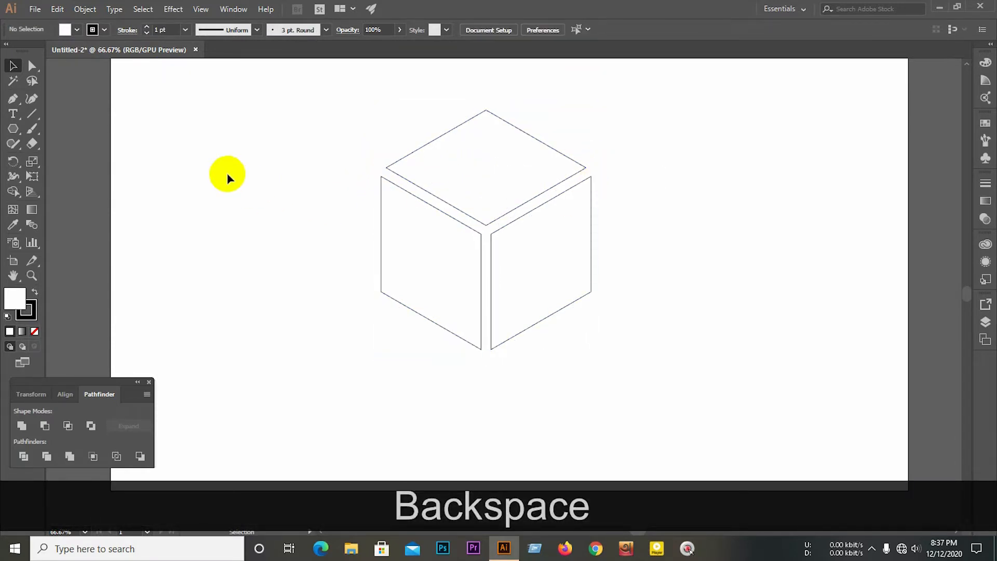
pyautogui.moveTo(234, 116); pyautogui.dragTo(592, 338)
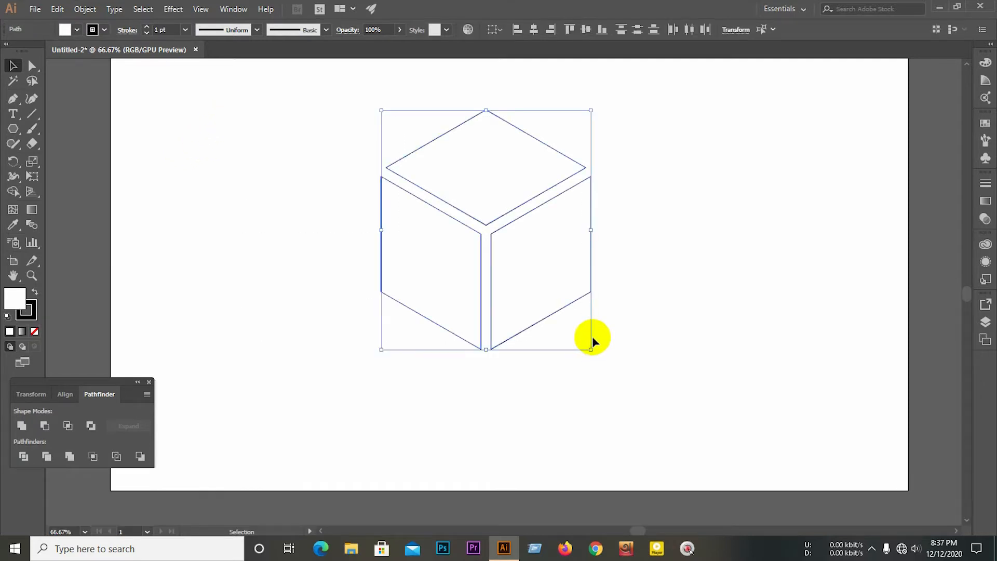
pyautogui.click(259, 210)
# Step: Draw a square rectangular grid about 377 px wide beside the cube, with 7 horizontal and 7 vertical dividers
pyautogui.moveTo(38, 113); pyautogui.dragTo(64, 157)
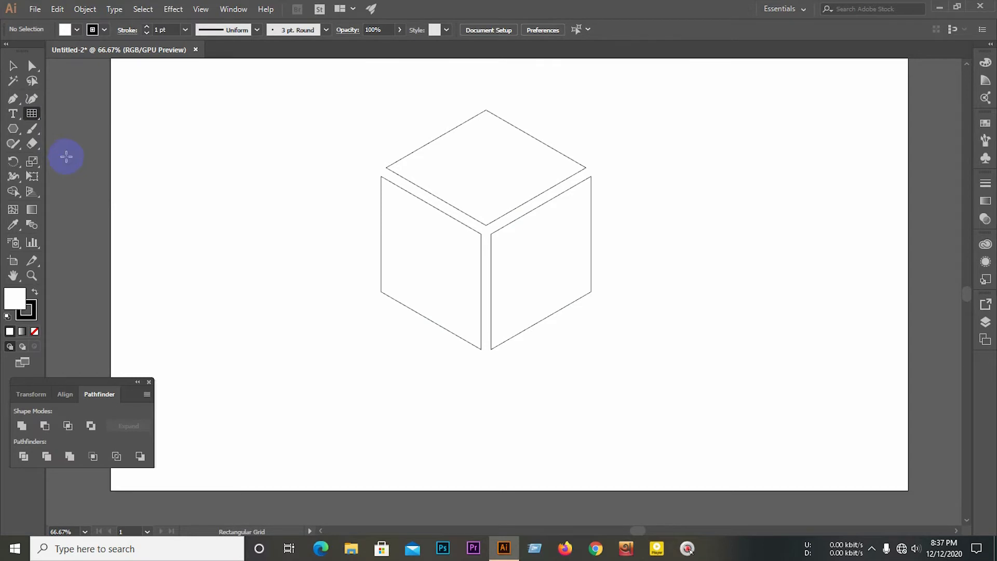
pyautogui.click(222, 170)
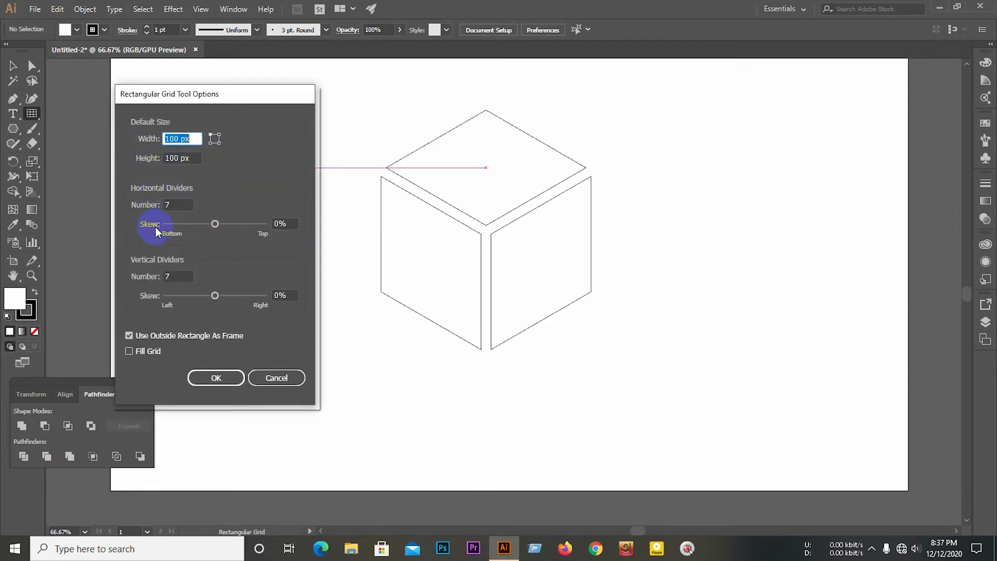
pyautogui.click(211, 379)
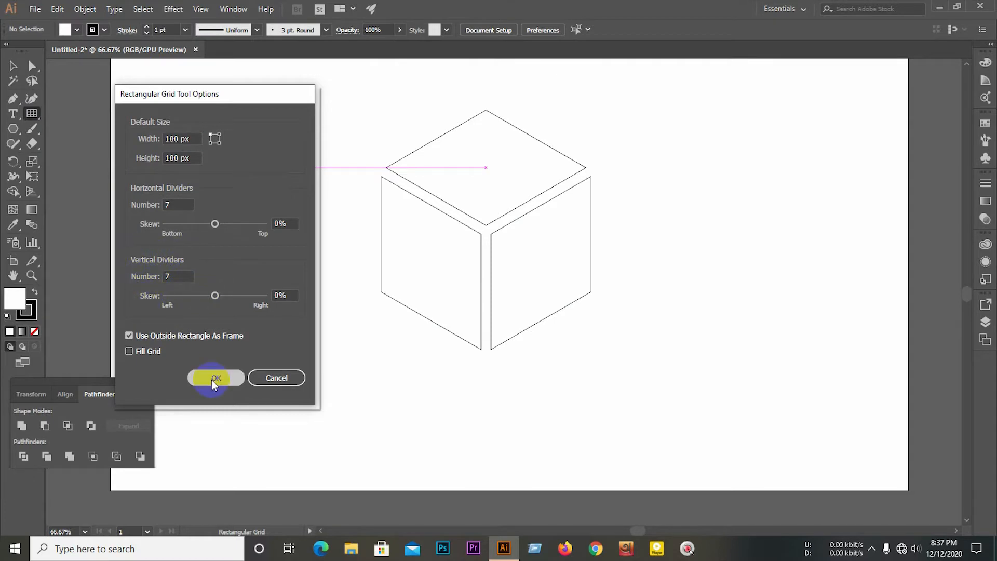
pyautogui.click(13, 67)
pyautogui.moveTo(261, 212); pyautogui.dragTo(314, 350)
pyautogui.click(314, 351)
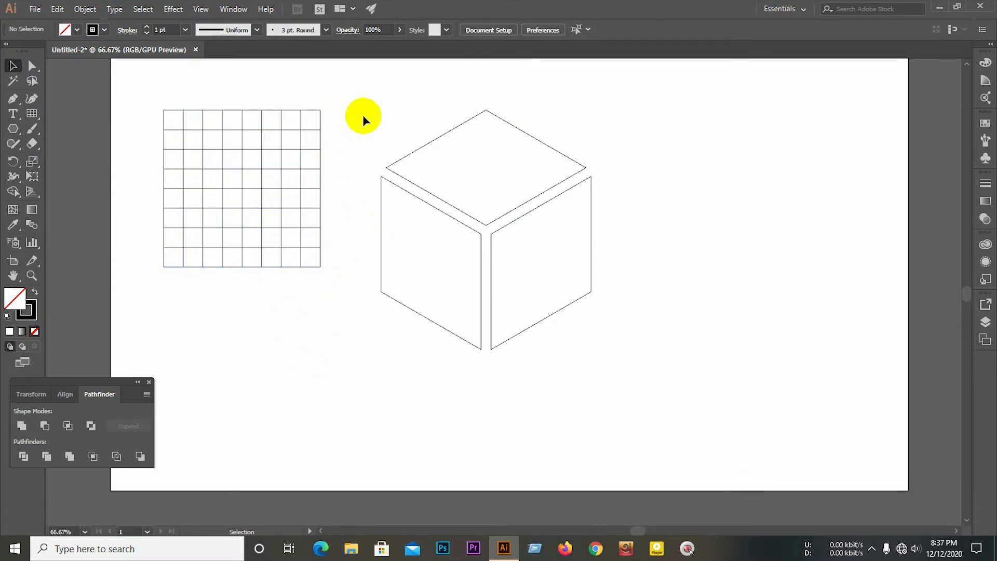
# Step: Move the grid over the cube's left face, stretch it to about 440 px tall and fit its width to the face, about 241 px
pyautogui.moveTo(299, 189); pyautogui.dragTo(503, 252)
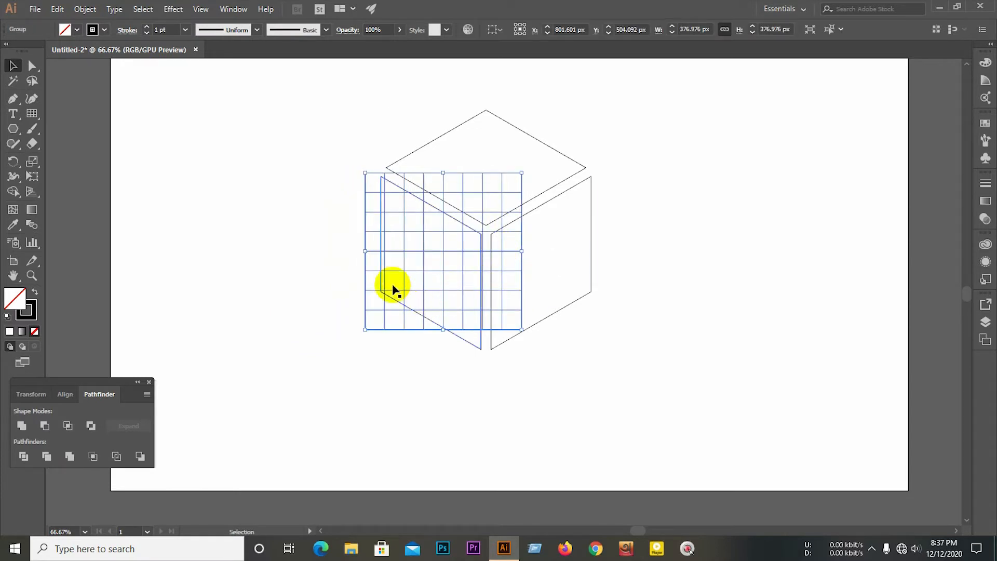
pyautogui.scroll(1, 364, 245)
pyautogui.moveTo(482, 370); pyautogui.dragTo(480, 401)
pyautogui.scroll(1, 468, 296)
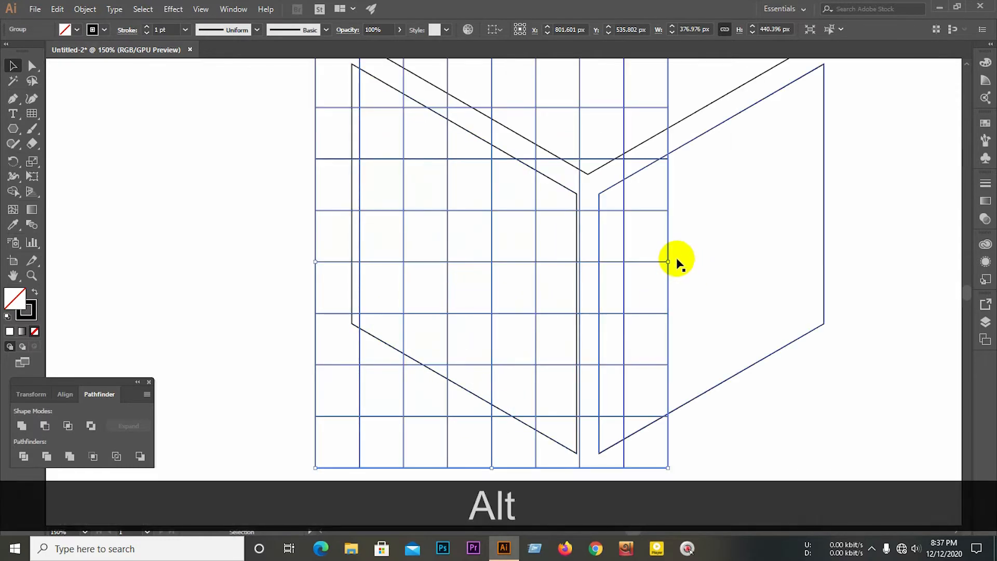
pyautogui.moveTo(668, 260); pyautogui.dragTo(575, 263)
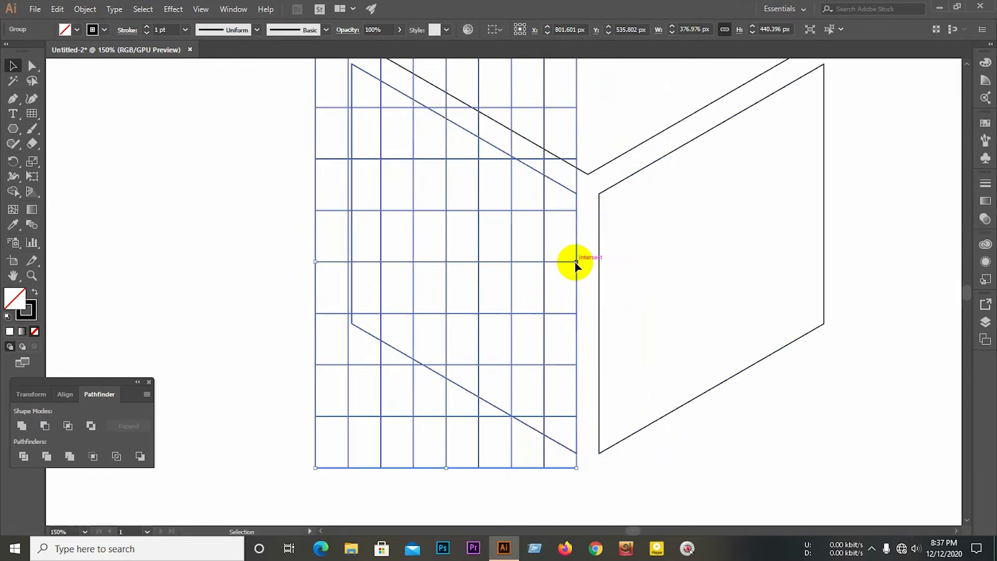
pyautogui.moveTo(322, 264); pyautogui.dragTo(352, 264)
pyautogui.click(266, 283)
pyautogui.scroll(-1, 456, 317)
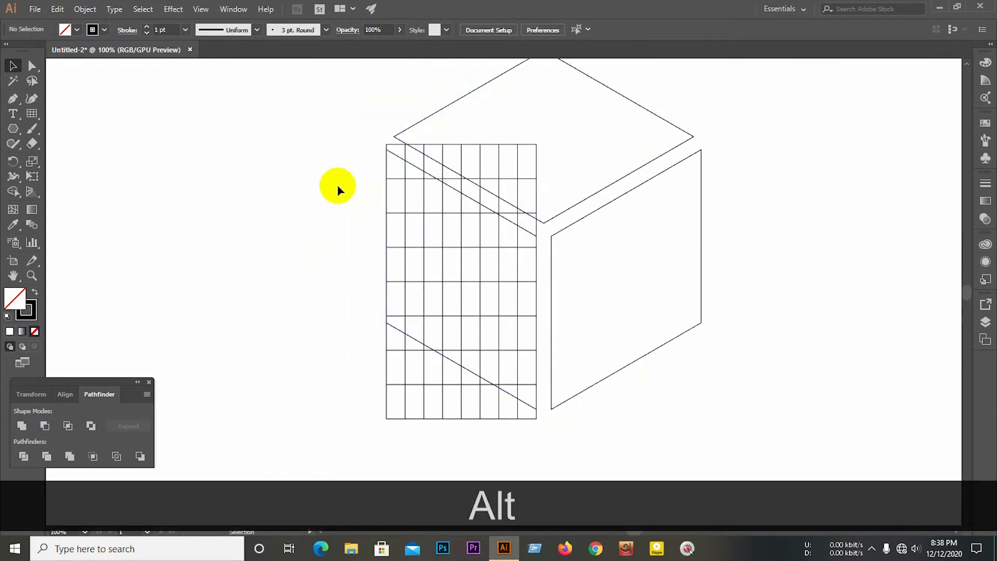
# Step: Fit the grid's top and bottom edges to the left face's highest and lowest corners, making it about 417 px tall
pyautogui.click(429, 146)
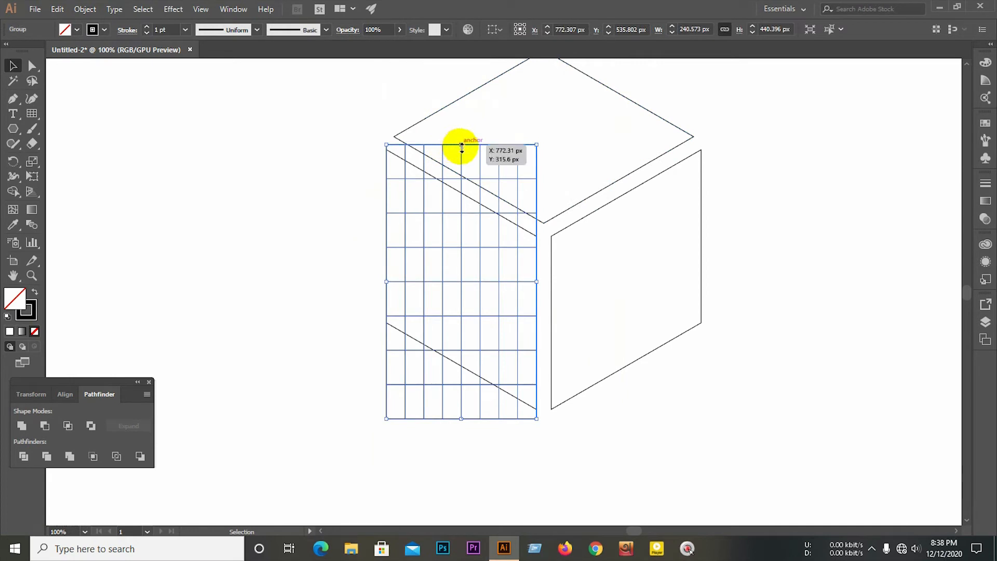
pyautogui.moveTo(461, 146); pyautogui.dragTo(462, 150)
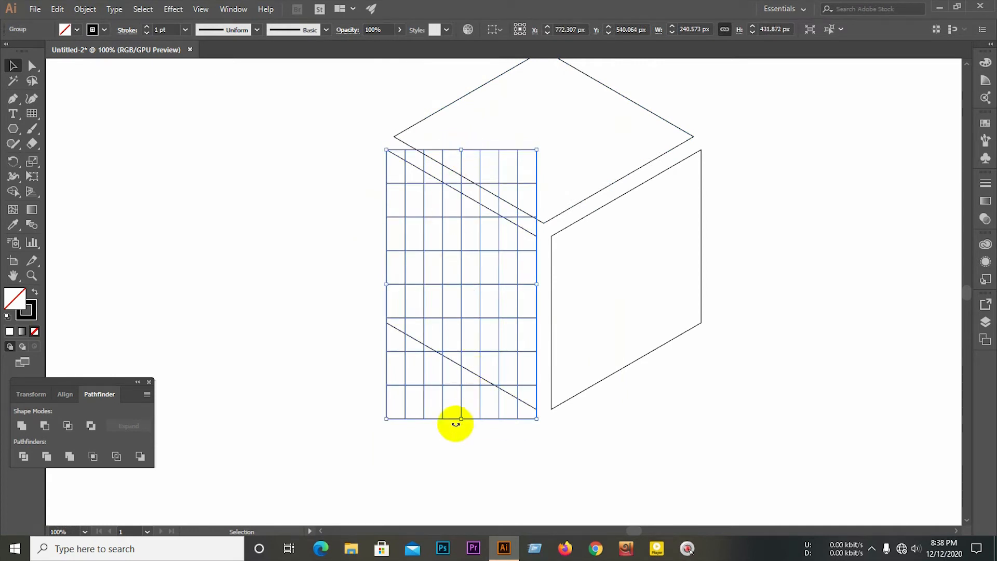
pyautogui.moveTo(460, 419); pyautogui.dragTo(458, 410)
pyautogui.click(479, 426)
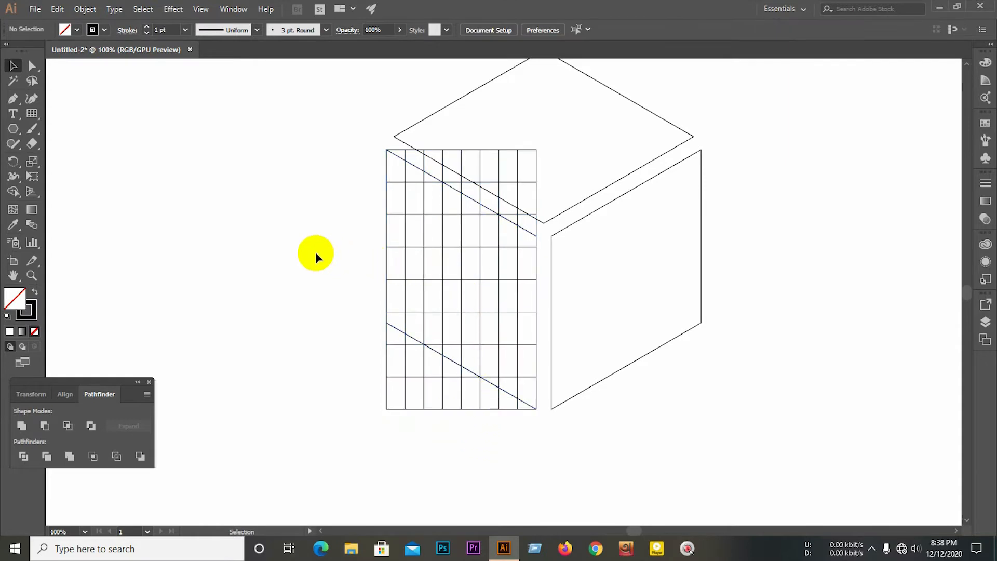
pyautogui.click(510, 151)
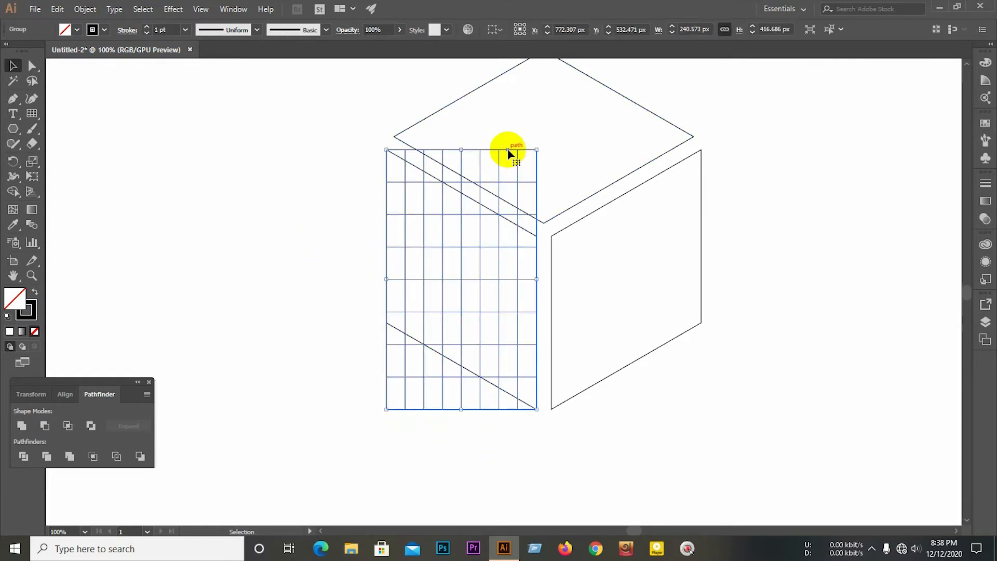
# Step: Distort the grid freely with Free Transform so its corners match the left face's corners
pyautogui.click(35, 183)
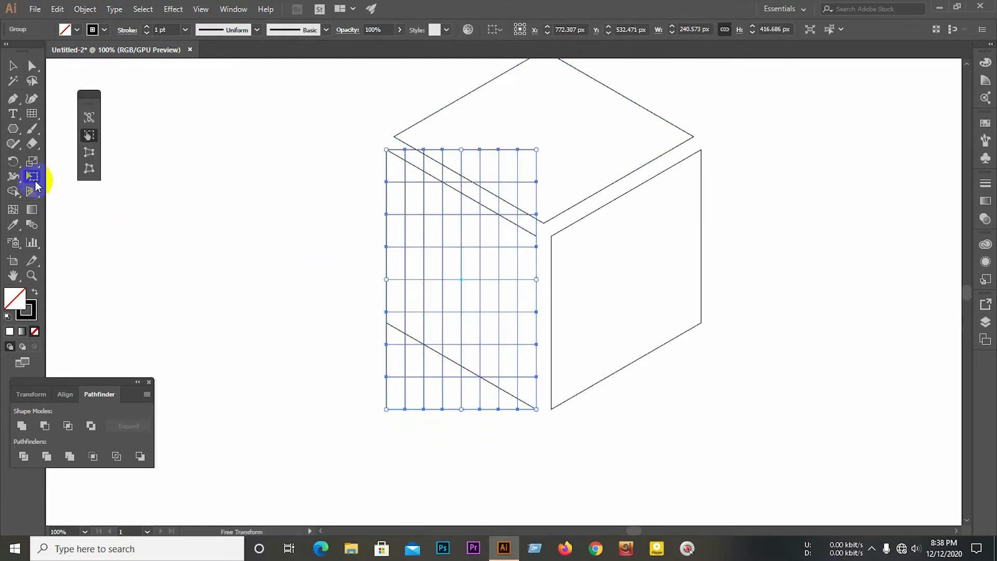
pyautogui.click(95, 171)
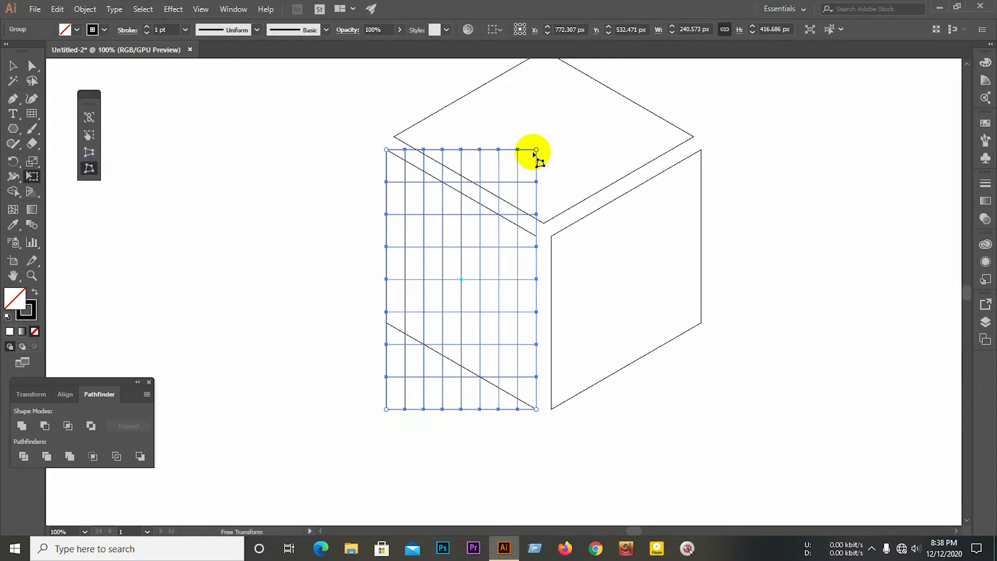
pyautogui.moveTo(537, 150); pyautogui.dragTo(537, 236)
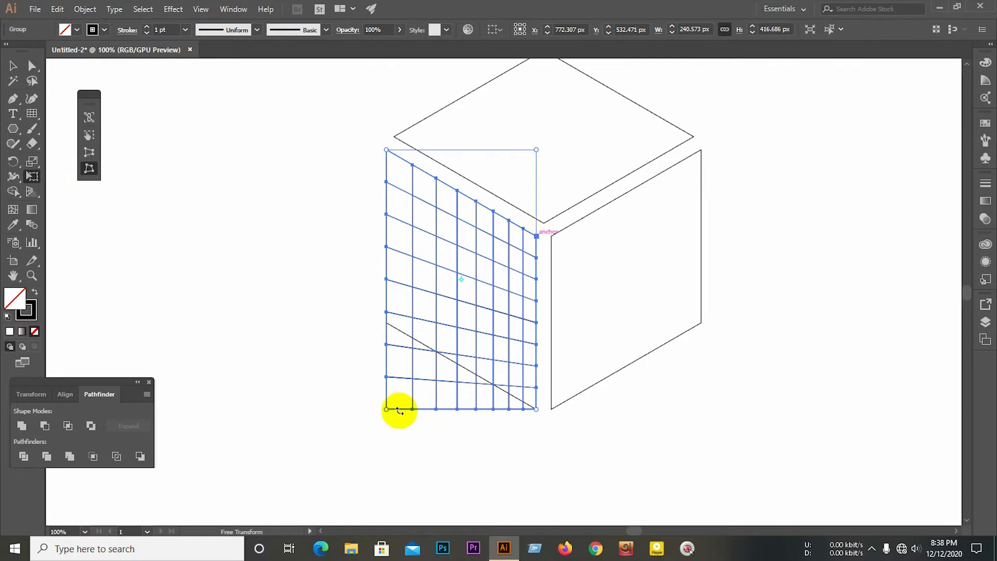
pyautogui.moveTo(386, 410); pyautogui.dragTo(387, 323)
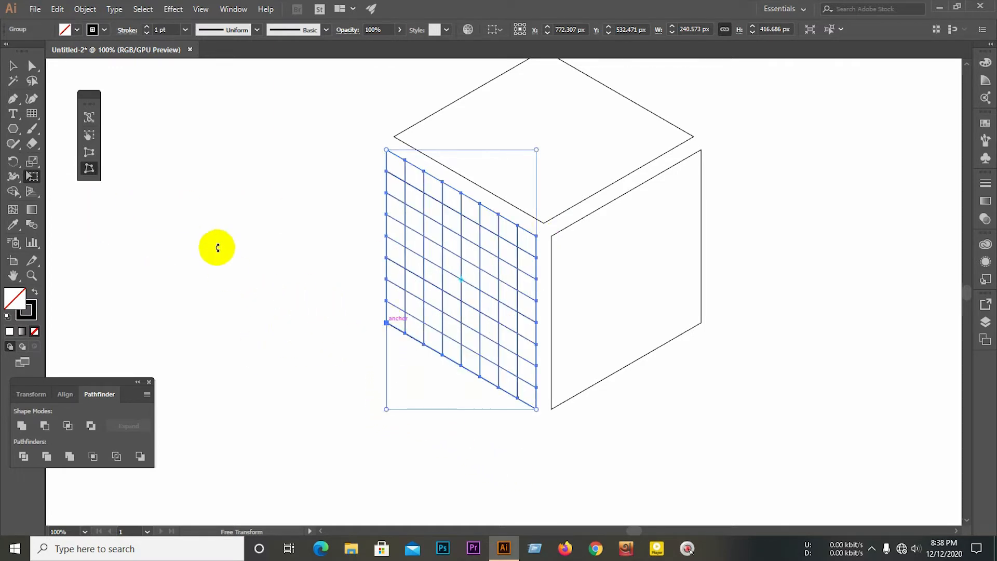
pyautogui.click(12, 71)
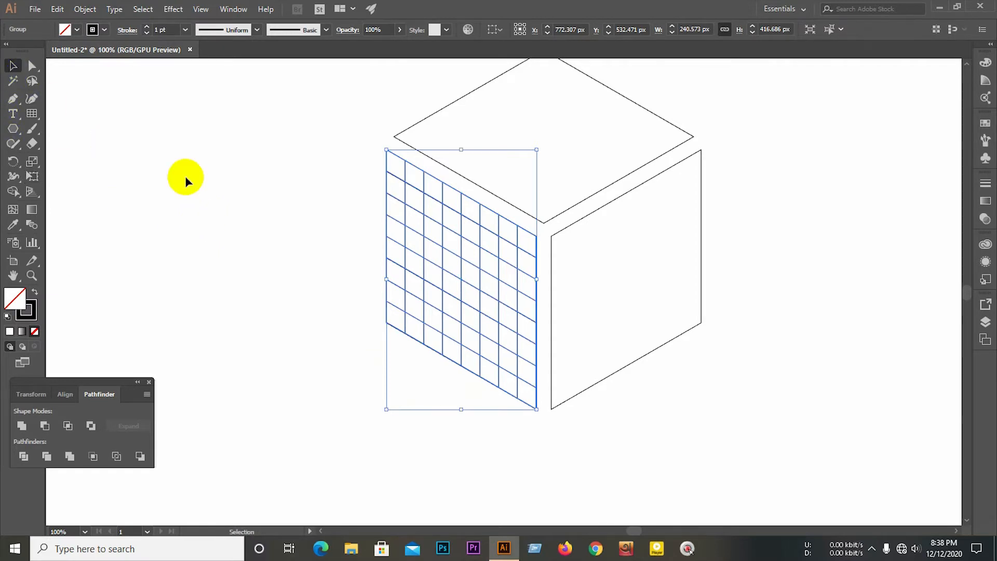
pyautogui.click(254, 194)
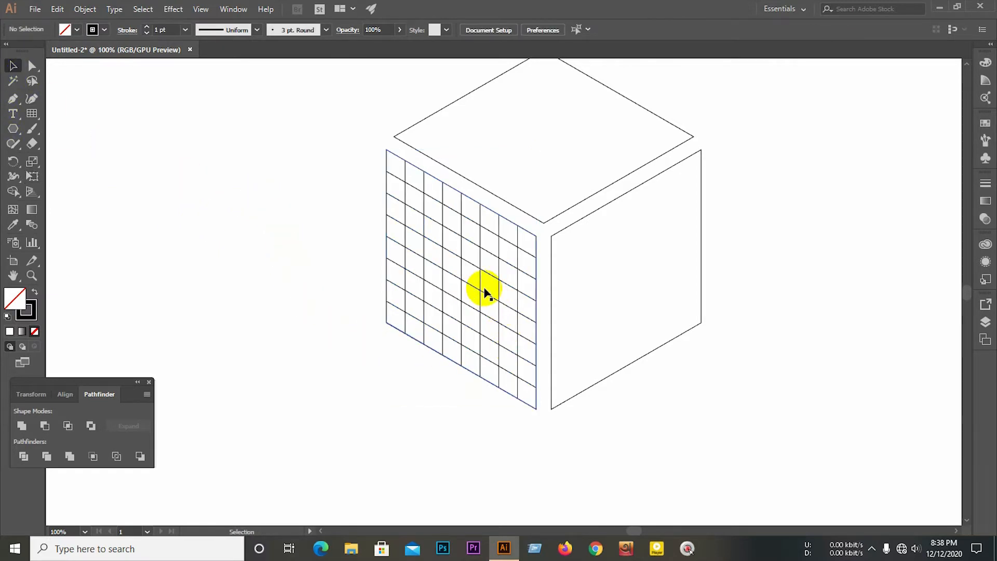
# Step: Duplicate the left face's grid over to the right face and reflect the copy across the vertical axis
pyautogui.moveTo(478, 294); pyautogui.dragTo(750, 278)
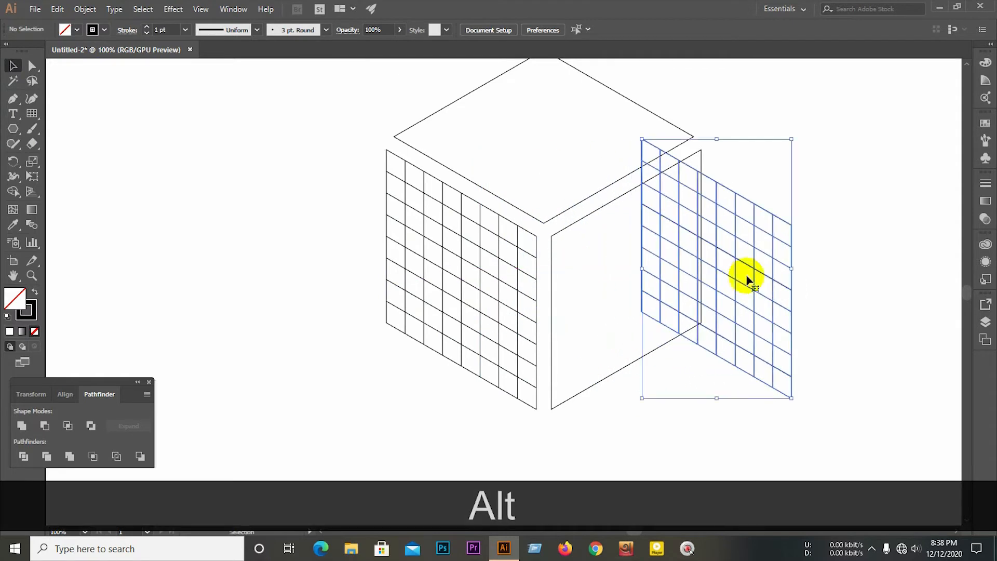
pyautogui.rightClick(769, 271)
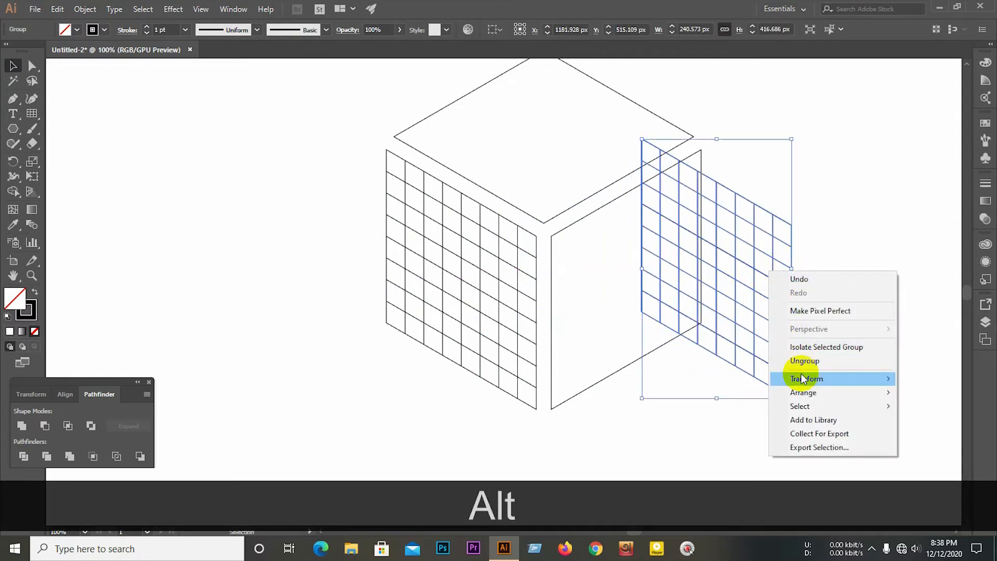
pyautogui.moveTo(791, 381)
pyautogui.click(677, 425)
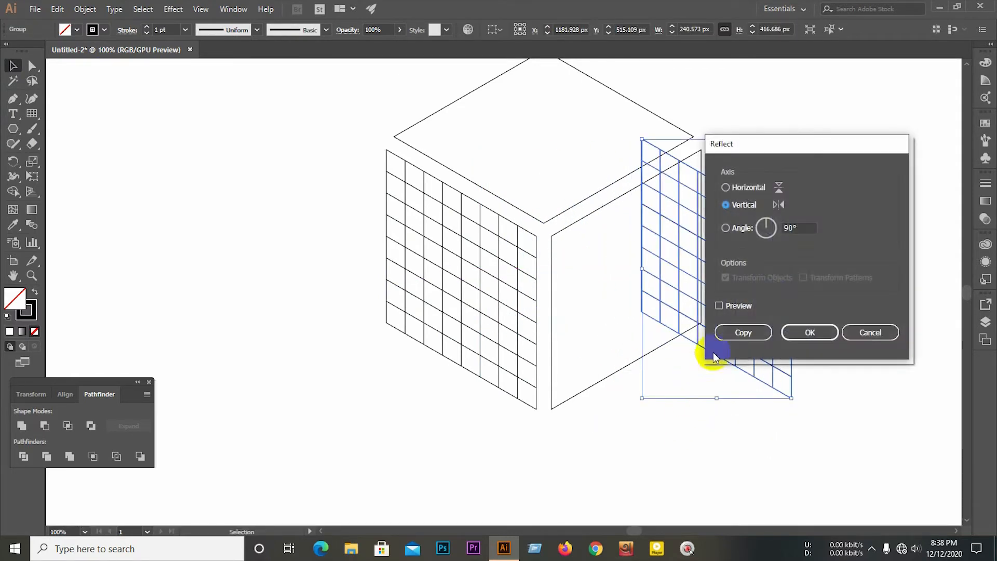
pyautogui.click(751, 309)
pyautogui.click(806, 333)
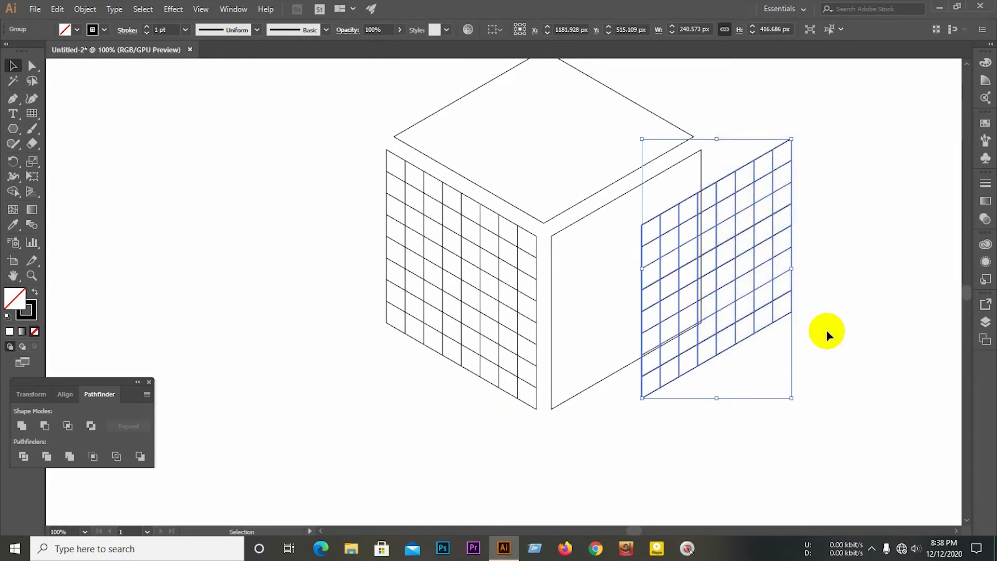
# Step: Move the mirrored grid onto the cube's right face so that their corners coincide
pyautogui.click(827, 332)
pyautogui.moveTo(751, 251); pyautogui.dragTo(663, 266)
pyautogui.click(812, 241)
# Step: Copy the right face's grid, reflect the copy at a 120° angle and align it with the cube's top face
pyautogui.scroll(3, 454, 350)
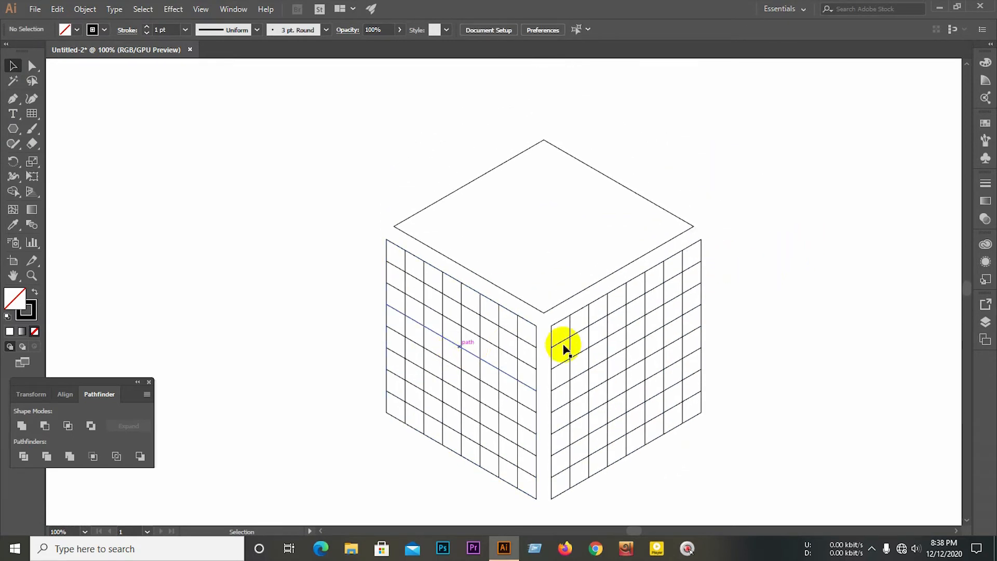
pyautogui.moveTo(602, 347); pyautogui.dragTo(513, 201)
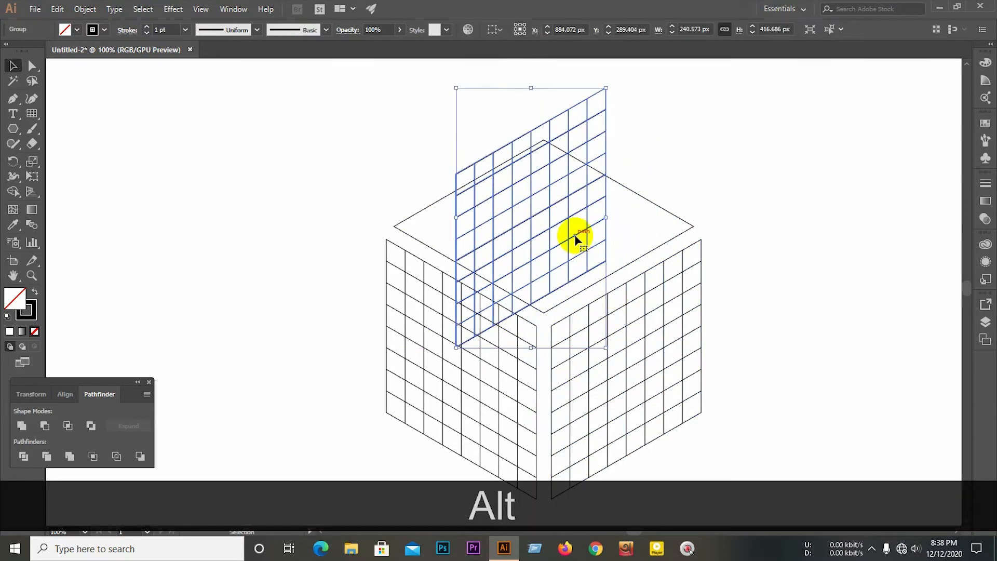
pyautogui.rightClick(575, 208)
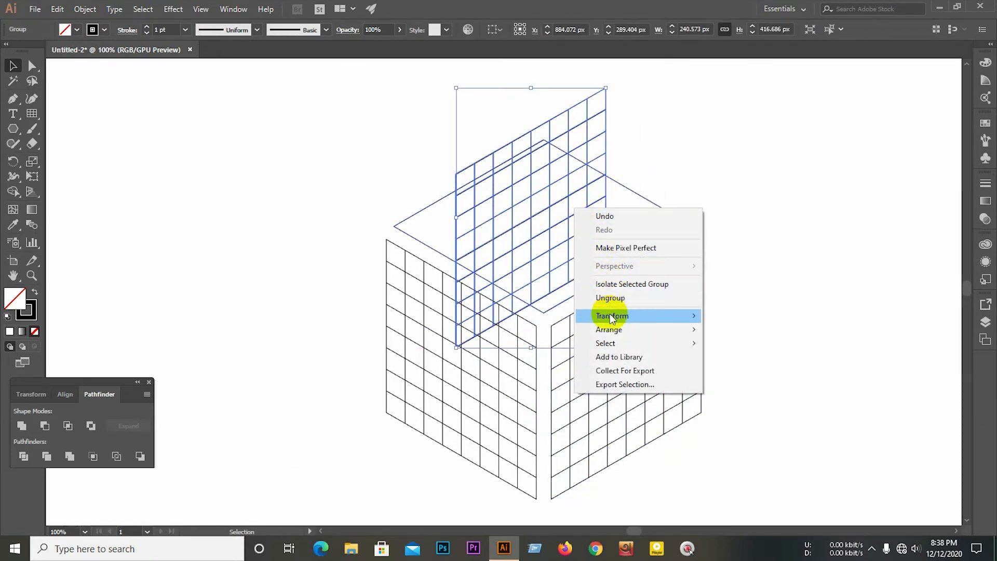
pyautogui.moveTo(612, 316)
pyautogui.click(727, 362)
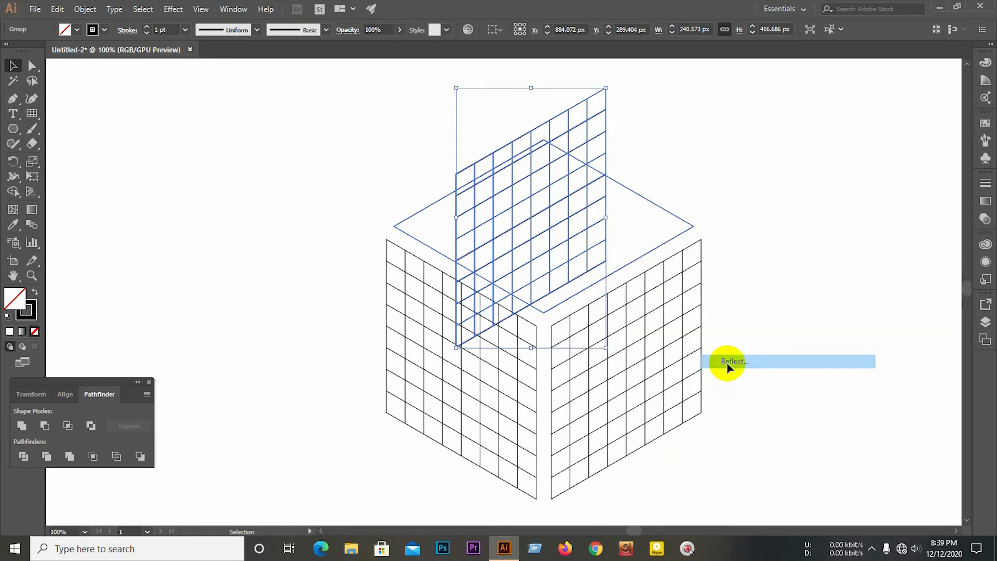
pyautogui.click(803, 229)
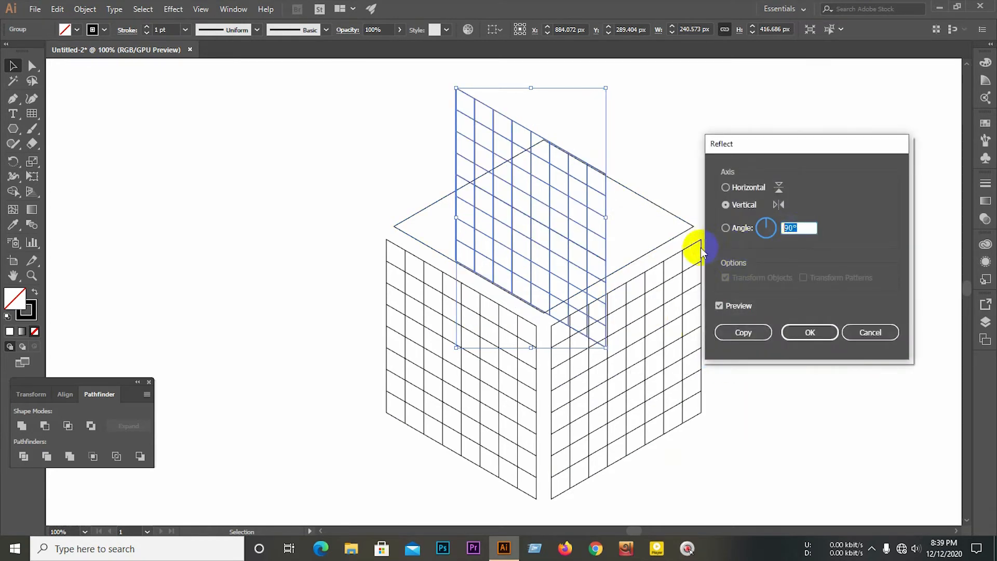
pyautogui.write('120')
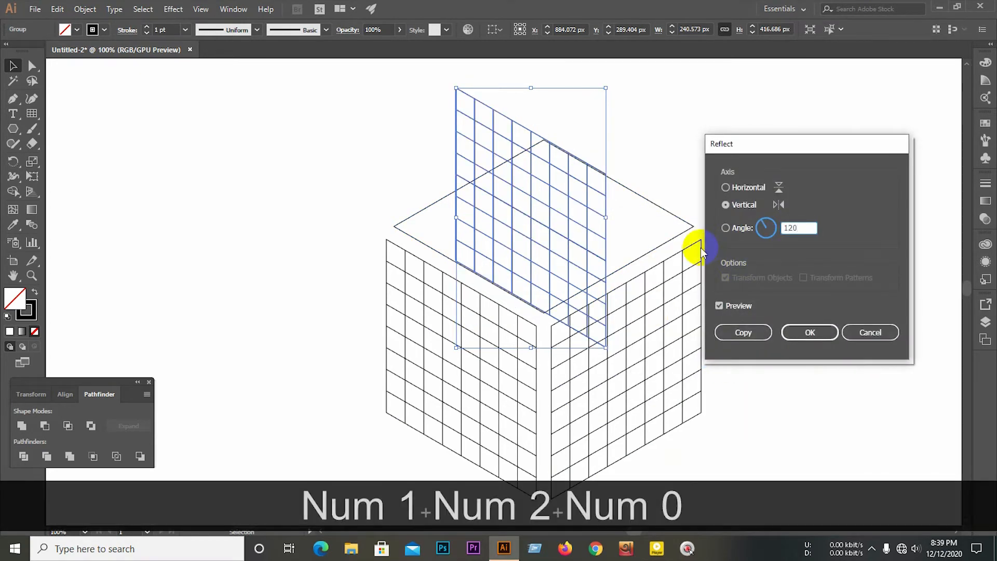
pyautogui.click(813, 333)
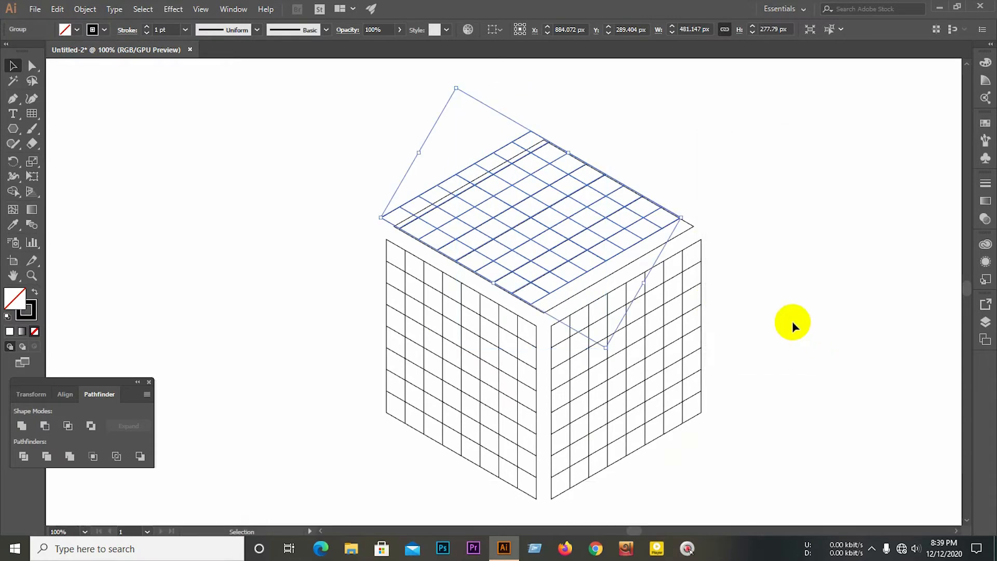
pyautogui.click(806, 228)
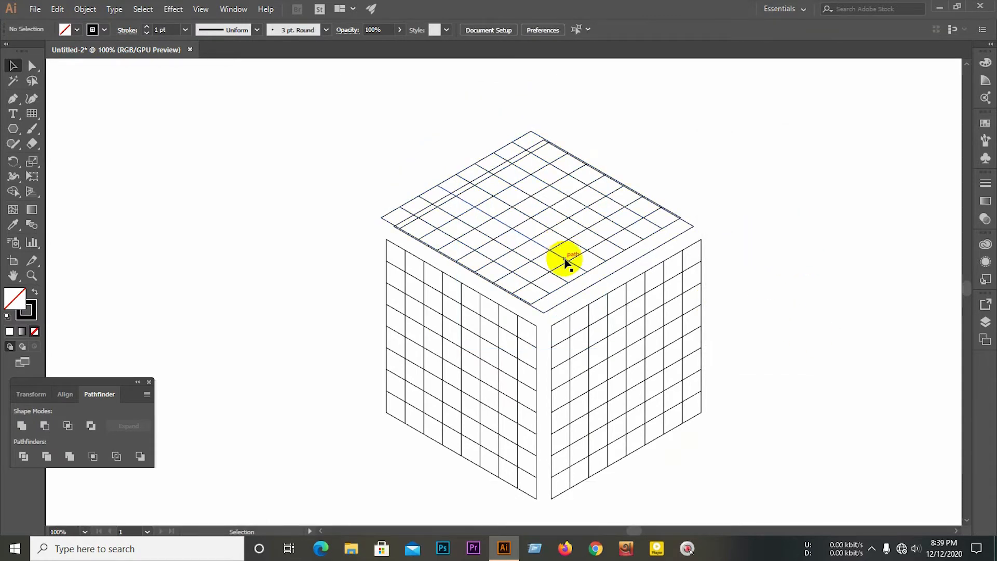
pyautogui.moveTo(565, 262); pyautogui.dragTo(582, 269)
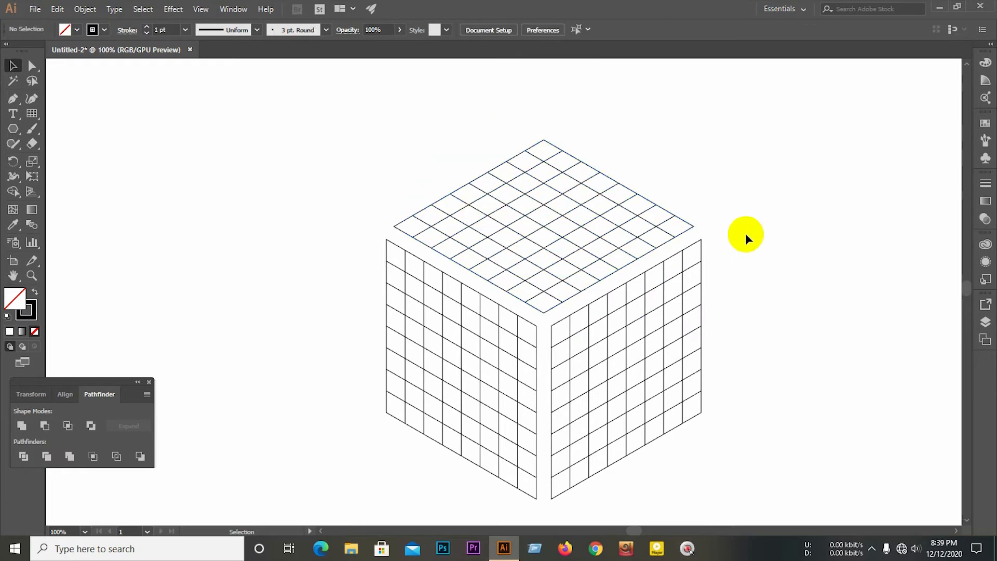
# Step: Select all three face grids and merge left-face cells into a two-cell-thick letter A with Shape Builder
pyautogui.scroll(-2, 291, 175)
pyautogui.keyDown('alt'); pyautogui.scroll(-1, 287, 182); pyautogui.keyUp('alt')
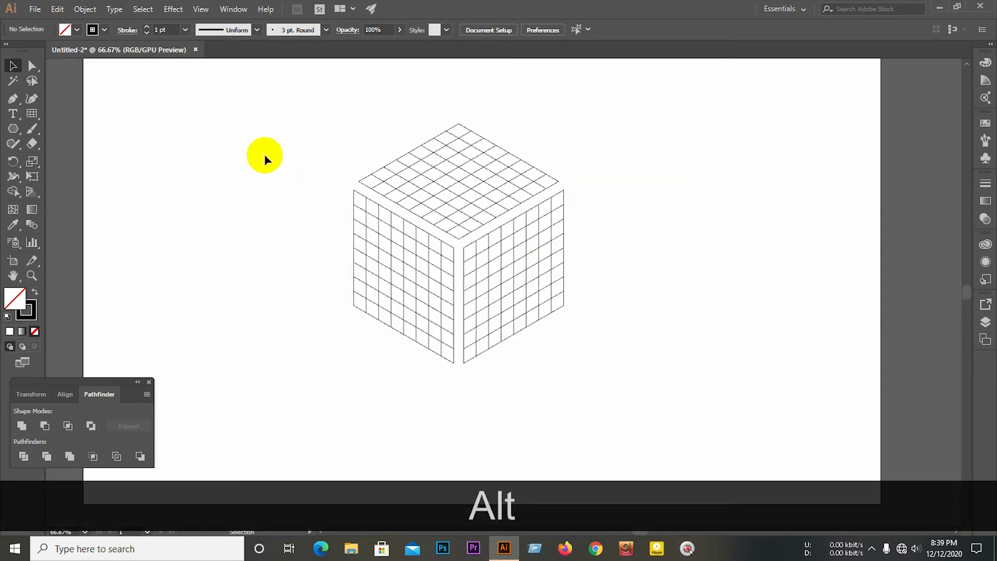
pyautogui.moveTo(258, 124); pyautogui.dragTo(679, 469)
pyautogui.keyDown('alt'); pyautogui.scroll(1, 443, 251); pyautogui.keyUp('alt')
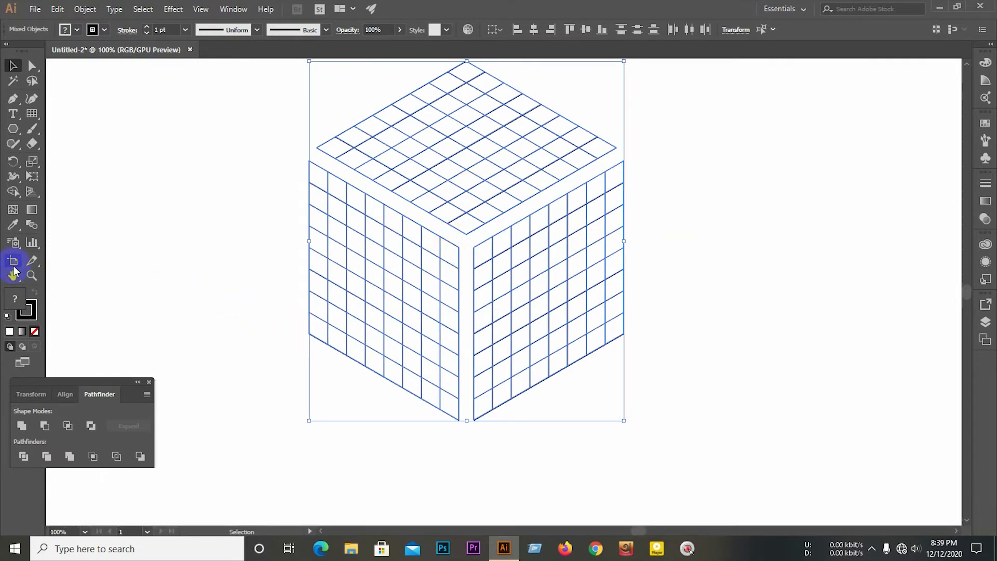
pyautogui.click(13, 193)
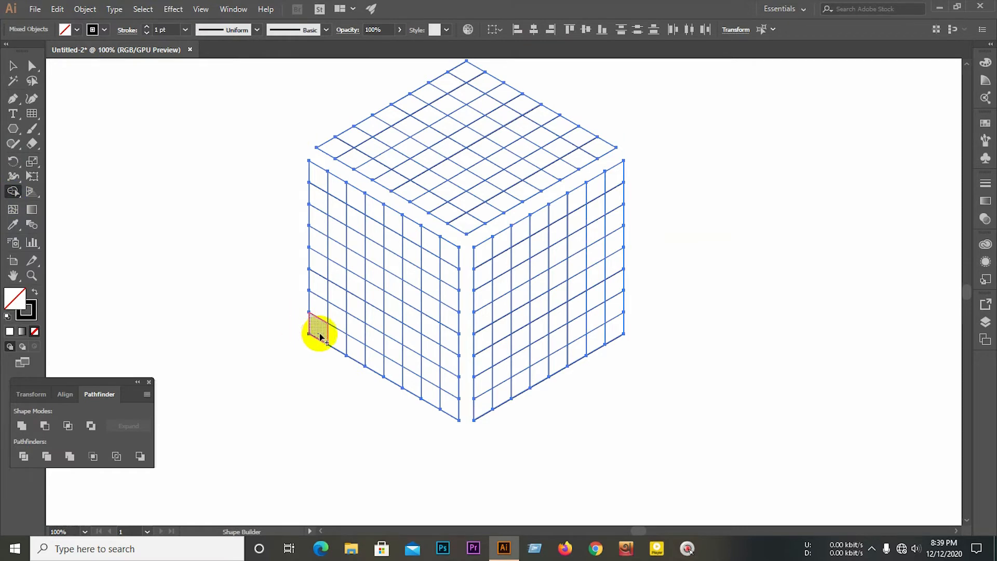
pyautogui.moveTo(336, 339)
pyautogui.mouseDown()
pyautogui.moveTo(336, 201)
pyautogui.moveTo(321, 201)
pyautogui.moveTo(321, 305)
pyautogui.moveTo(329, 189)
pyautogui.moveTo(446, 250)
pyautogui.moveTo(443, 383)
pyautogui.moveTo(430, 397)
pyautogui.moveTo(433, 291)
pyautogui.moveTo(393, 245)
pyautogui.moveTo(347, 222)
pyautogui.mouseUp()
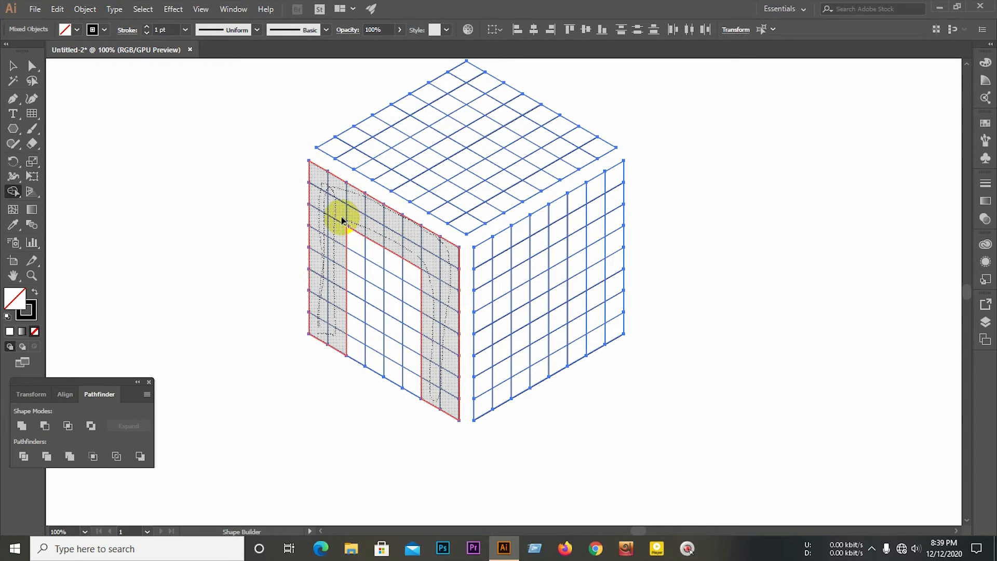
pyautogui.moveTo(342, 221); pyautogui.dragTo(334, 234)
pyautogui.moveTo(341, 282)
pyautogui.mouseDown()
pyautogui.moveTo(367, 285)
pyautogui.moveTo(422, 321)
pyautogui.moveTo(366, 314)
pyautogui.moveTo(327, 283)
pyautogui.mouseUp()
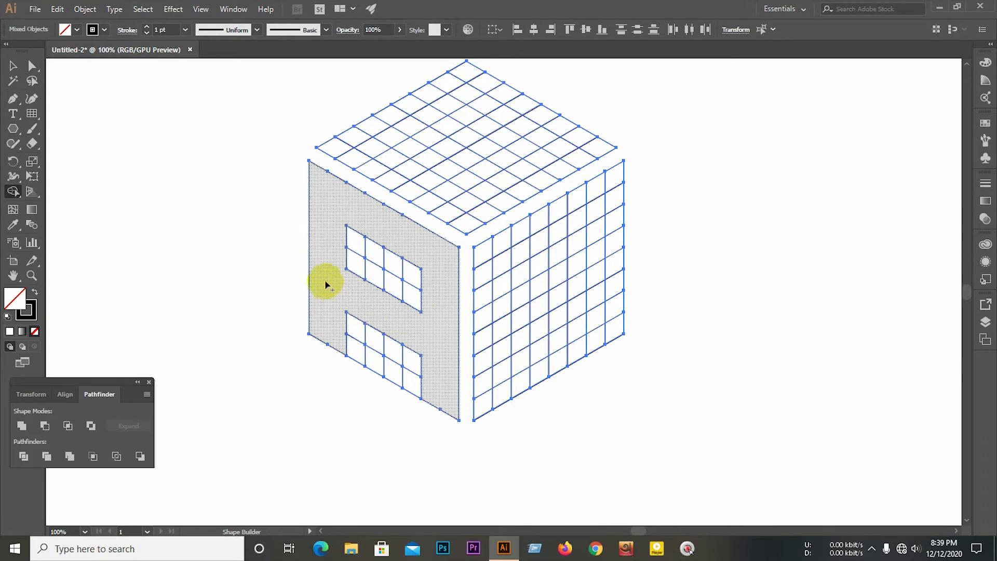
# Step: Merge right-face cells into a two-cell-thick letter E with Shape Builder, its middle bar one cell shorter than the others
pyautogui.scroll(2, 542, 249)
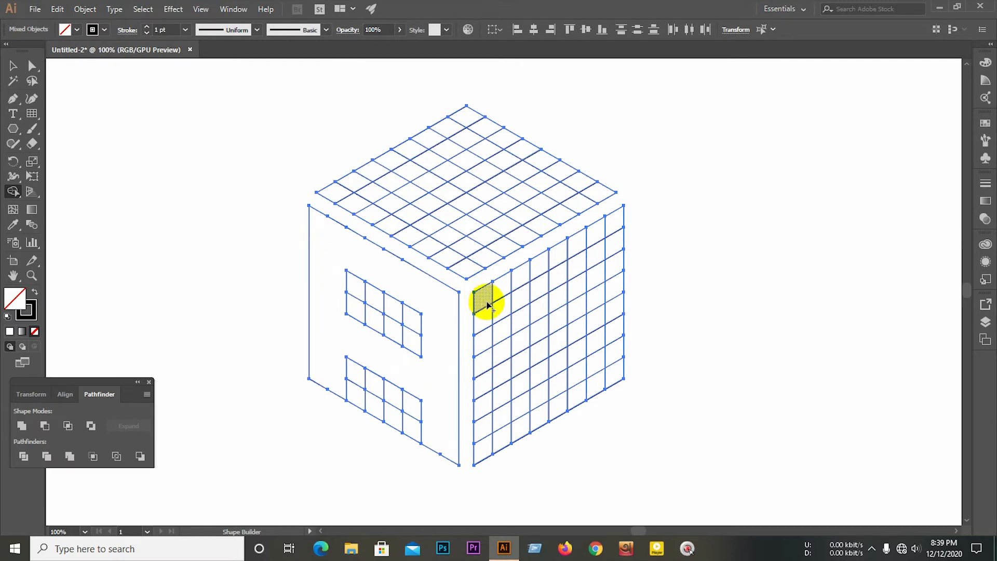
pyautogui.moveTo(492, 300)
pyautogui.mouseDown()
pyautogui.moveTo(491, 448)
pyautogui.moveTo(517, 422)
pyautogui.moveTo(510, 384)
pyautogui.mouseUp()
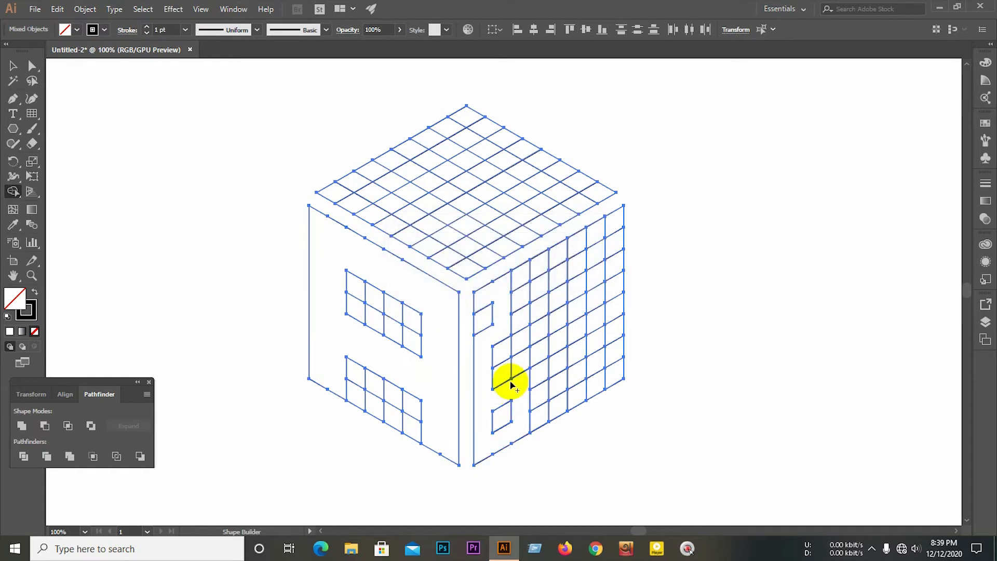
pyautogui.hotkey('ctrl', 'z')
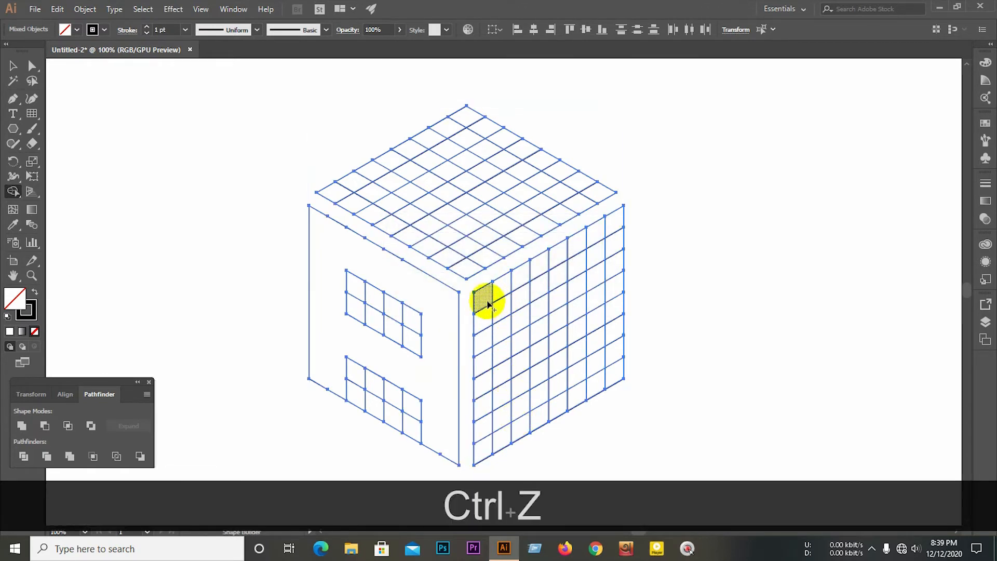
pyautogui.moveTo(483, 296)
pyautogui.mouseDown()
pyautogui.moveTo(485, 444)
pyautogui.moveTo(496, 448)
pyautogui.moveTo(500, 287)
pyautogui.moveTo(610, 228)
pyautogui.moveTo(607, 250)
pyautogui.moveTo(512, 302)
pyautogui.moveTo(498, 343)
pyautogui.moveTo(503, 352)
pyautogui.moveTo(589, 307)
pyautogui.moveTo(591, 324)
pyautogui.moveTo(500, 374)
pyautogui.mouseUp()
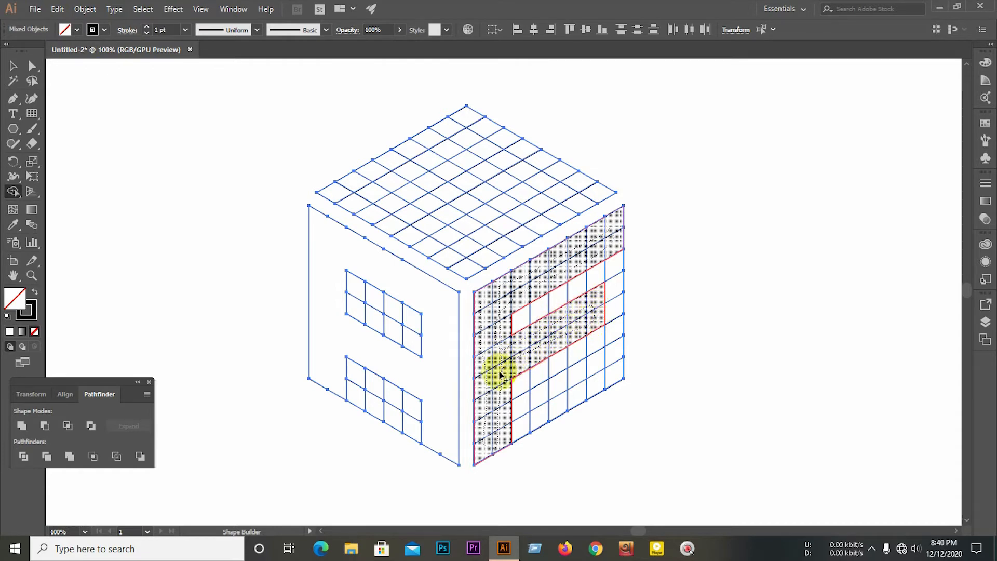
pyautogui.moveTo(514, 413); pyautogui.dragTo(558, 388)
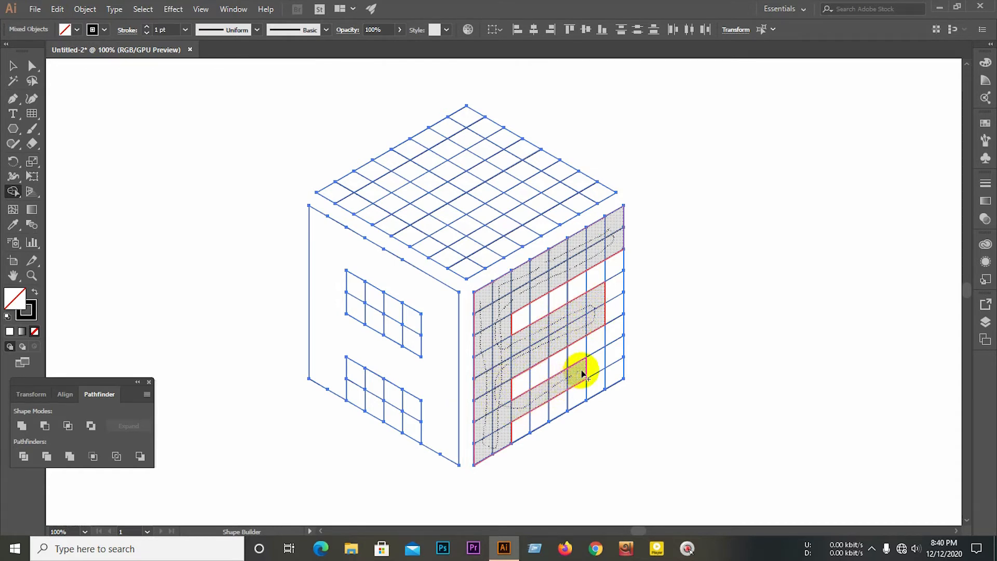
pyautogui.moveTo(614, 367); pyautogui.dragTo(498, 429)
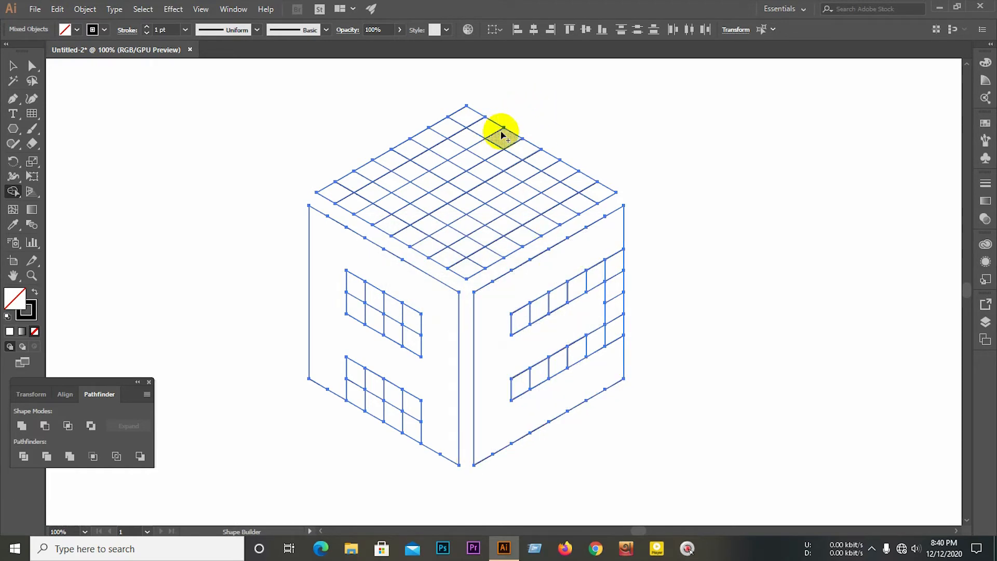
# Step: Merge top-face cells into a two-cell-thick letter C opening at the upper-right edge, and deselect the artwork
pyautogui.moveTo(490, 136)
pyautogui.mouseDown()
pyautogui.moveTo(464, 119)
pyautogui.moveTo(437, 129)
pyautogui.moveTo(364, 176)
pyautogui.moveTo(346, 205)
pyautogui.moveTo(470, 133)
pyautogui.moveTo(379, 174)
pyautogui.moveTo(354, 204)
pyautogui.moveTo(465, 267)
pyautogui.moveTo(581, 187)
pyautogui.moveTo(567, 196)
pyautogui.moveTo(595, 195)
pyautogui.moveTo(550, 201)
pyautogui.moveTo(456, 253)
pyautogui.moveTo(372, 195)
pyautogui.moveTo(376, 152)
pyautogui.moveTo(401, 138)
pyautogui.moveTo(488, 150)
pyautogui.moveTo(501, 141)
pyautogui.moveTo(471, 133)
pyautogui.moveTo(401, 172)
pyautogui.moveTo(372, 203)
pyautogui.moveTo(450, 256)
pyautogui.moveTo(526, 242)
pyautogui.moveTo(554, 191)
pyautogui.mouseUp()
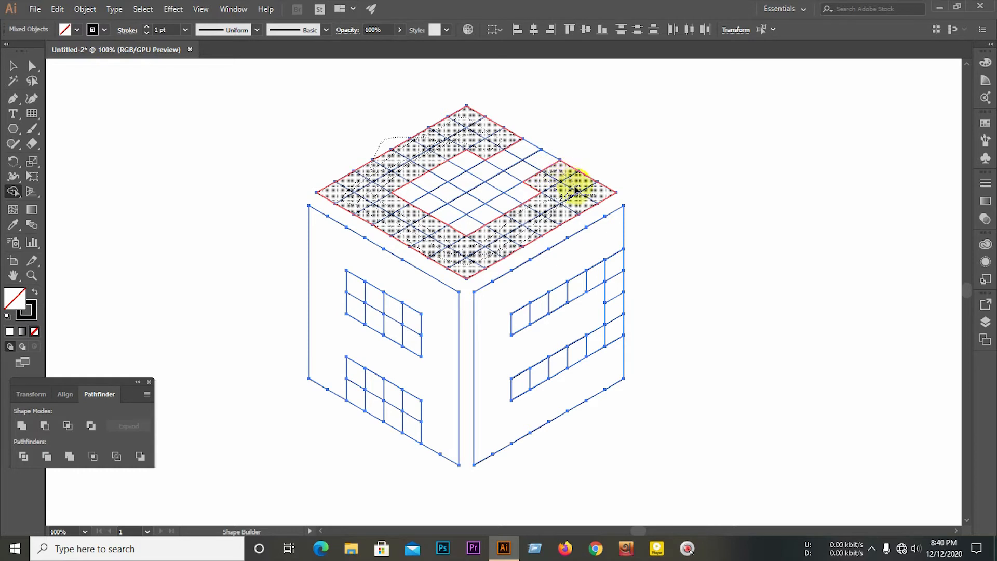
pyautogui.moveTo(576, 190); pyautogui.dragTo(575, 201)
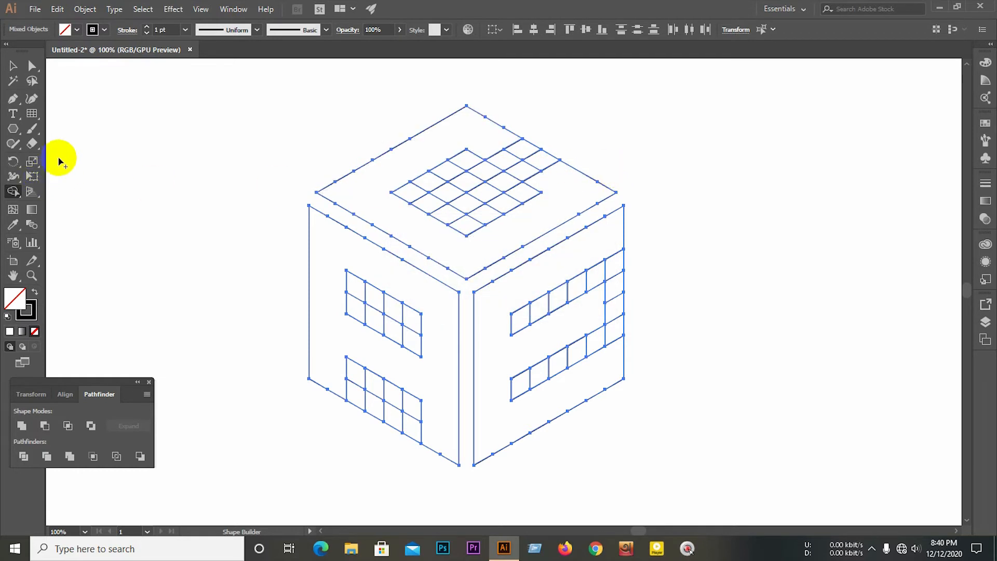
pyautogui.click(16, 85)
pyautogui.click(13, 65)
pyautogui.click(111, 166)
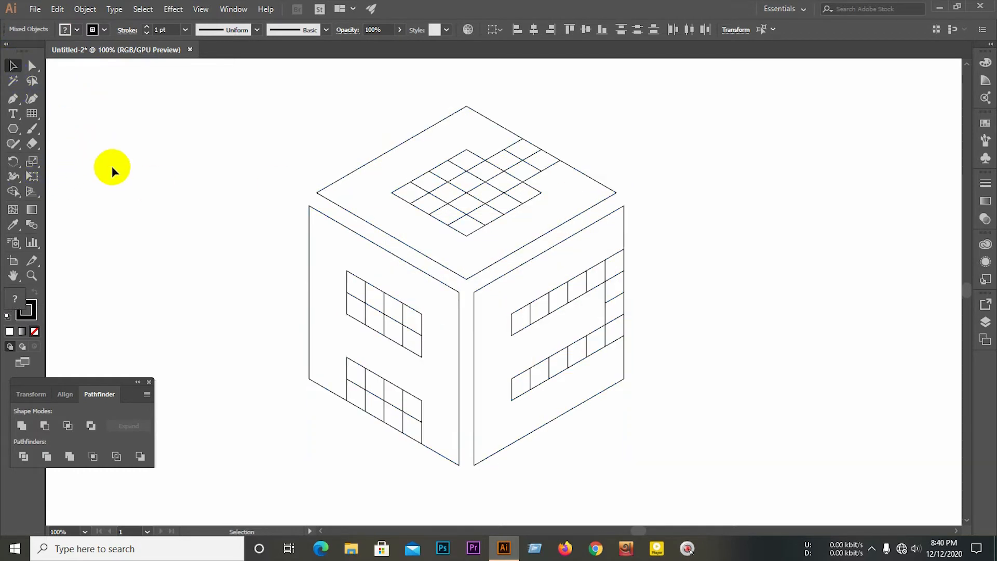
# Step: Ungroup the cube's face grids and select the leftover inner piece of the top face
pyautogui.click(467, 191)
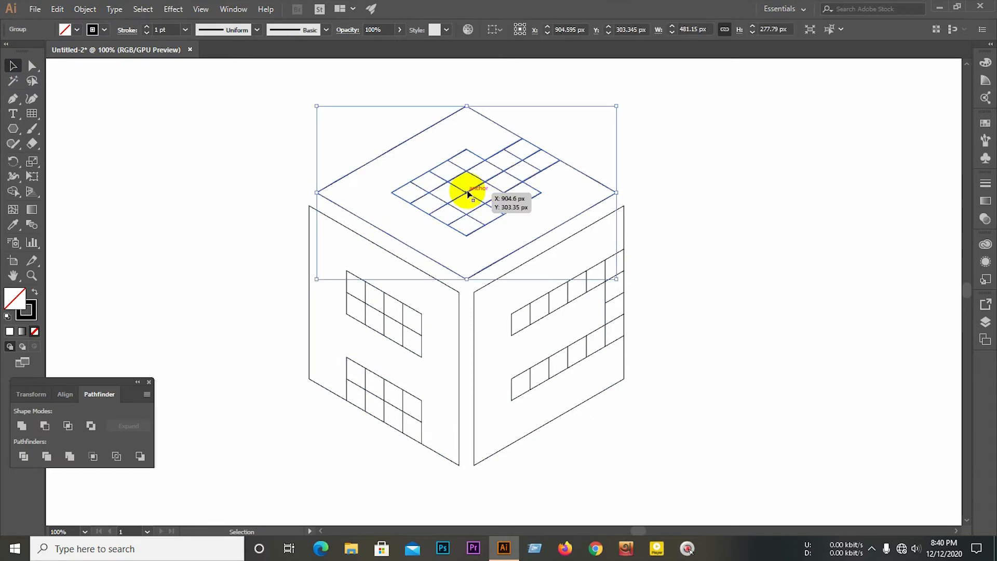
pyautogui.rightClick(467, 191)
pyautogui.click(447, 233)
pyautogui.moveTo(151, 124); pyautogui.dragTo(577, 381)
pyautogui.rightClick(516, 210)
pyautogui.click(821, 214)
pyautogui.click(445, 174)
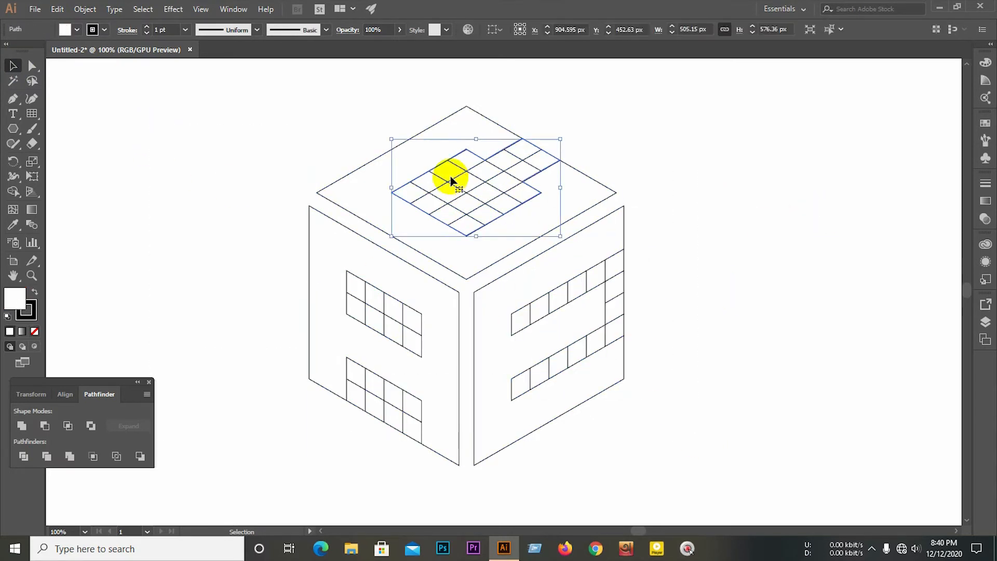
# Step: Delete the leftover white-filled inner piece inside the letter C on the top face
pyautogui.rightClick(464, 200)
pyautogui.click(793, 176)
pyautogui.click(489, 192)
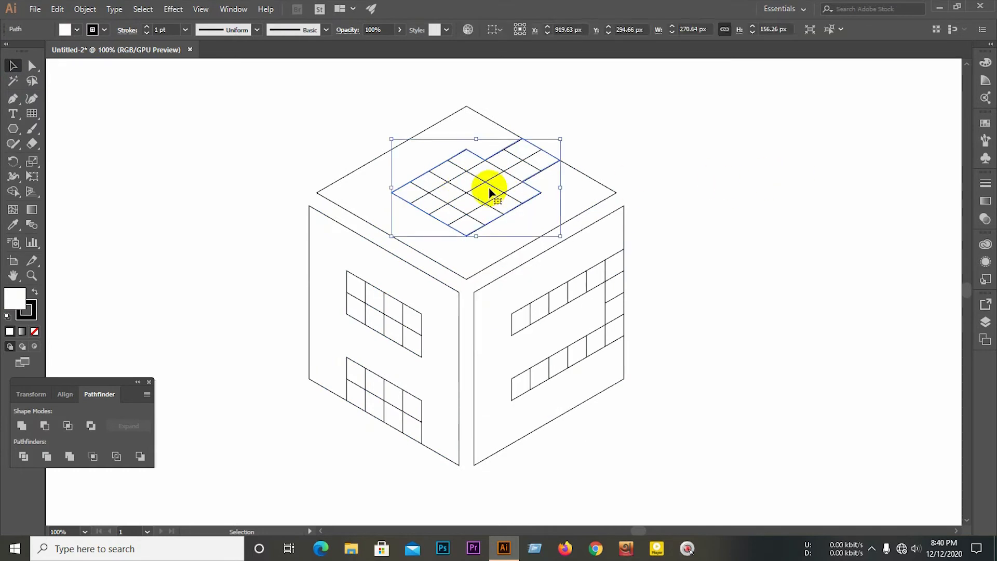
pyautogui.press('BackSpace')
pyautogui.click(489, 192)
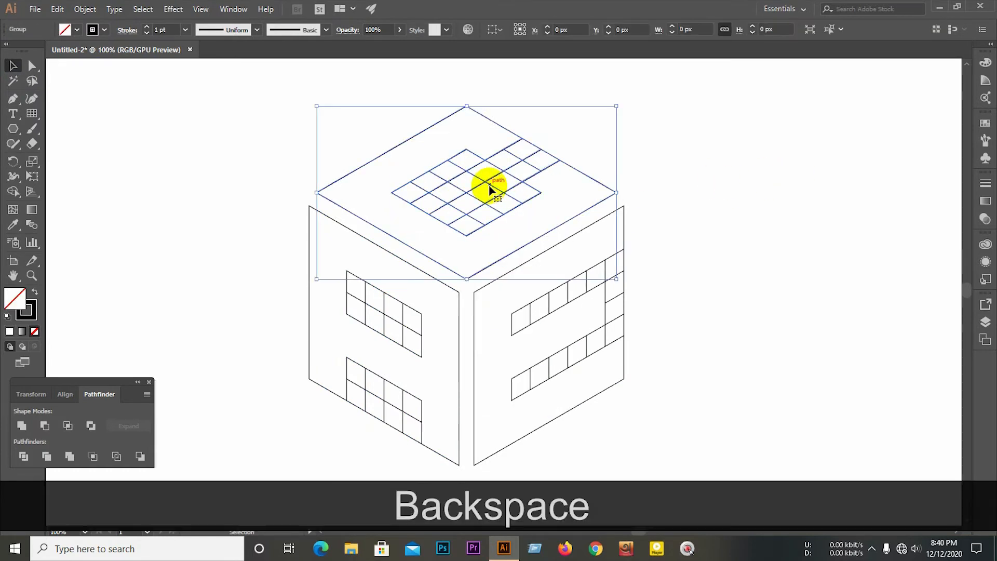
pyautogui.press('BackSpace')
pyautogui.hotkey('ctrl', 'z')
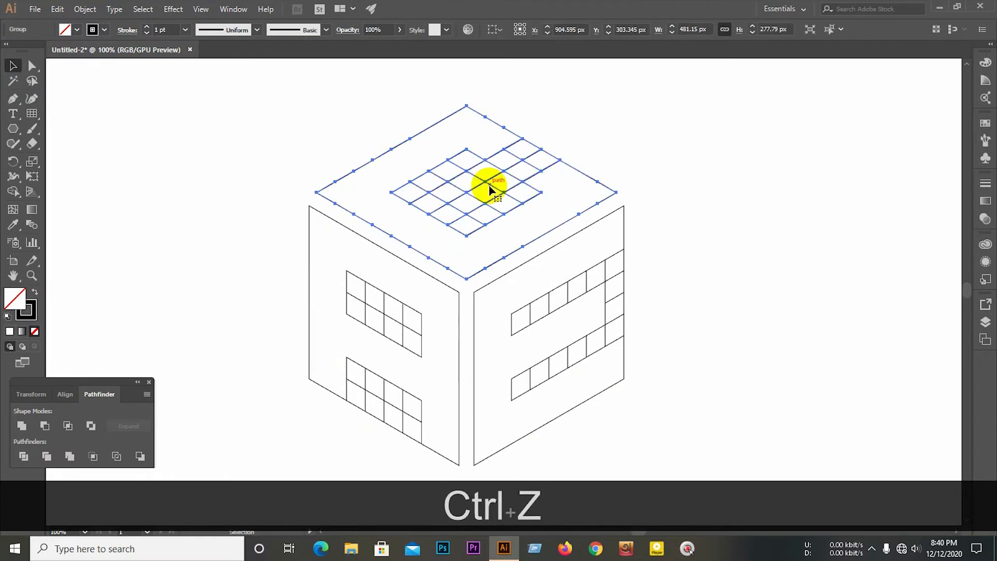
# Step: Ungroup the top-face artwork and delete all leftover grid lines inside the letter C and across its opening
pyautogui.rightClick(489, 189)
pyautogui.click(585, 276)
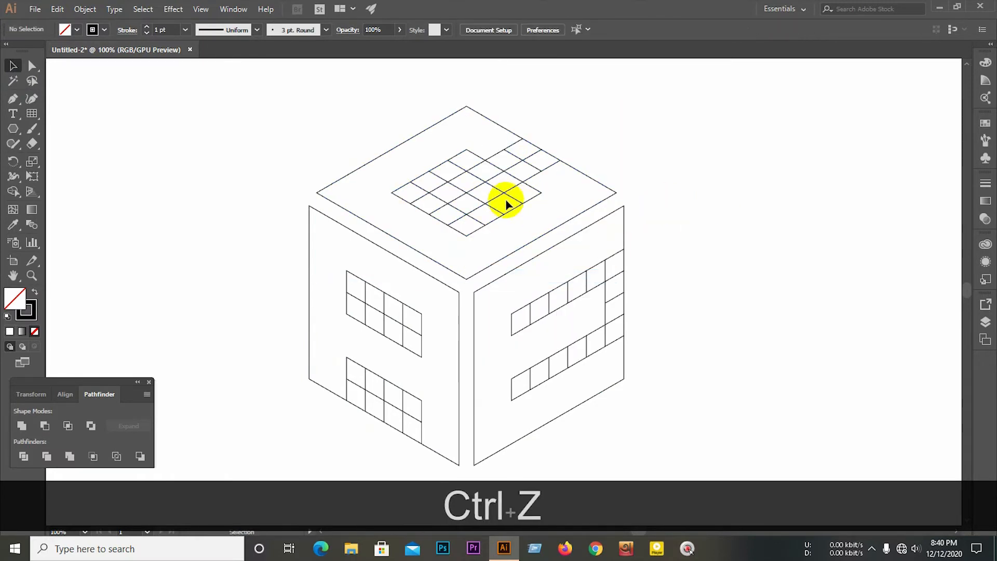
pyautogui.click(503, 198)
pyautogui.press('BackSpace')
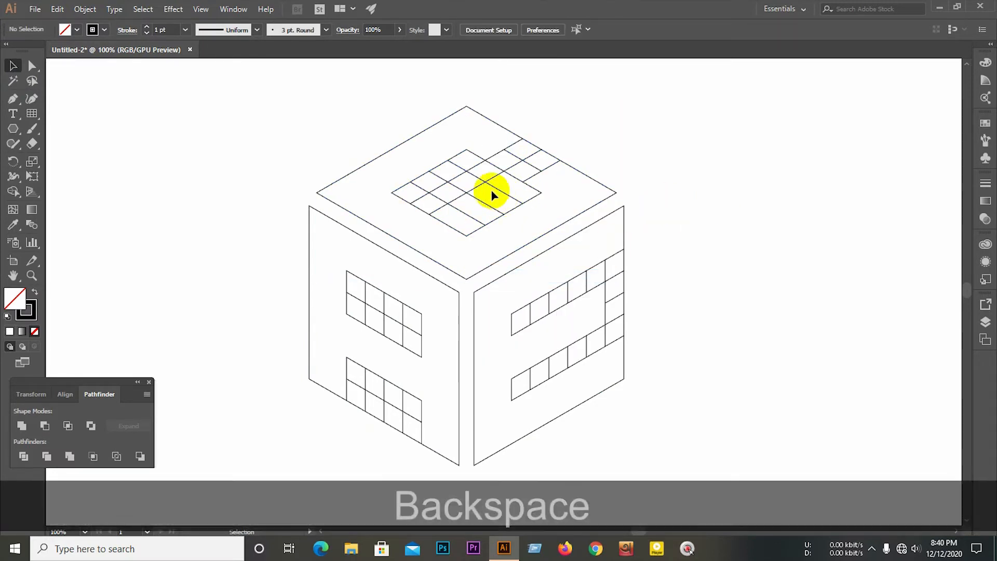
pyautogui.click(482, 203)
pyautogui.press('BackSpace')
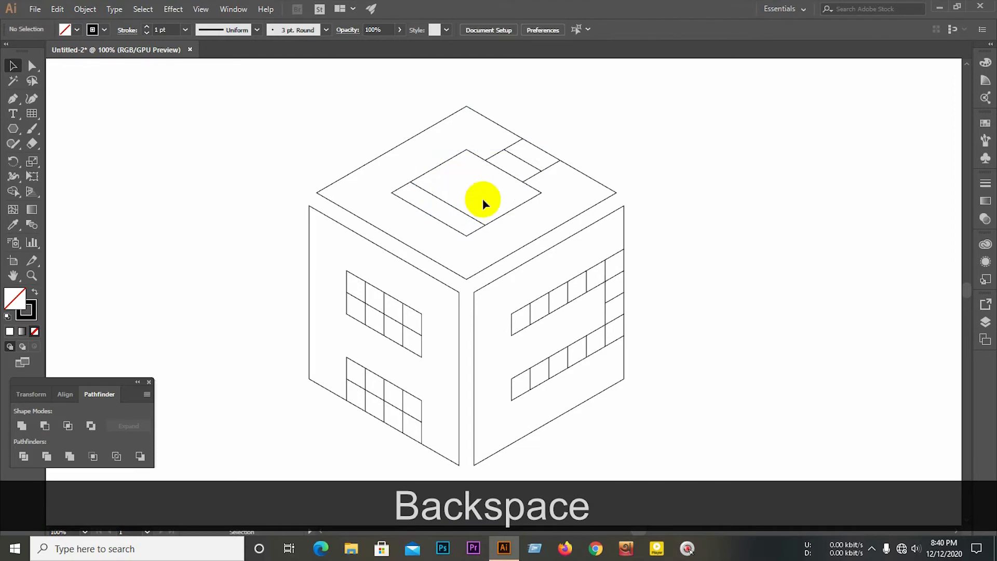
pyautogui.click(449, 204)
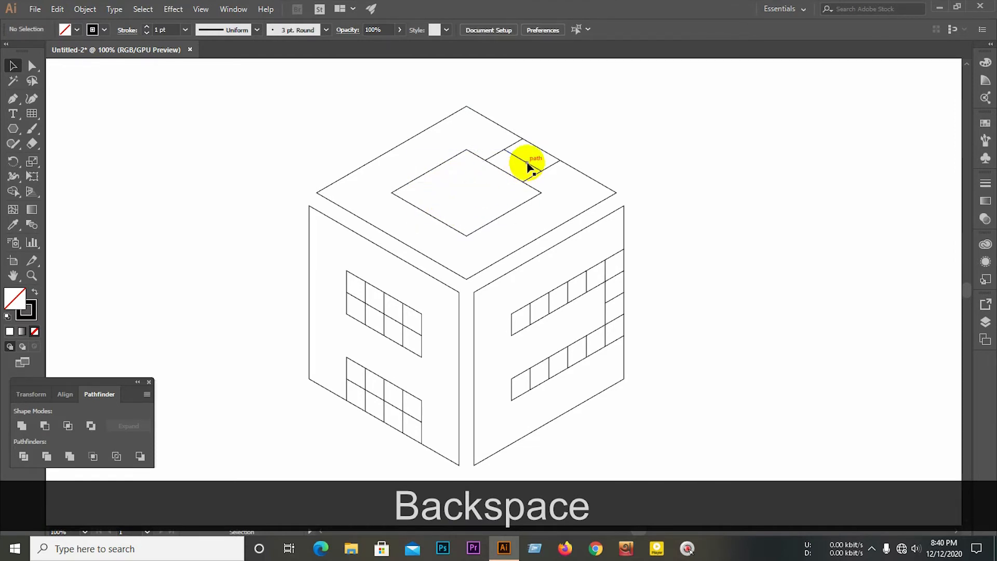
pyautogui.press('BackSpace')
pyautogui.click(538, 150)
pyautogui.press('BackSpace')
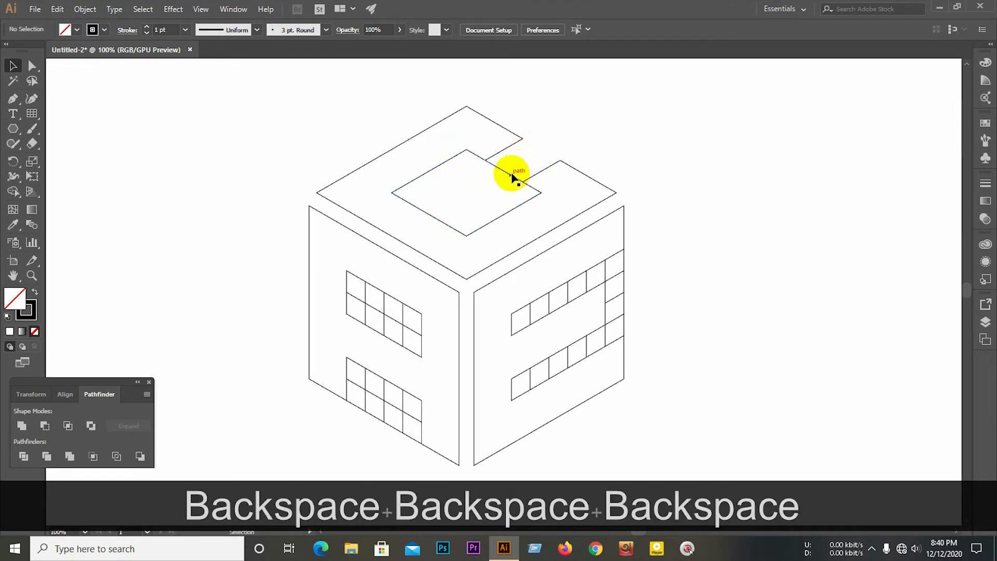
pyautogui.click(511, 174)
pyautogui.press('BackSpace')
# Step: Swap the fill and stroke of the letter C to make it solid black without an outline, and deselect it
pyautogui.click(437, 123)
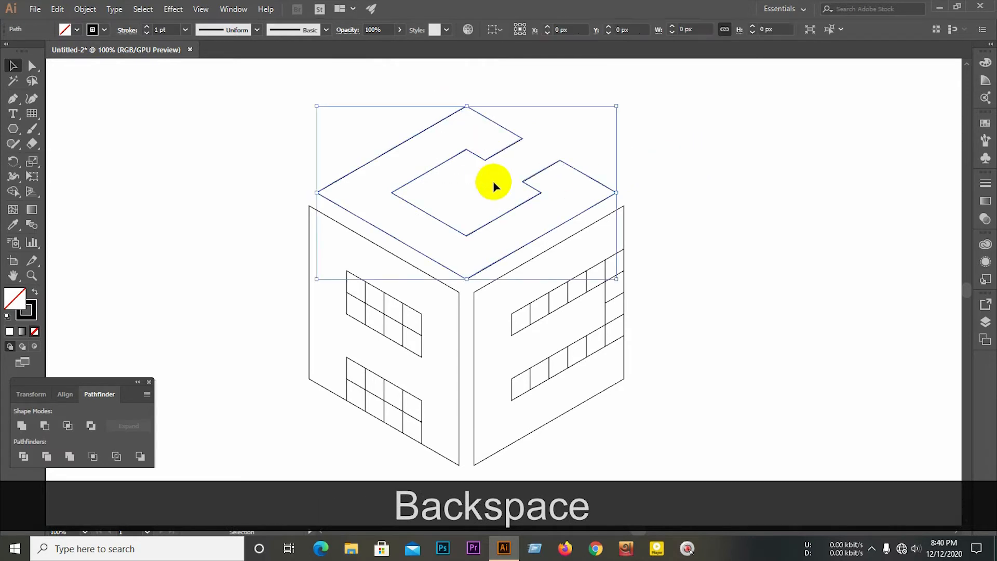
pyautogui.click(24, 329)
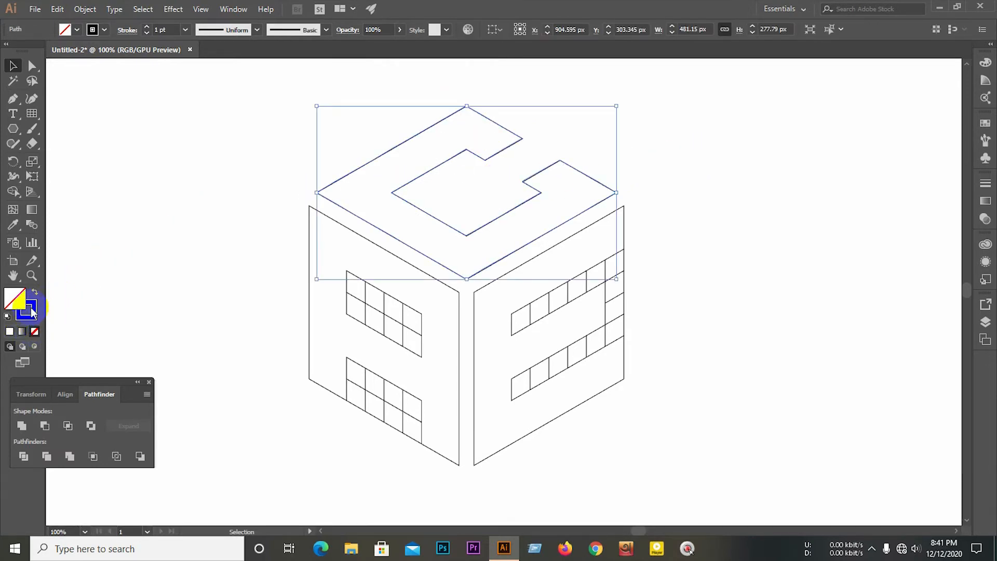
pyautogui.click(32, 311)
pyautogui.click(35, 293)
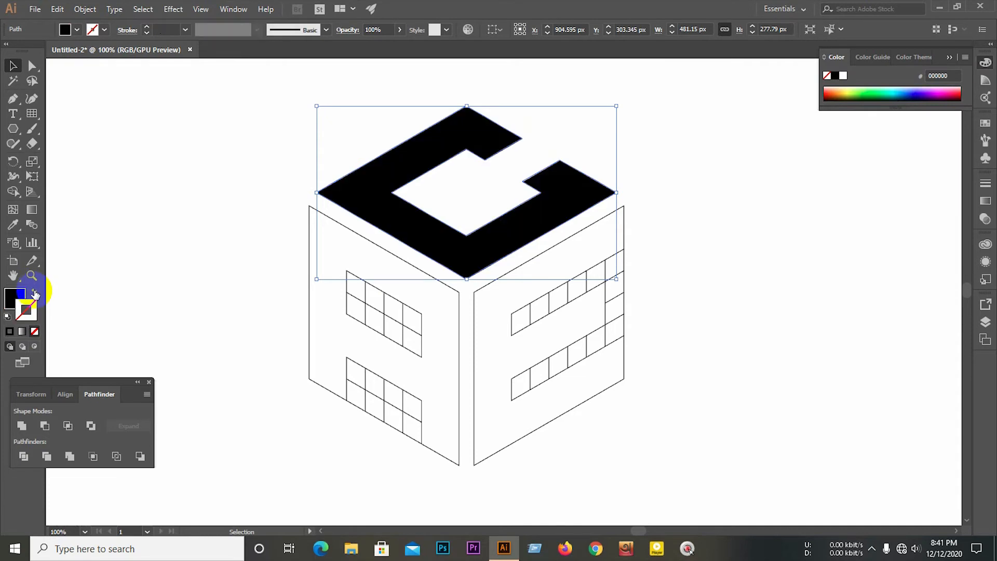
pyautogui.click(187, 229)
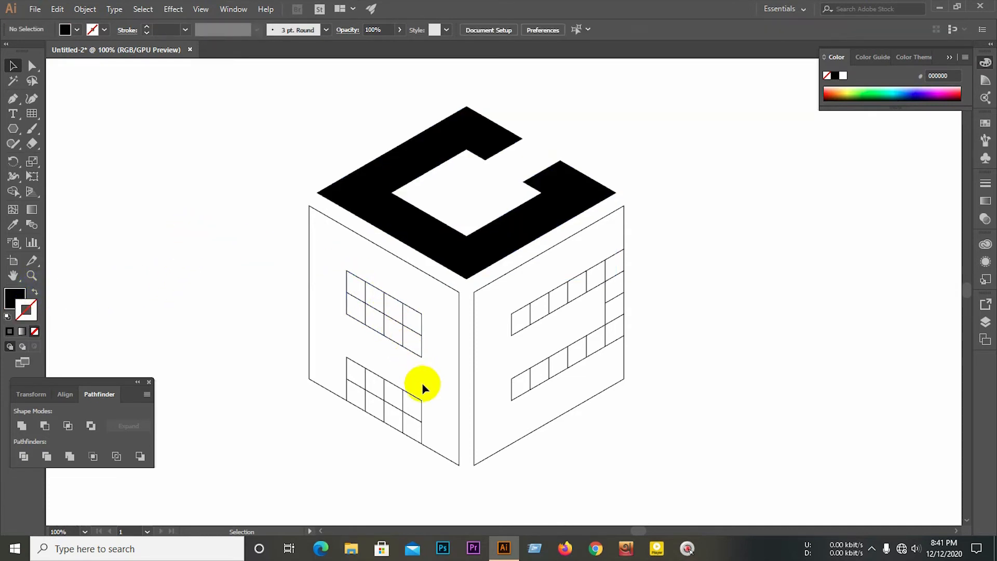
# Step: Ungroup the left-face artwork and deselect it
pyautogui.rightClick(402, 332)
pyautogui.click(410, 420)
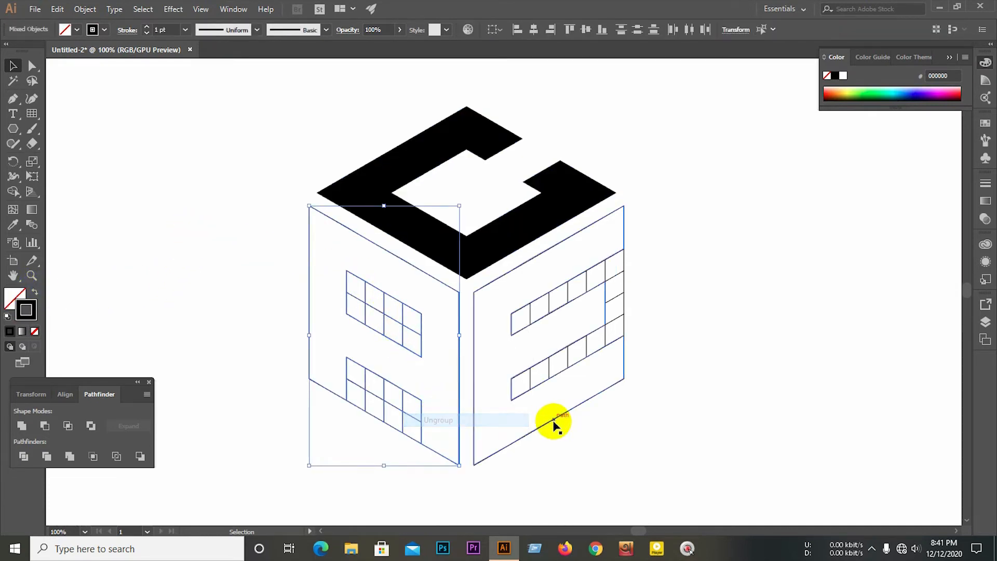
pyautogui.rightClick(393, 333)
pyautogui.click(900, 382)
pyautogui.click(900, 383)
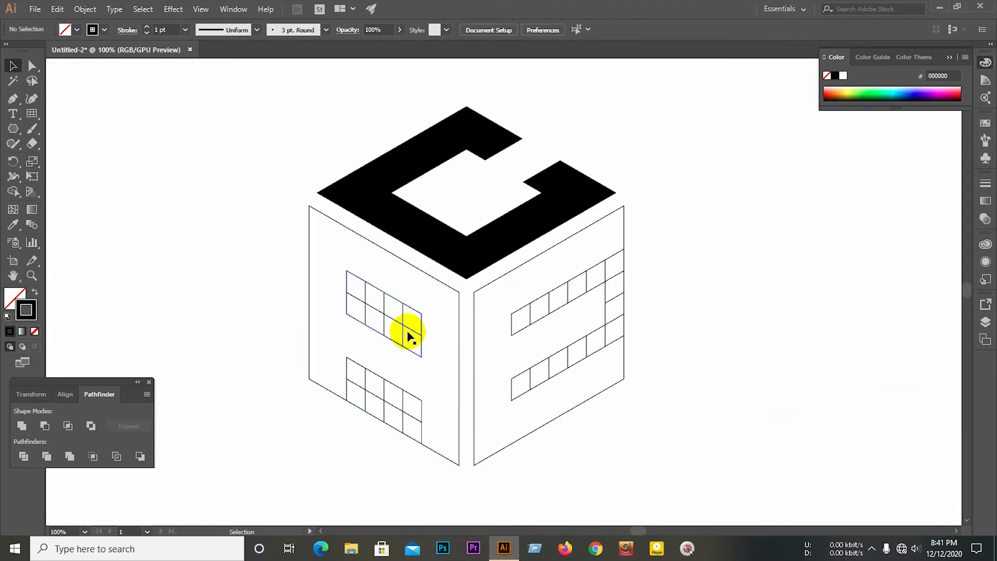
# Step: Delete the leftover grid lines inside the upper opening of the letter A
pyautogui.click(386, 332)
pyautogui.press('BackSpace')
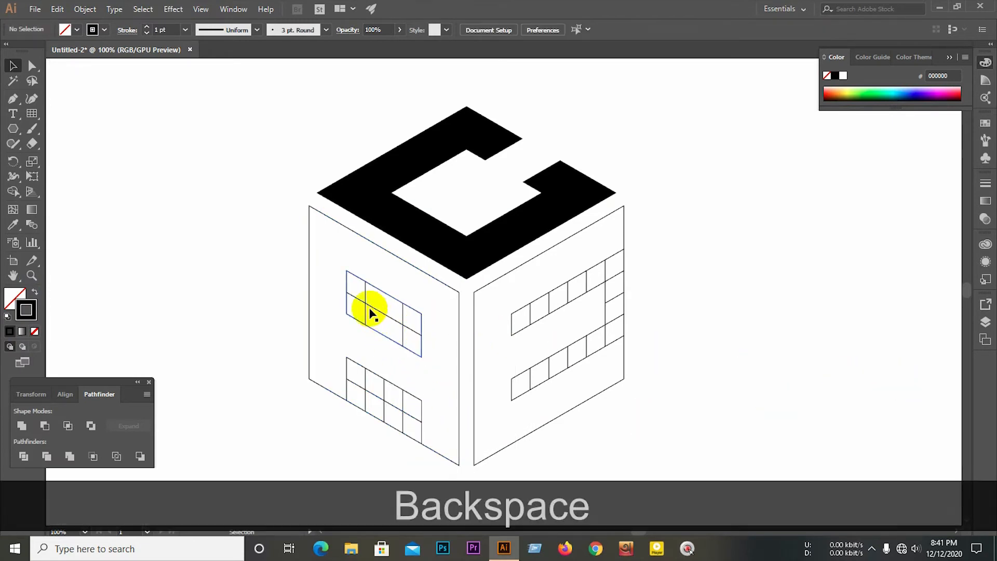
pyautogui.click(367, 308)
pyautogui.press('BackSpace')
pyautogui.click(362, 303)
pyautogui.press('BackSpace')
pyautogui.click(402, 332)
pyautogui.press('BackSpace')
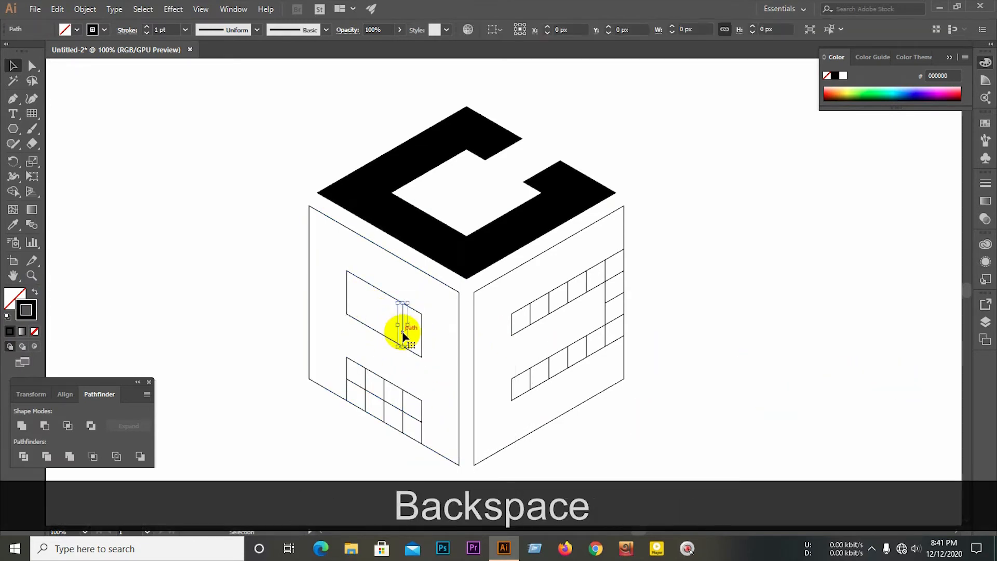
# Step: Delete the leftover pieces and grid lines between the letter A's legs, and swap its fill and stroke to solid black
pyautogui.click(364, 404)
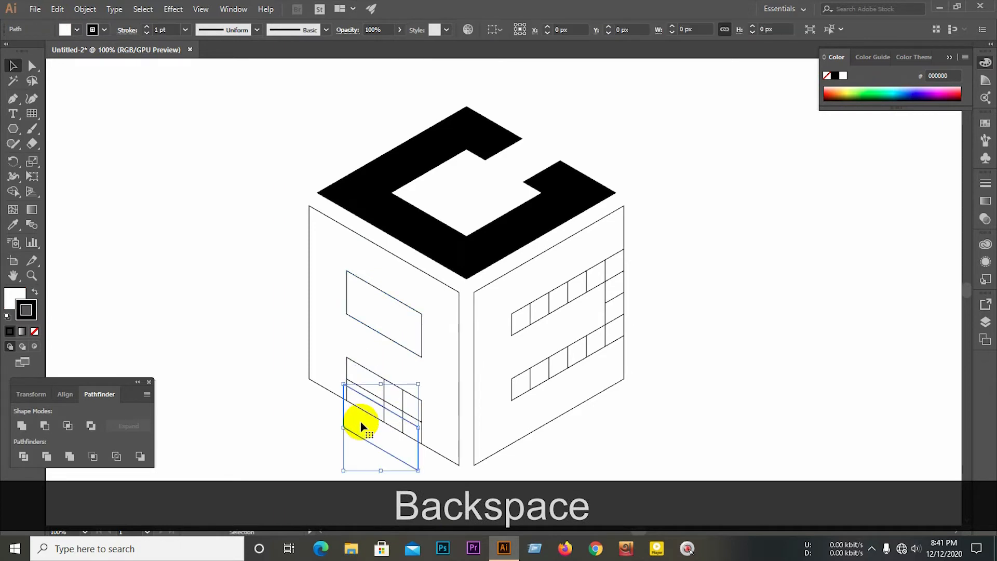
pyautogui.press('BackSpace')
pyautogui.click(367, 414)
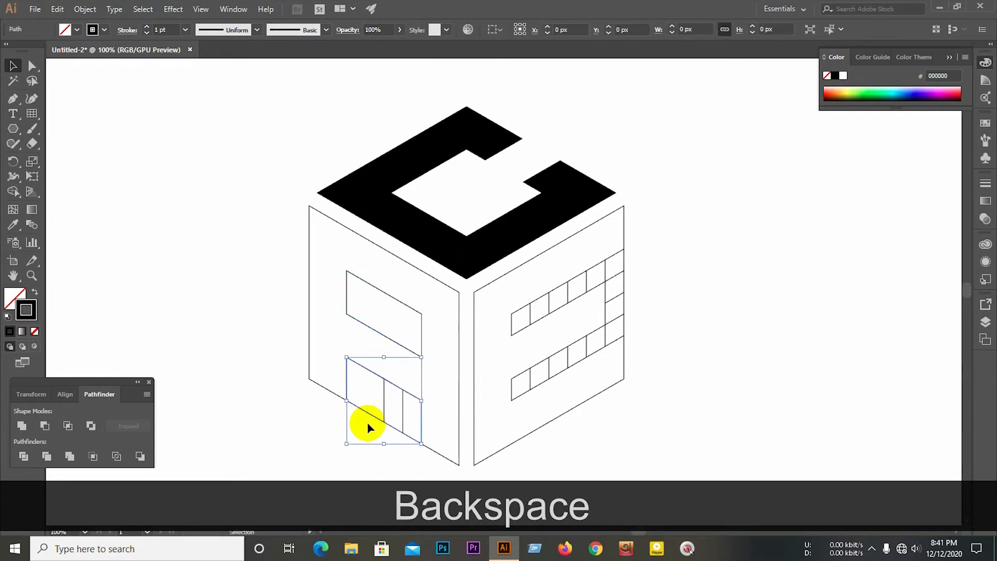
pyautogui.press('BackSpace')
pyautogui.click(383, 399)
pyautogui.press('BackSpace')
pyautogui.click(402, 408)
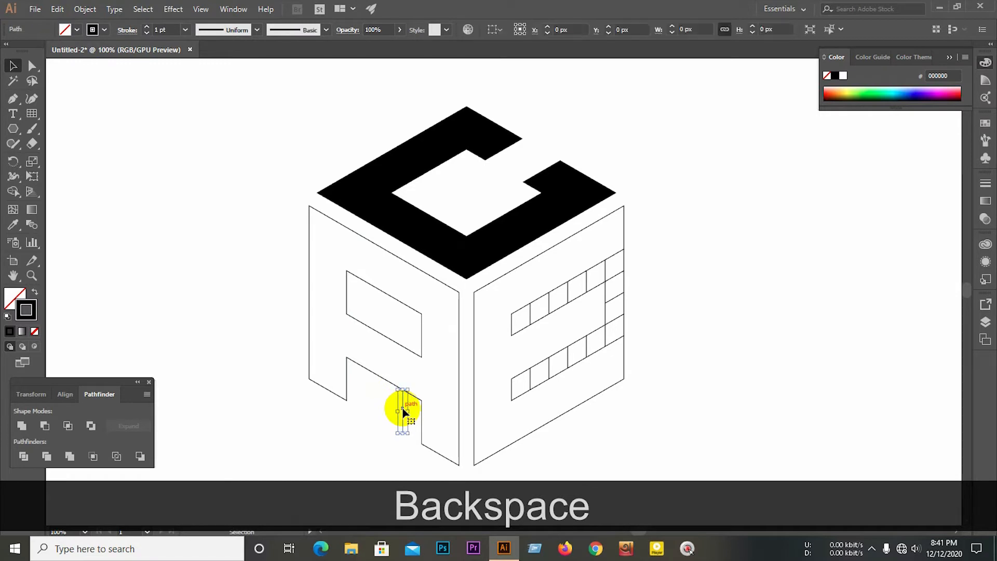
pyautogui.press('BackSpace')
pyautogui.moveTo(328, 396); pyautogui.dragTo(329, 395)
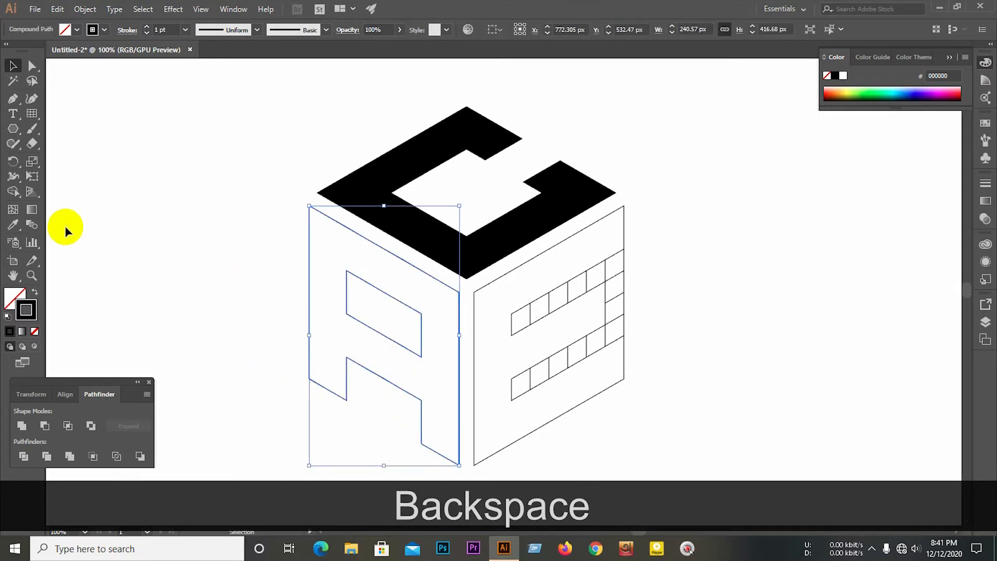
pyautogui.click(34, 293)
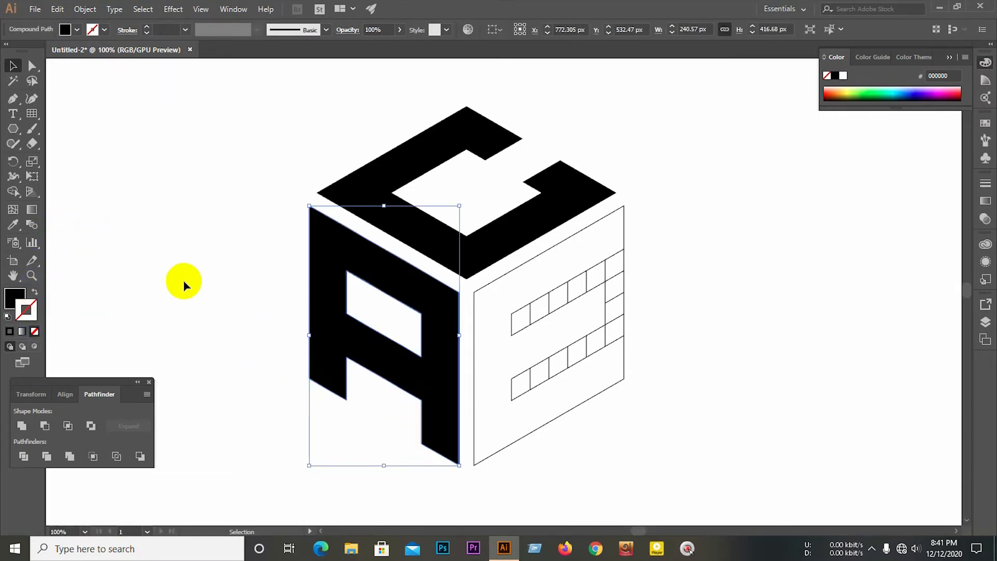
# Step: Ungroup the right-face artwork and deselect it
pyautogui.click(550, 323)
pyautogui.rightClick(573, 312)
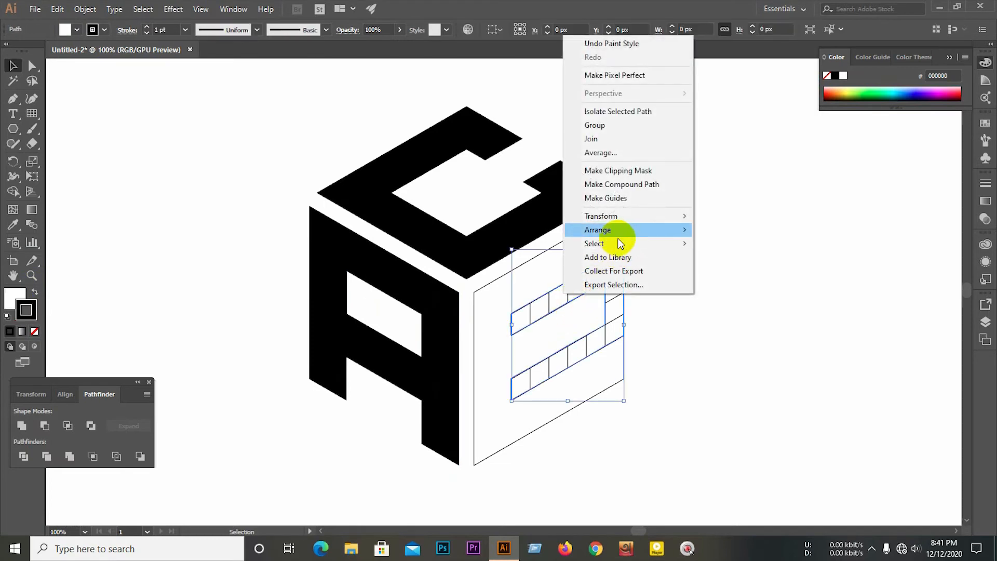
pyautogui.click(798, 280)
pyautogui.rightClick(554, 289)
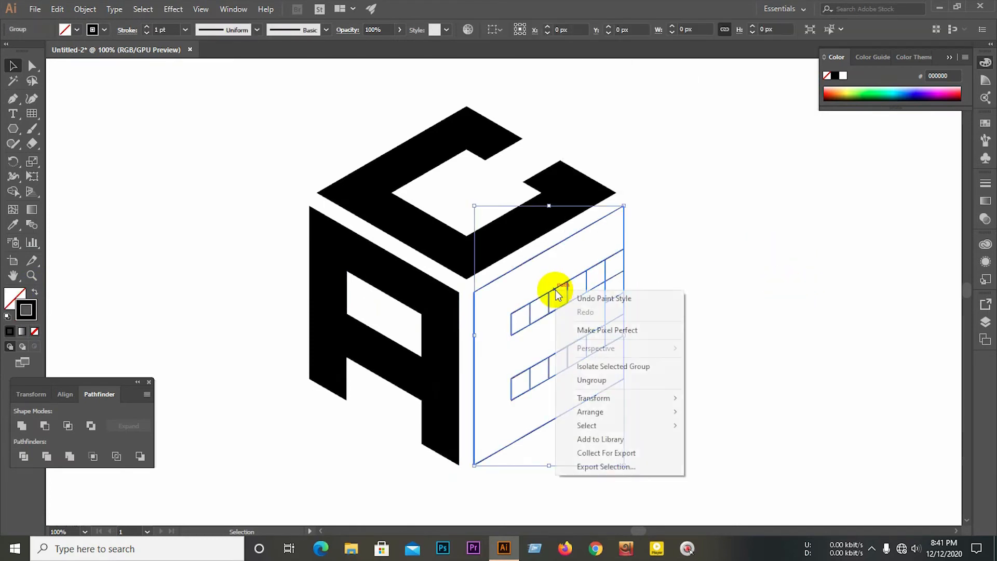
pyautogui.click(585, 380)
pyautogui.click(798, 313)
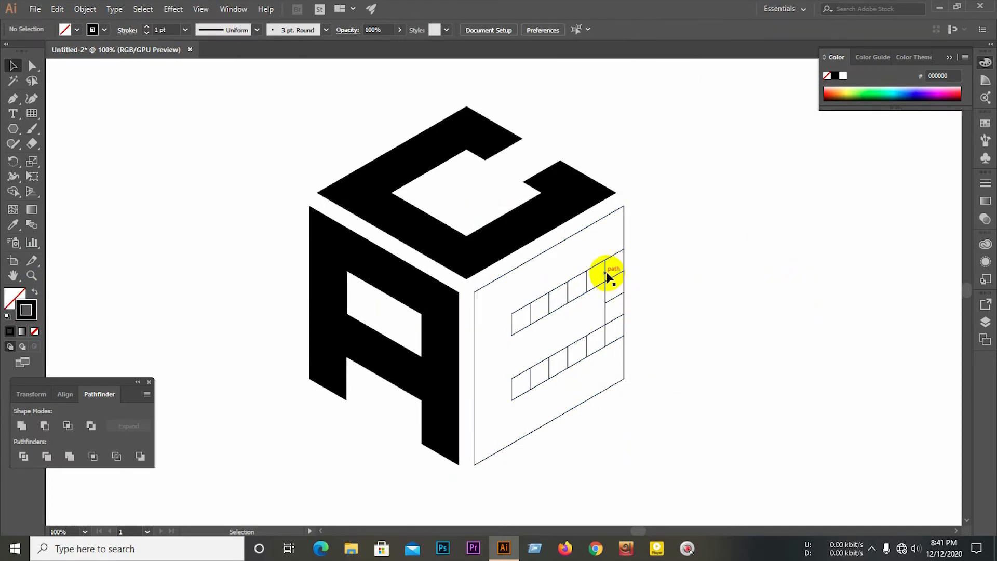
# Step: Delete the leftover inner piece and grid lines at the open ends of the letter E's gaps
pyautogui.click(608, 277)
pyautogui.press('BackSpace')
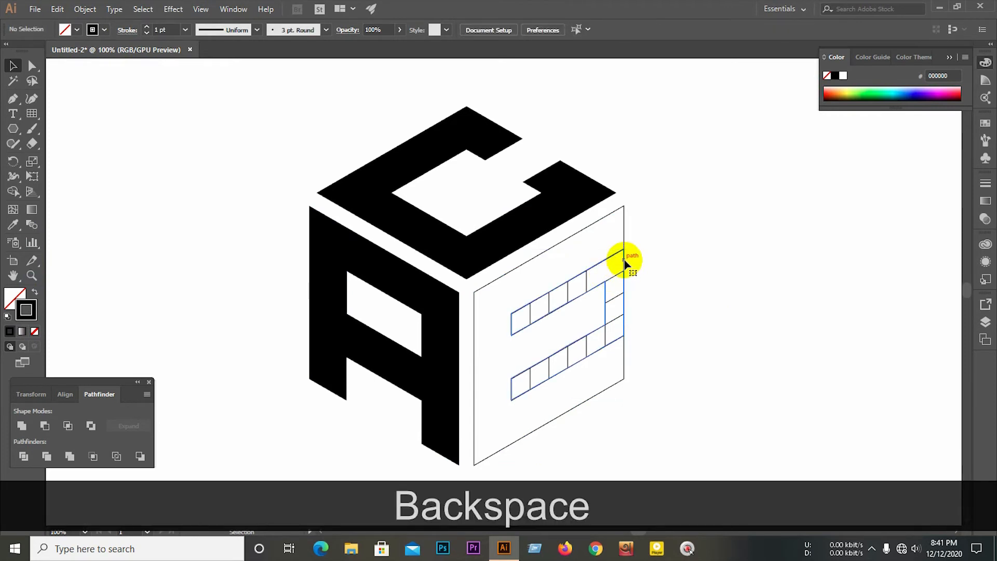
pyautogui.press('BackSpace')
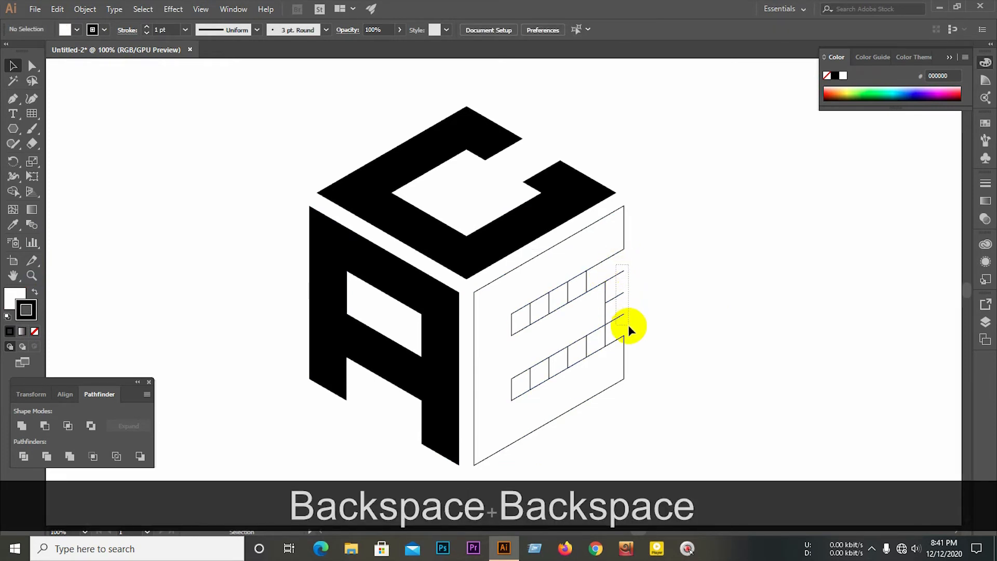
pyautogui.click(628, 325)
pyautogui.press('BackSpace')
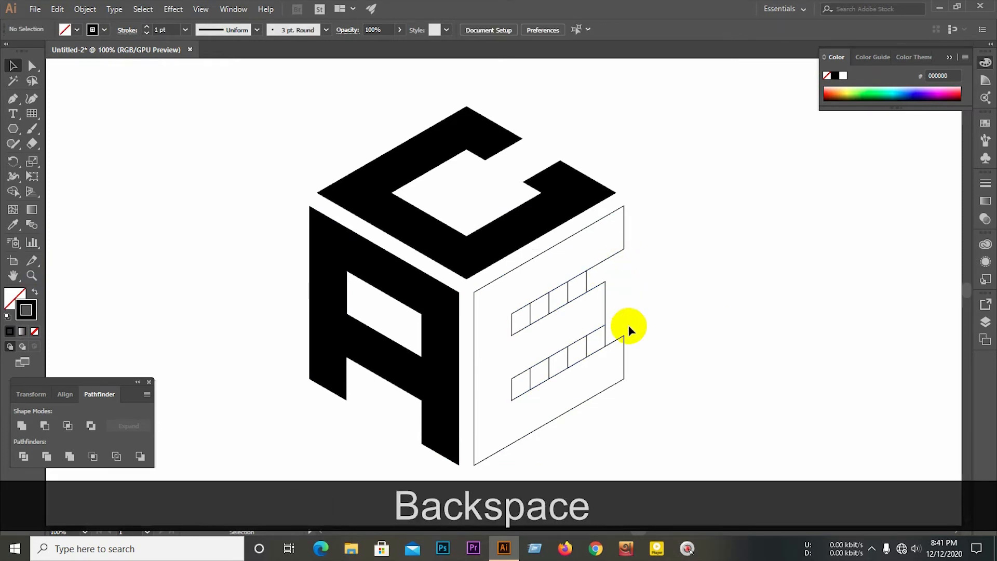
# Step: Delete the remaining grid lines crossing the lower and upper gaps between the letter E's bars
pyautogui.click(586, 347)
pyautogui.press('BackSpace')
pyautogui.click(569, 353)
pyautogui.press('BackSpace')
pyautogui.click(549, 370)
pyautogui.press('BackSpace')
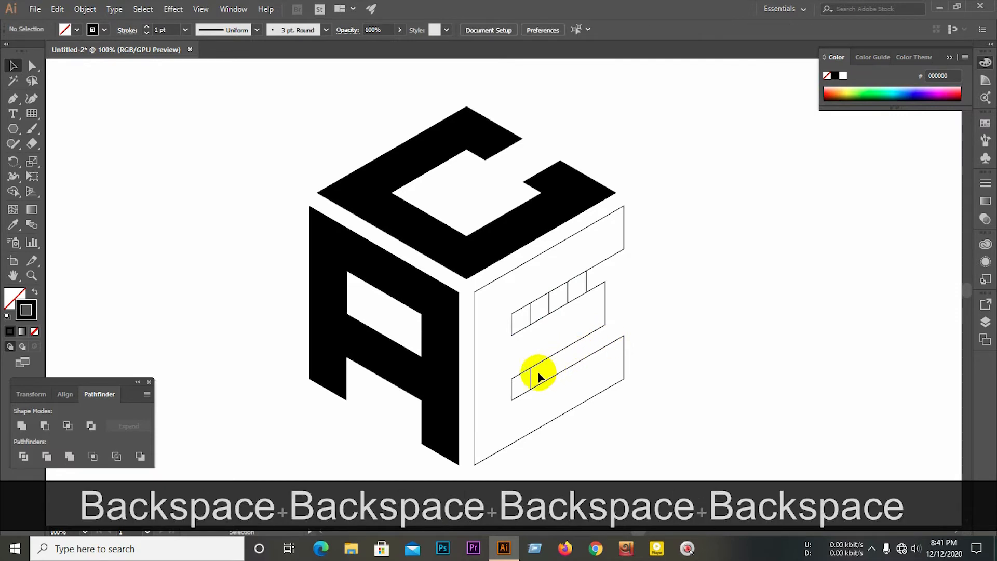
pyautogui.click(531, 378)
pyautogui.press('BackSpace')
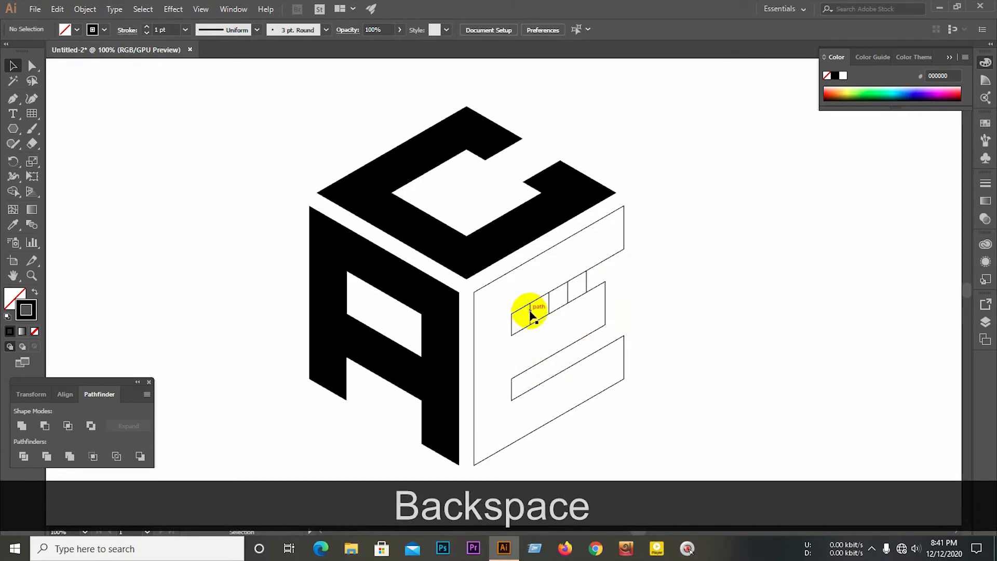
pyautogui.click(548, 310)
pyautogui.press('BackSpace')
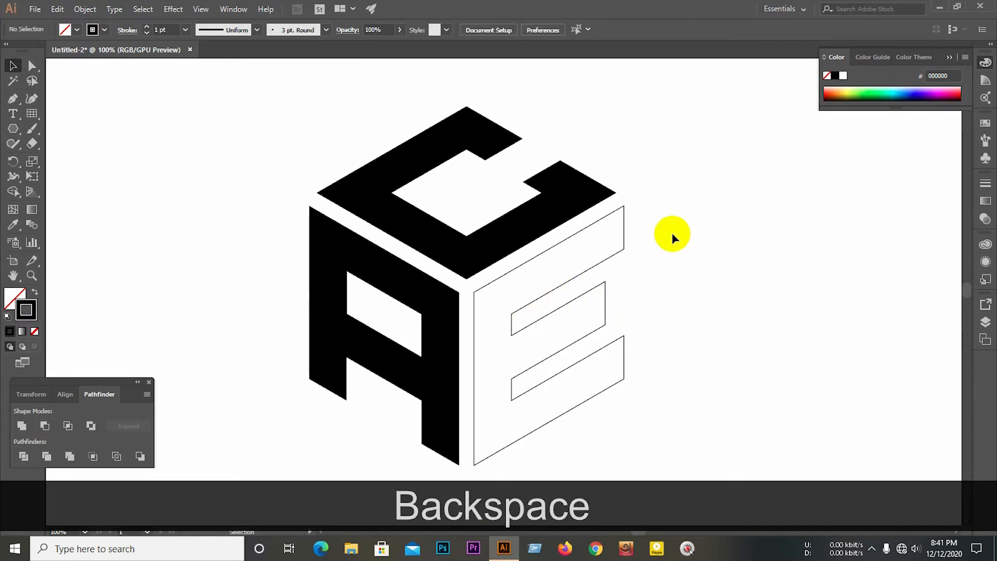
# Step: Swap the fill and stroke of the letter E to make it solid black without an outline, and deselect it
pyautogui.click(598, 348)
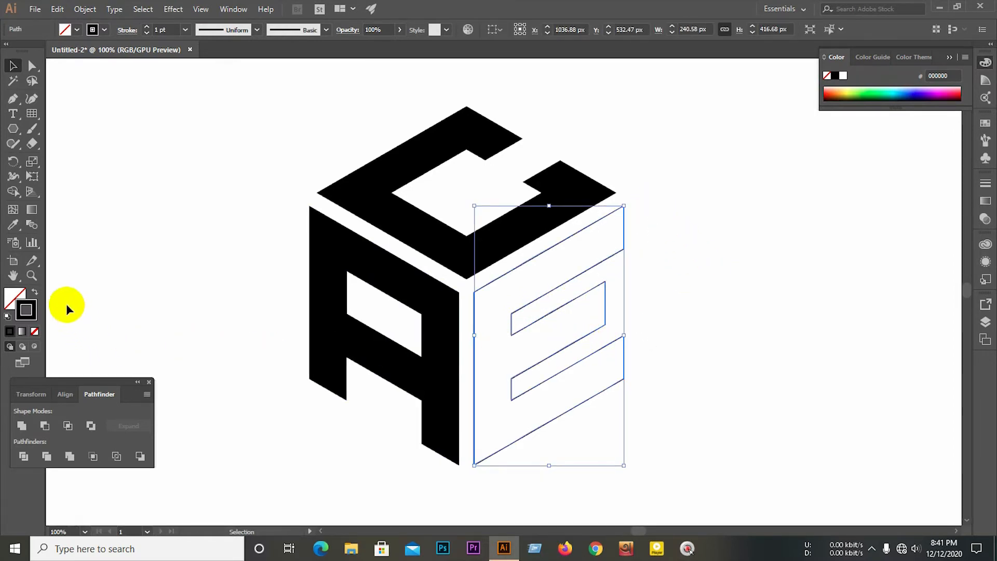
pyautogui.click(35, 293)
pyautogui.click(126, 214)
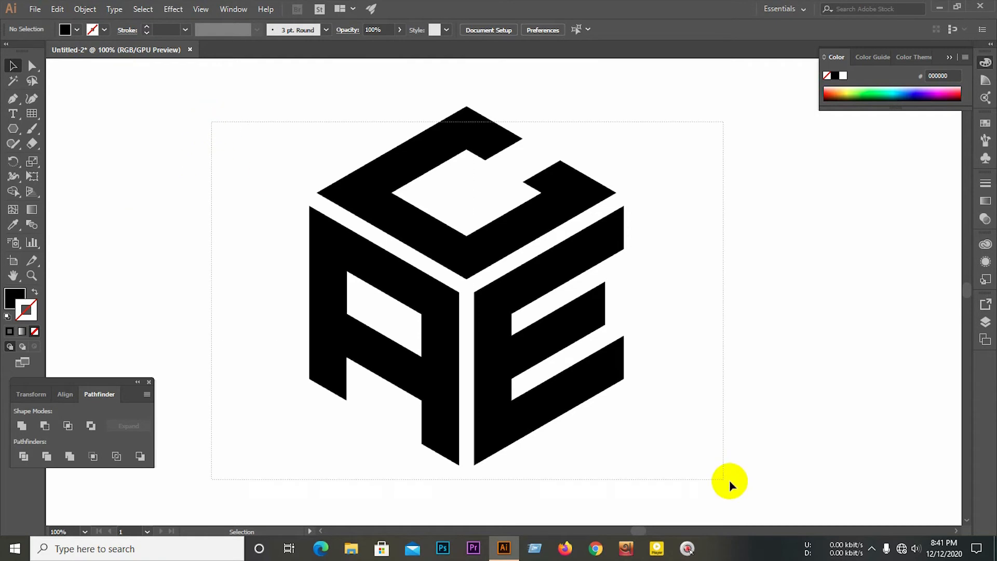
# Step: Select all three letters, group them into one object, and deselect it
pyautogui.hotkey('ctrl', 'a')
pyautogui.rightClick(521, 227)
pyautogui.click(559, 296)
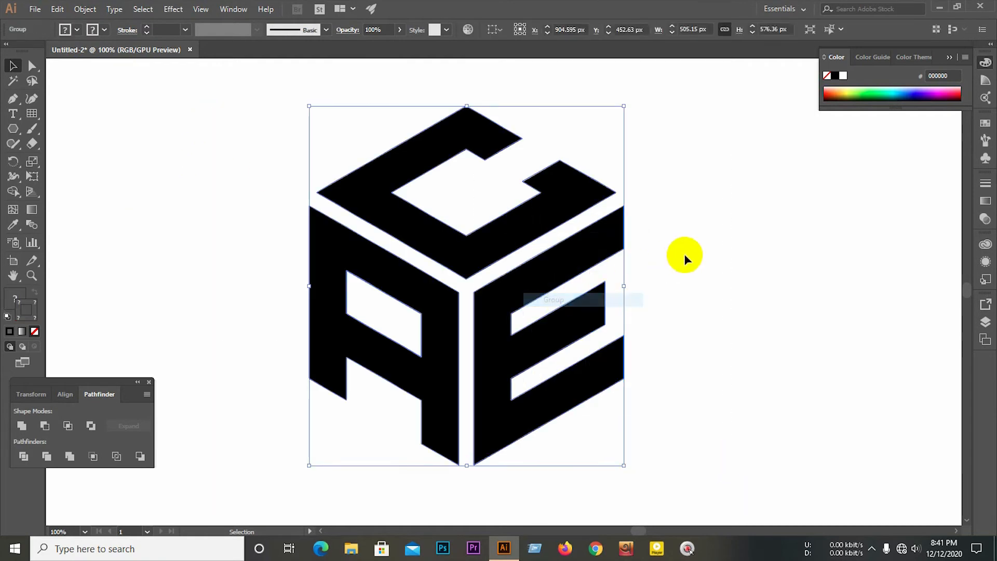
pyautogui.click(684, 258)
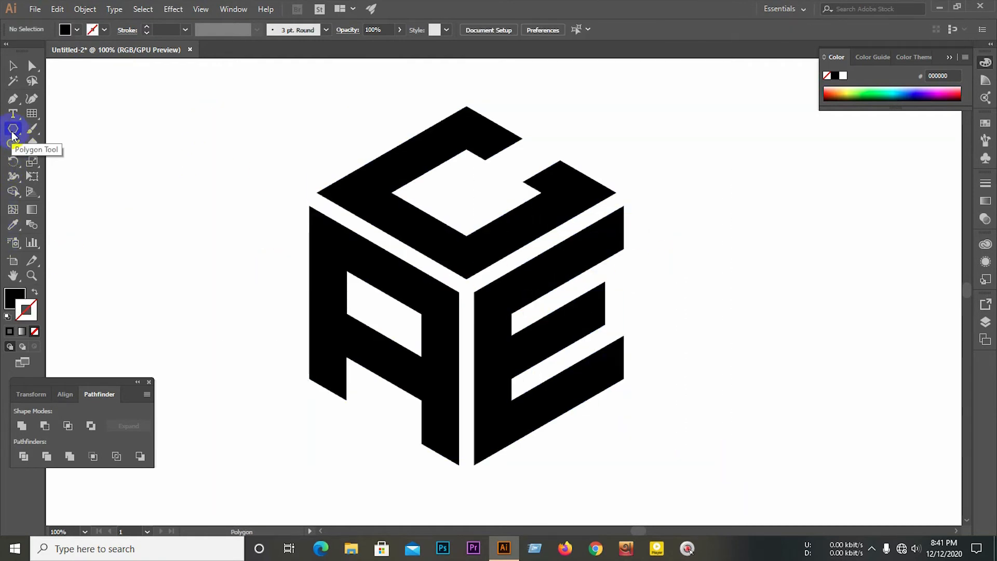
# Step: Draw a solid black hexagon about 504 by 436 px beside the letters and rotate it 90 degrees so a corner points up
pyautogui.moveTo(236, 247); pyautogui.dragTo(306, 357)
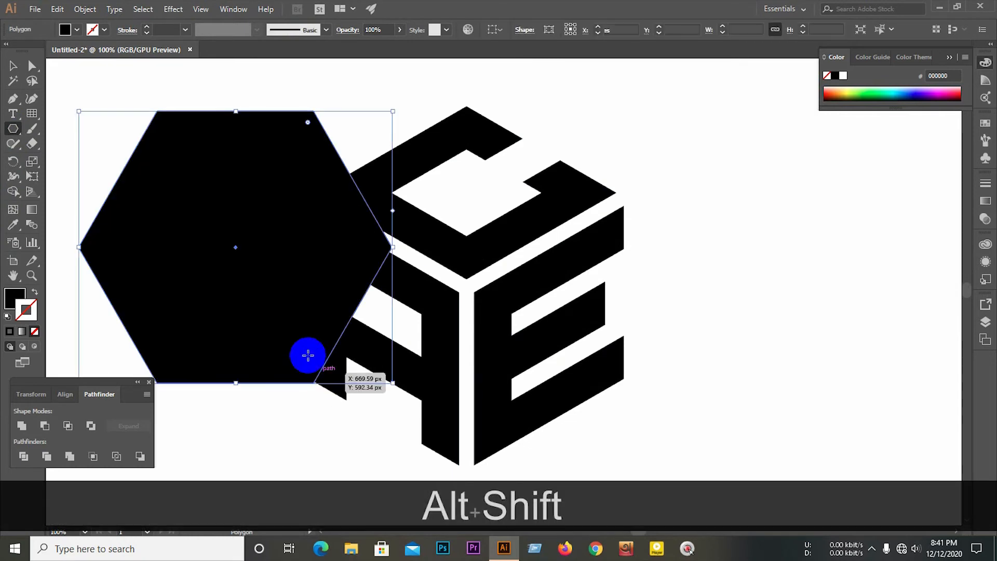
pyautogui.click(12, 66)
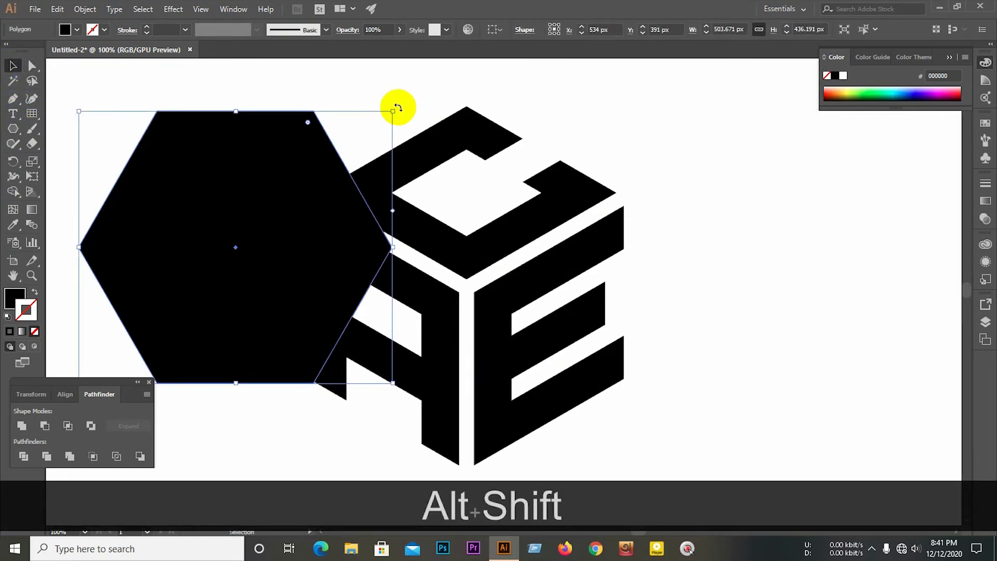
pyautogui.moveTo(396, 178); pyautogui.dragTo(229, 296)
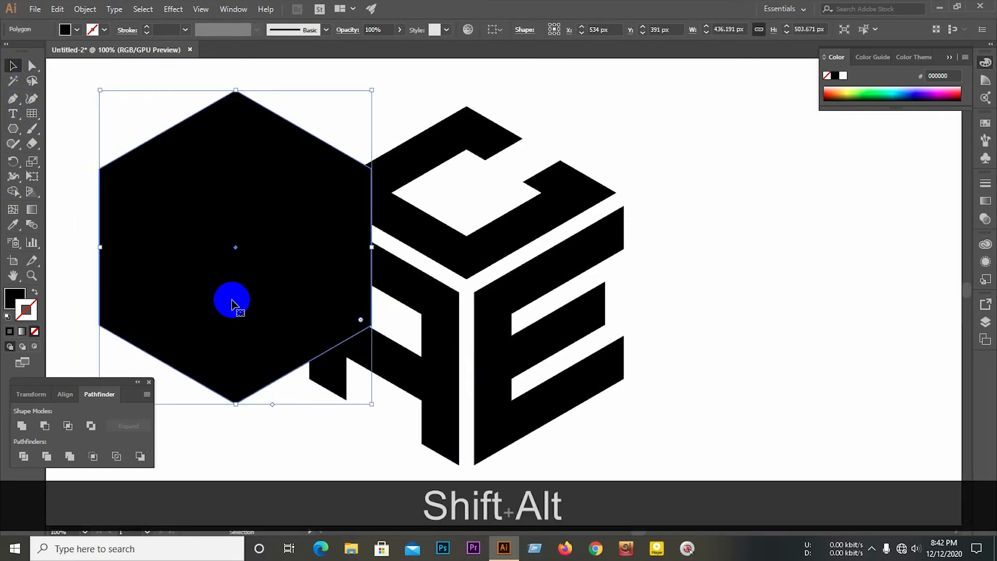
# Step: Swap the hexagon's fill and stroke, and set its black outline to 15 pt
pyautogui.click(34, 294)
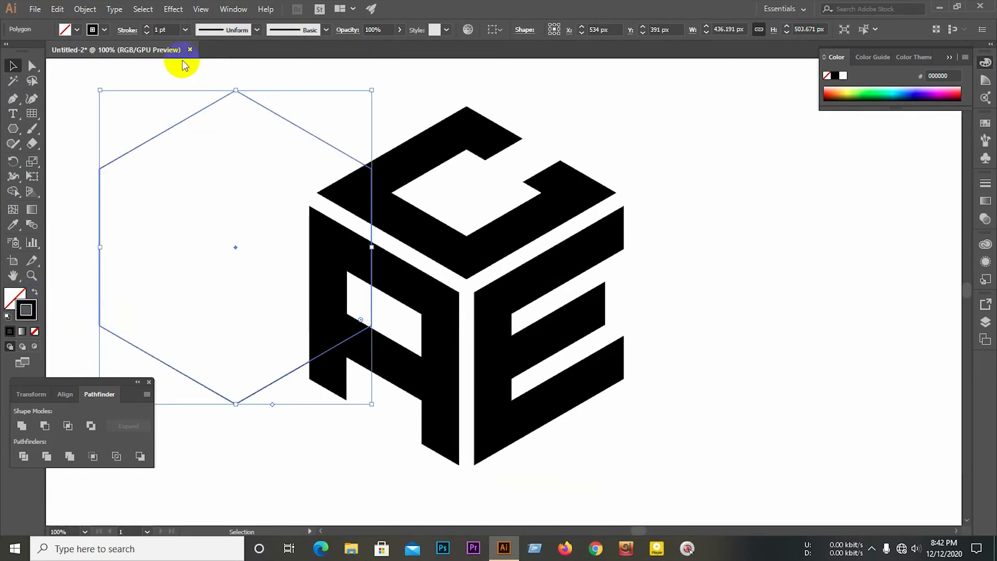
pyautogui.moveTo(145, 28); pyautogui.dragTo(146, 29)
# Step: Center the hexagon and the letter group on each other horizontally and vertically, and deselect them
pyautogui.moveTo(116, 107); pyautogui.dragTo(537, 296)
pyautogui.click(64, 394)
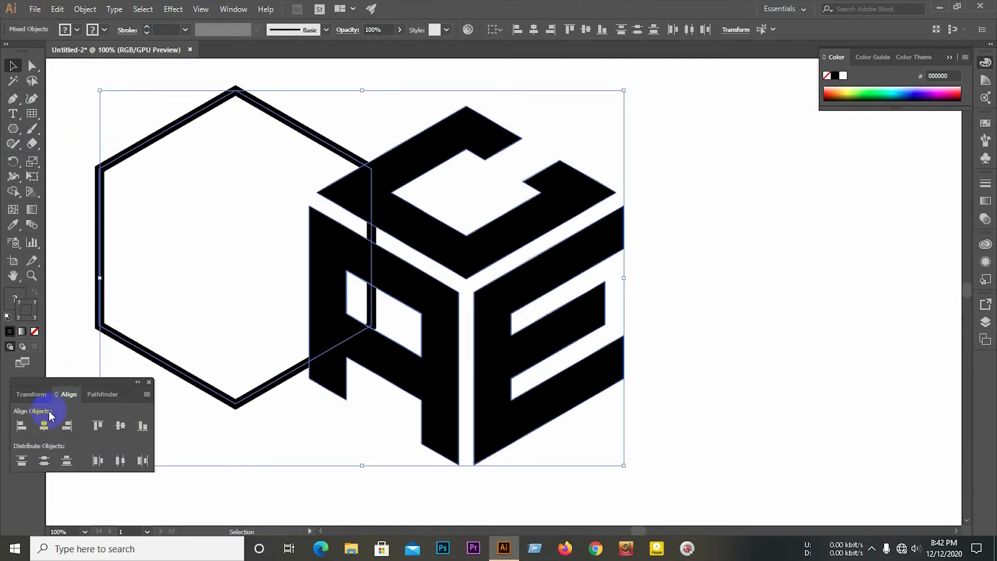
pyautogui.click(44, 426)
pyautogui.click(120, 426)
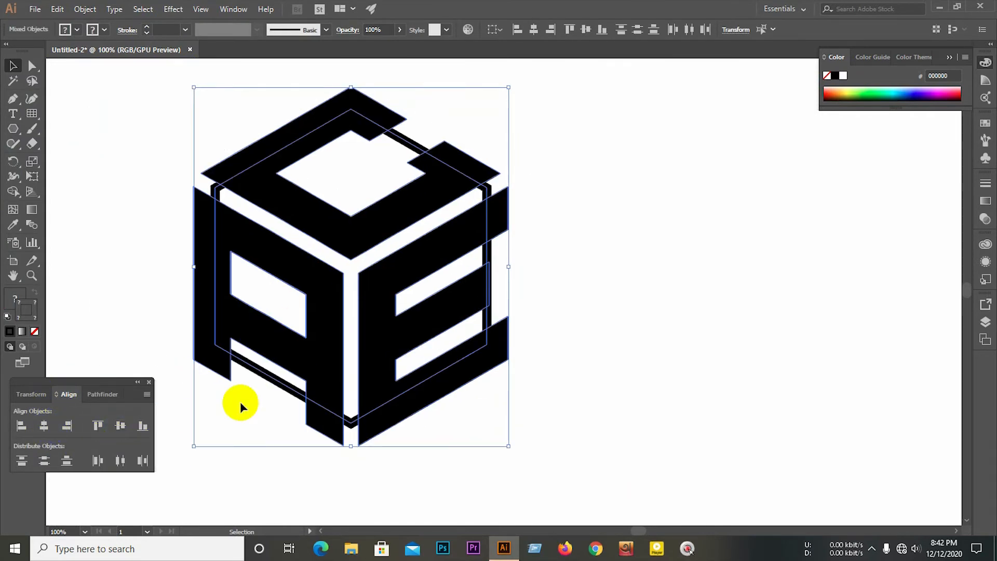
pyautogui.click(687, 311)
# Step: Scale the letter group down proportionally from its center so it fits inside the hexagon outline with an even gap
pyautogui.click(488, 252)
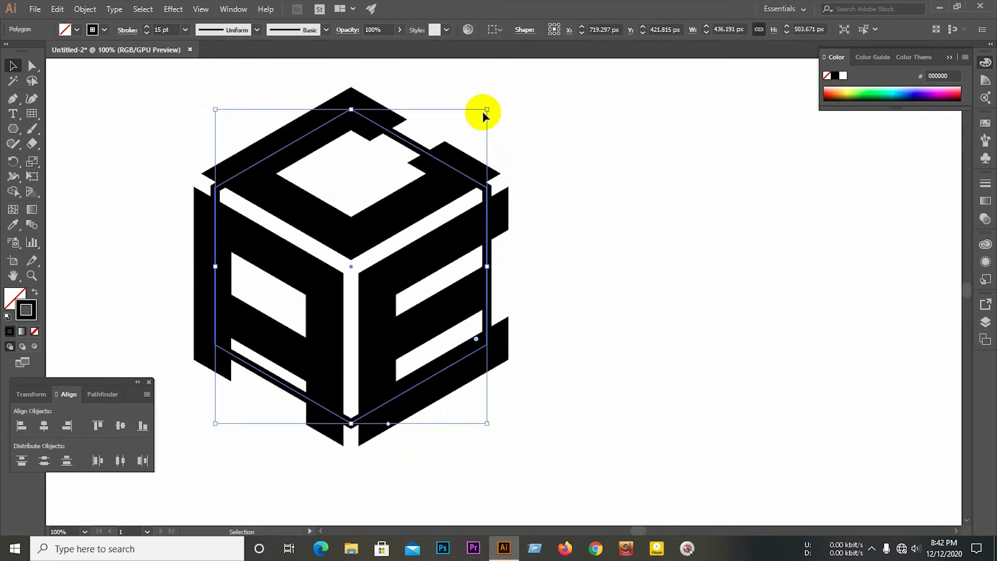
pyautogui.click(425, 244)
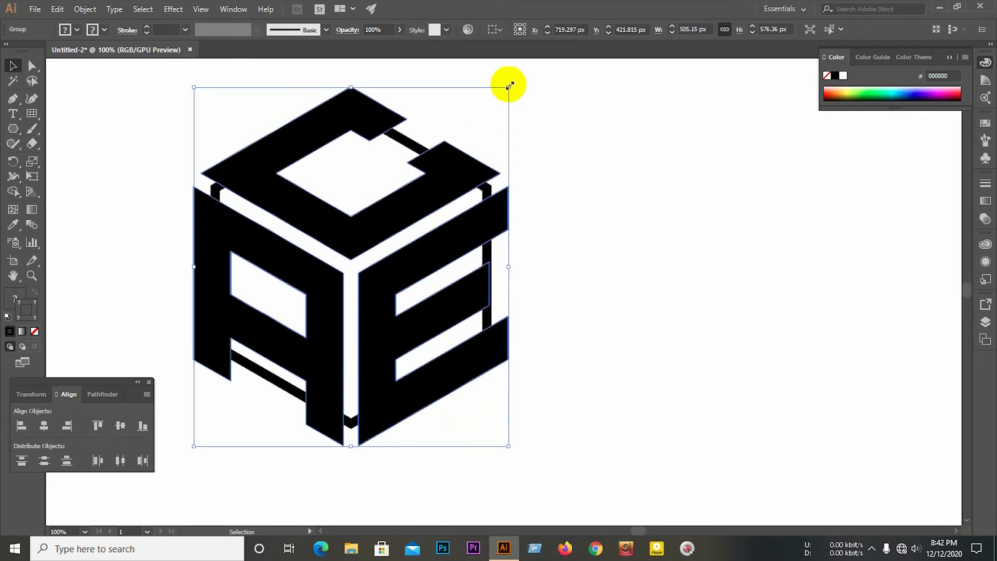
pyautogui.moveTo(508, 90); pyautogui.dragTo(490, 123)
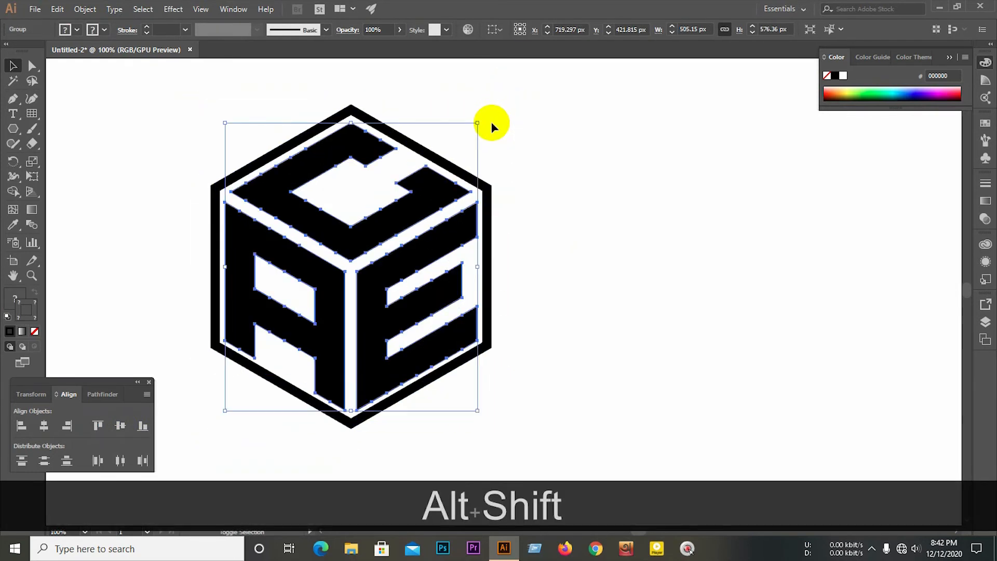
pyautogui.click(622, 150)
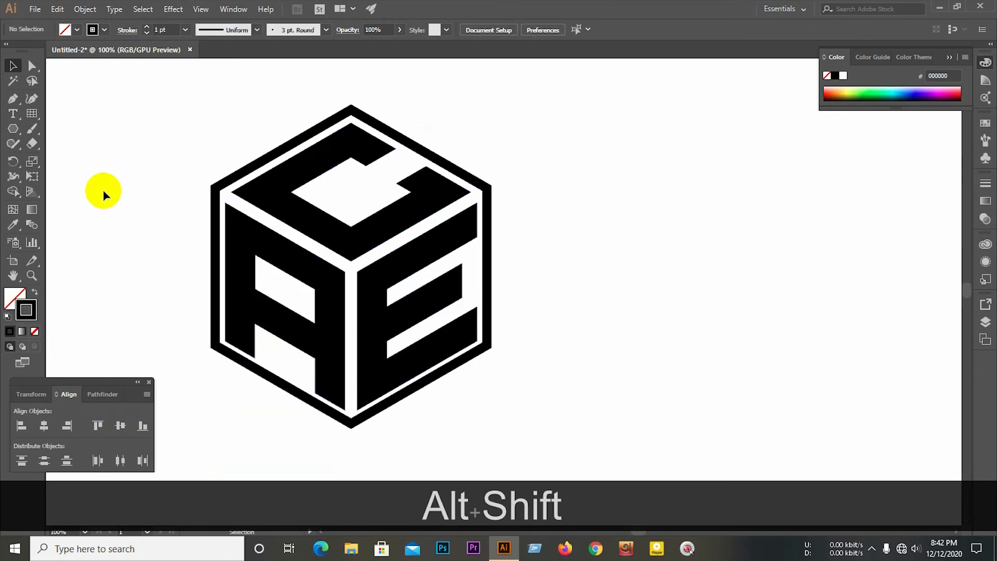
# Step: Move the hexagon and the letter group together toward the middle of the artboard and deselect them
pyautogui.click(468, 312)
pyautogui.moveTo(398, 280); pyautogui.dragTo(477, 267)
pyautogui.click(703, 217)
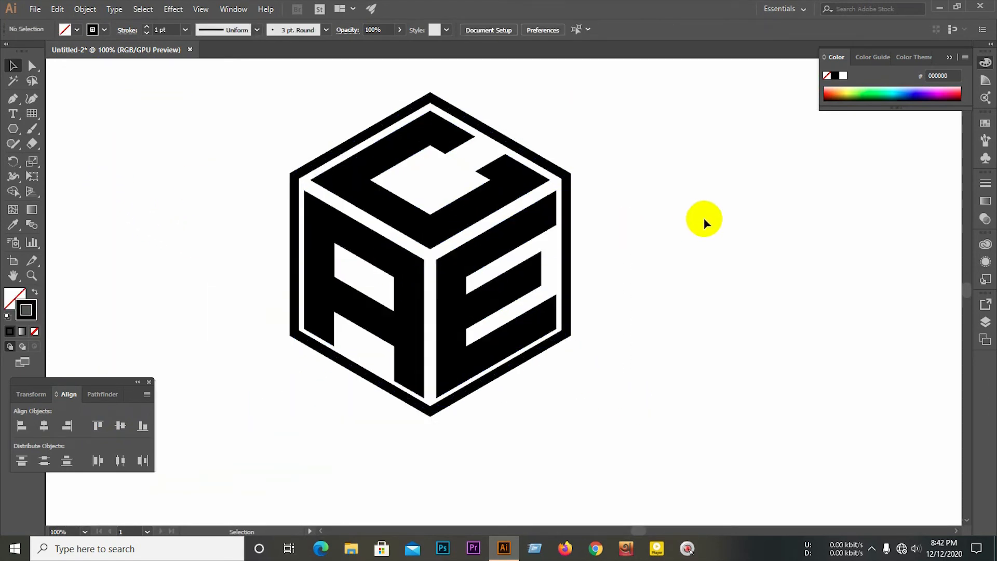
# Step: Shrink the letter group slightly from its center to widen the gap to the hexagon outline
pyautogui.click(474, 231)
pyautogui.scroll(1, 537, 123)
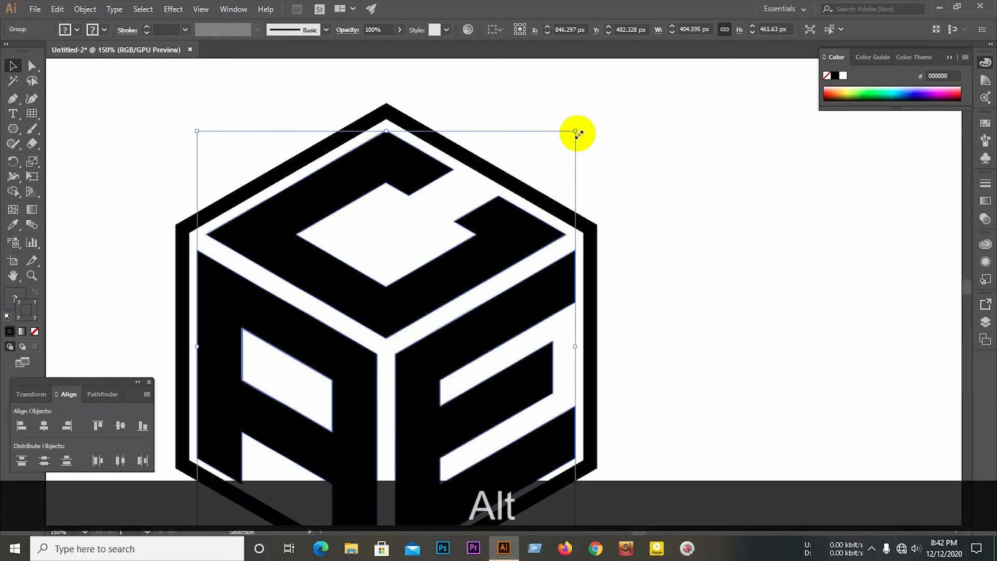
pyautogui.moveTo(575, 133); pyautogui.dragTo(572, 134)
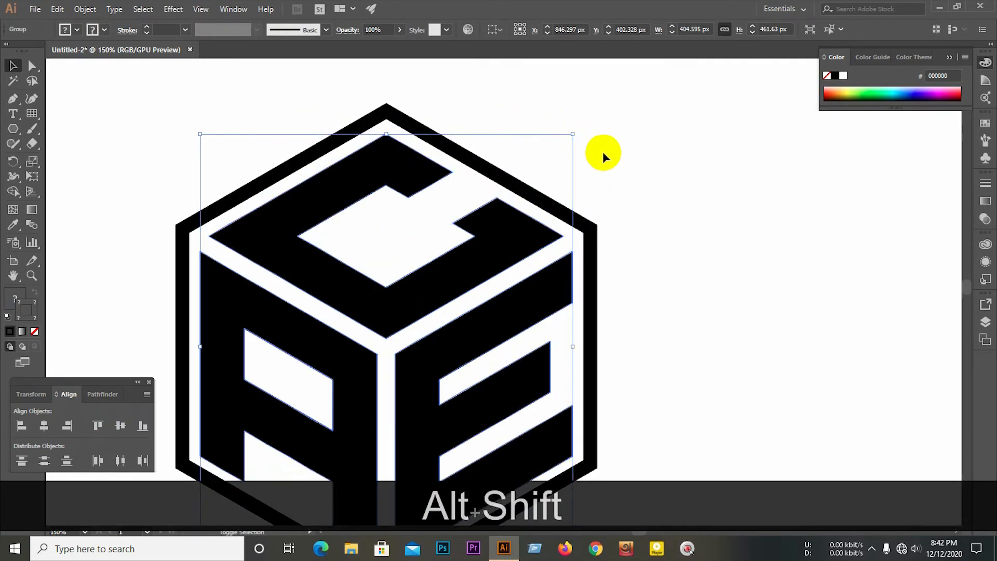
pyautogui.click(684, 175)
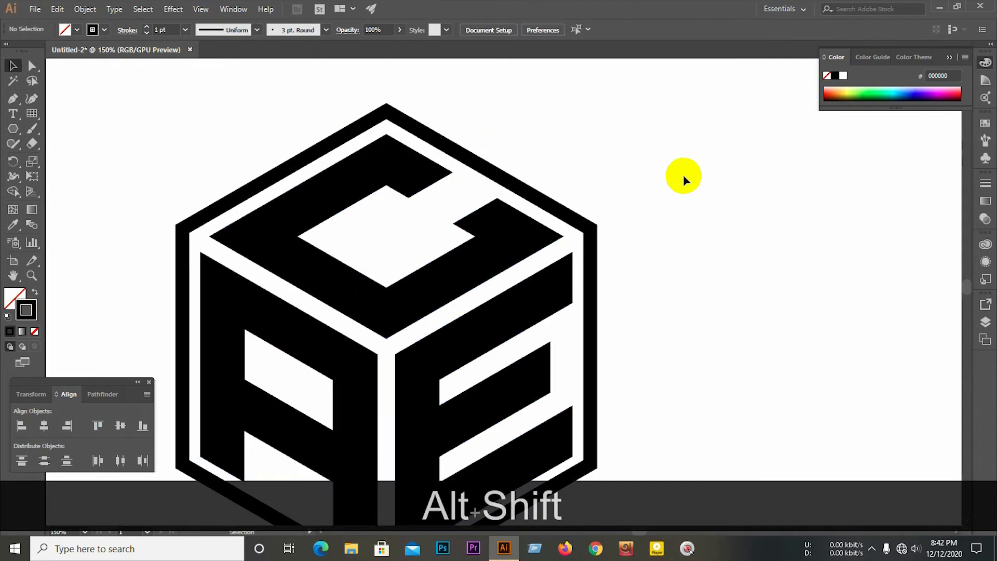
pyautogui.scroll(-2, 684, 175)
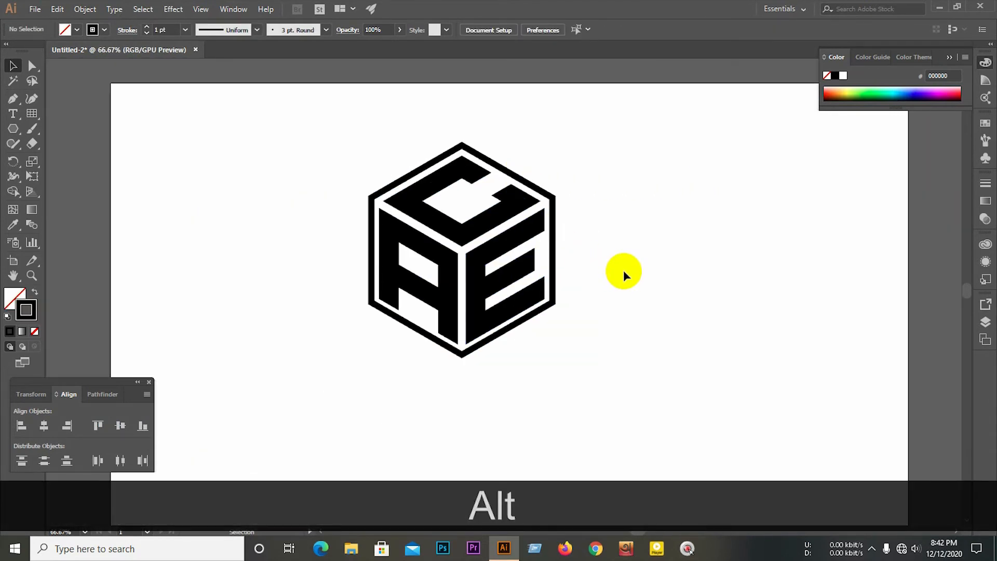
# Step: Nudge the letter group slightly upward inside the hexagon and deselect it
pyautogui.click(494, 292)
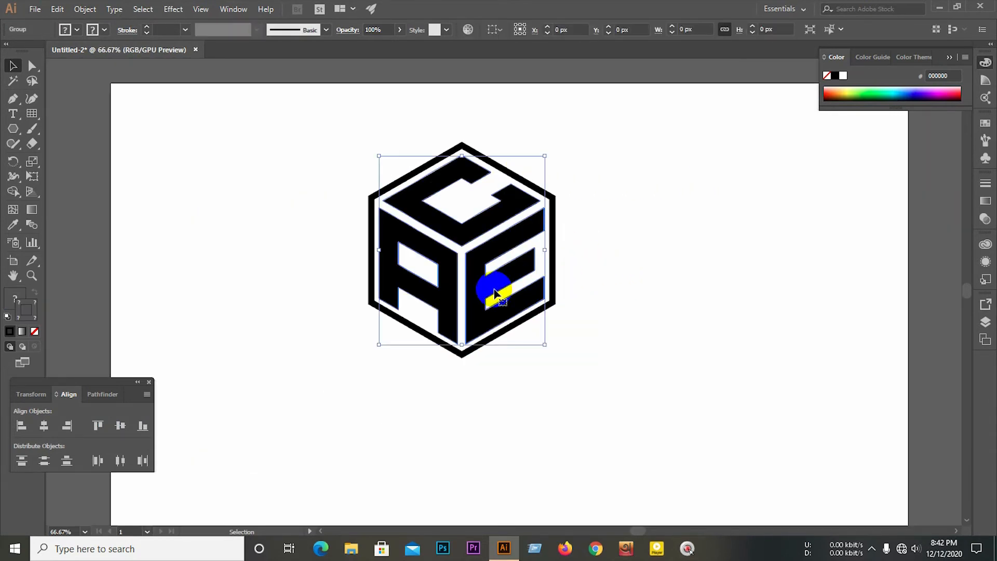
pyautogui.press('Up')
pyautogui.click(623, 284)
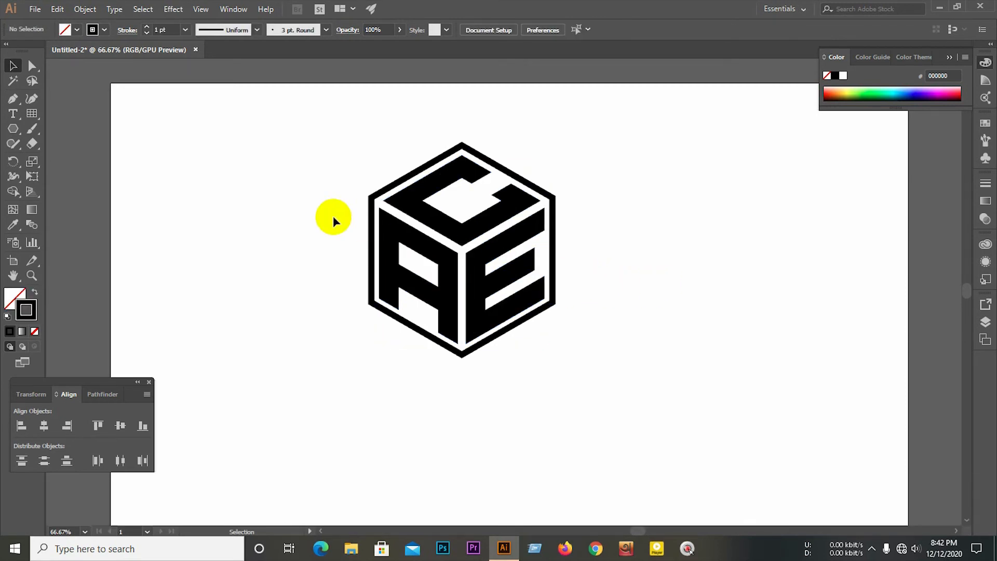
# Step: Round all corners of the hexagon outline to a radius of about 7.66 px
pyautogui.click(368, 196)
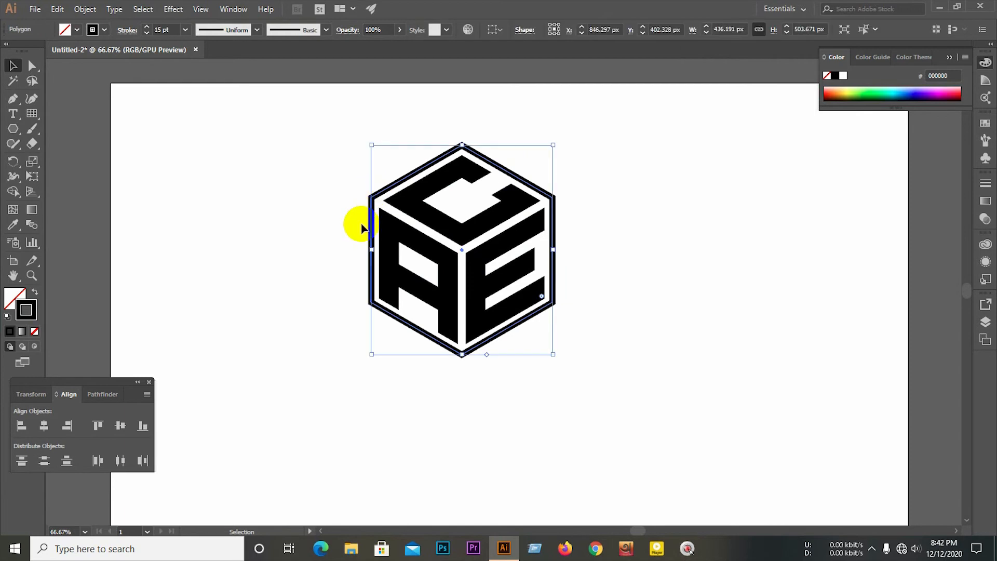
pyautogui.click(30, 72)
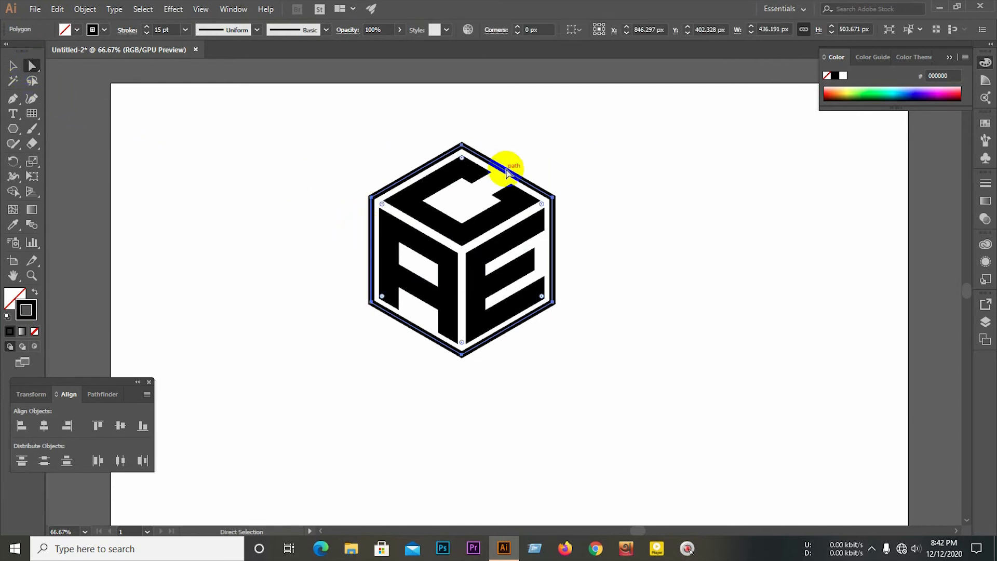
pyautogui.keyDown('alt'); pyautogui.scroll(4, 464, 151); pyautogui.keyUp('alt')
pyautogui.click(481, 217)
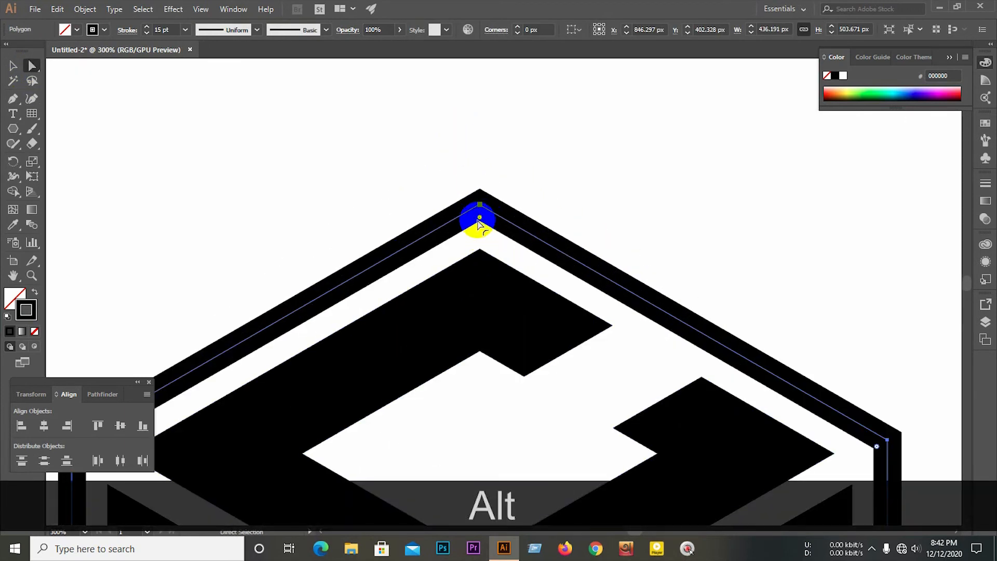
pyautogui.moveTo(480, 224); pyautogui.dragTo(488, 234)
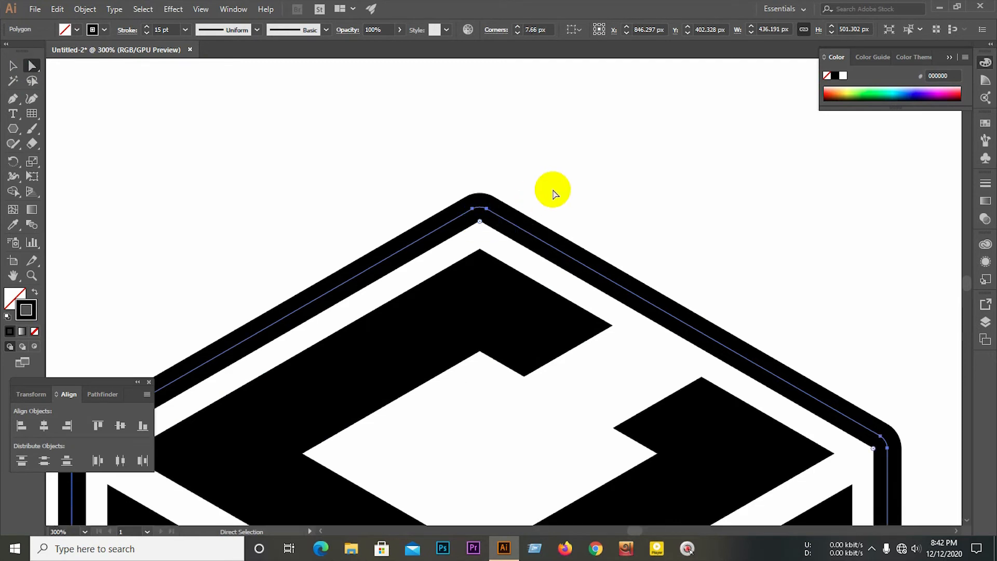
pyautogui.click(553, 161)
pyautogui.click(480, 214)
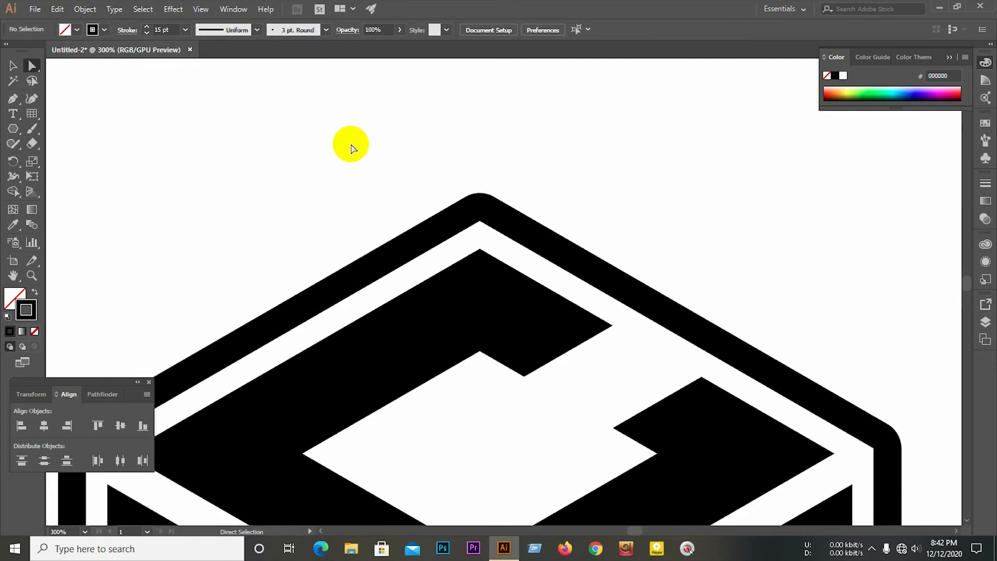
# Step: Expand the hexagon outline's fill and stroke into a filled shape and deselect it
pyautogui.scroll(-2, 379, 150)
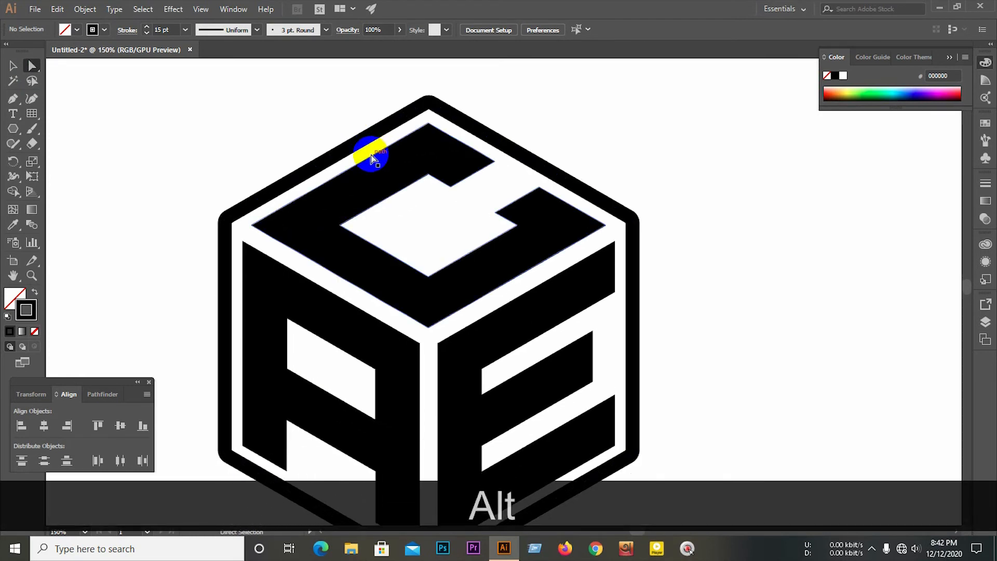
pyautogui.scroll(-1, 368, 161)
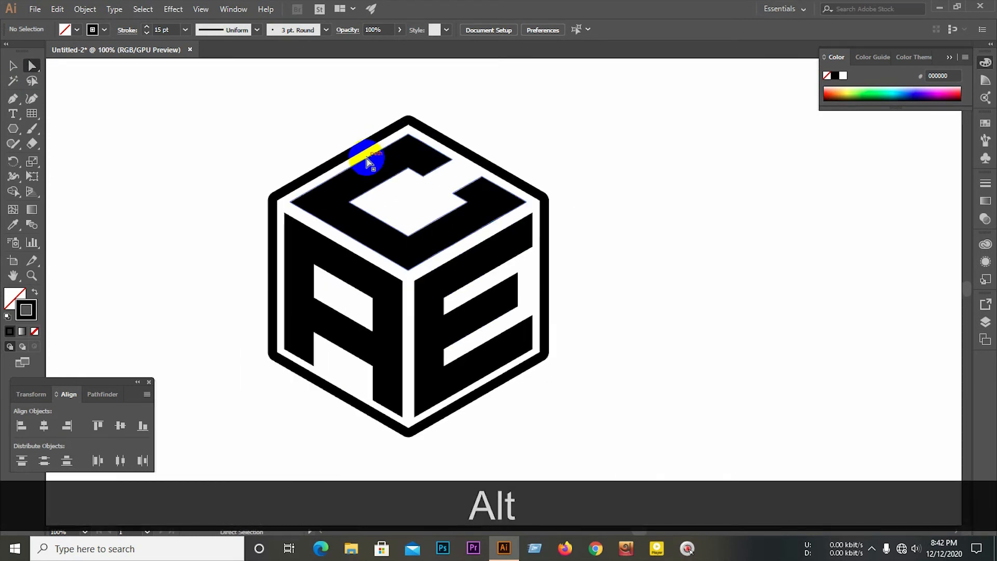
pyautogui.click(333, 166)
pyautogui.click(78, 10)
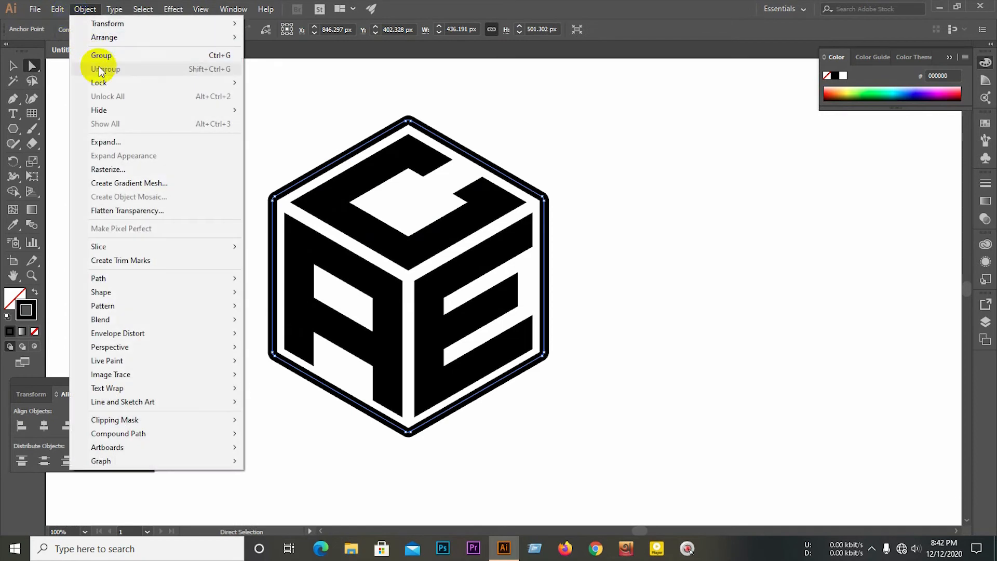
pyautogui.click(103, 144)
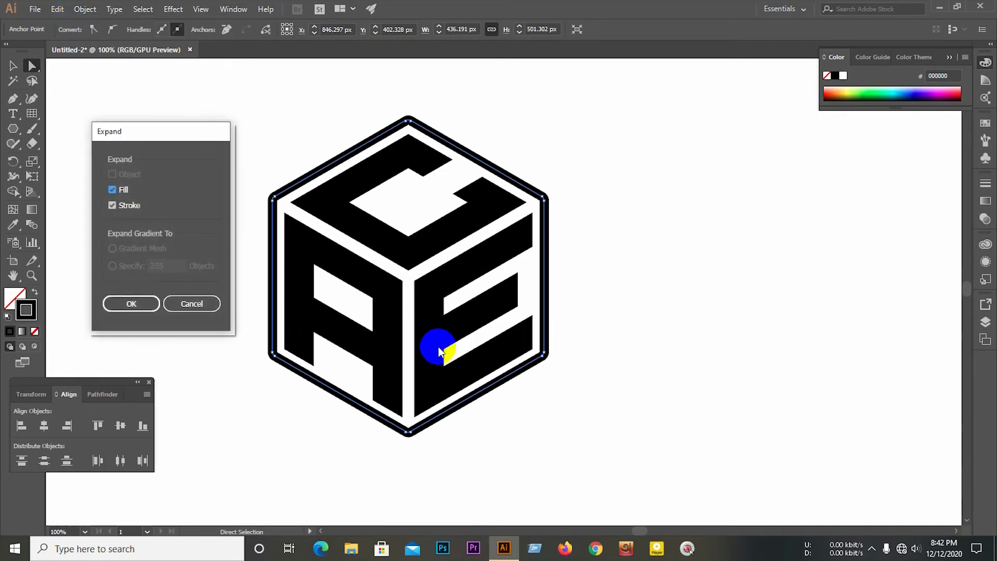
pyautogui.click(143, 306)
pyautogui.click(140, 208)
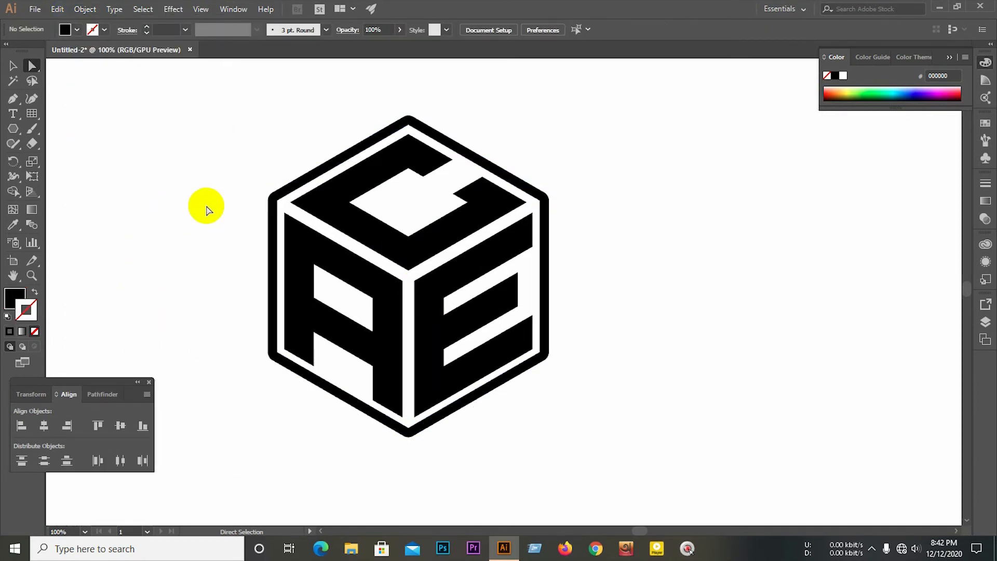
# Step: Try rounding the inner corners of the expanded hexagon frame to about 11.61 px, and undo the rounding
pyautogui.click(294, 186)
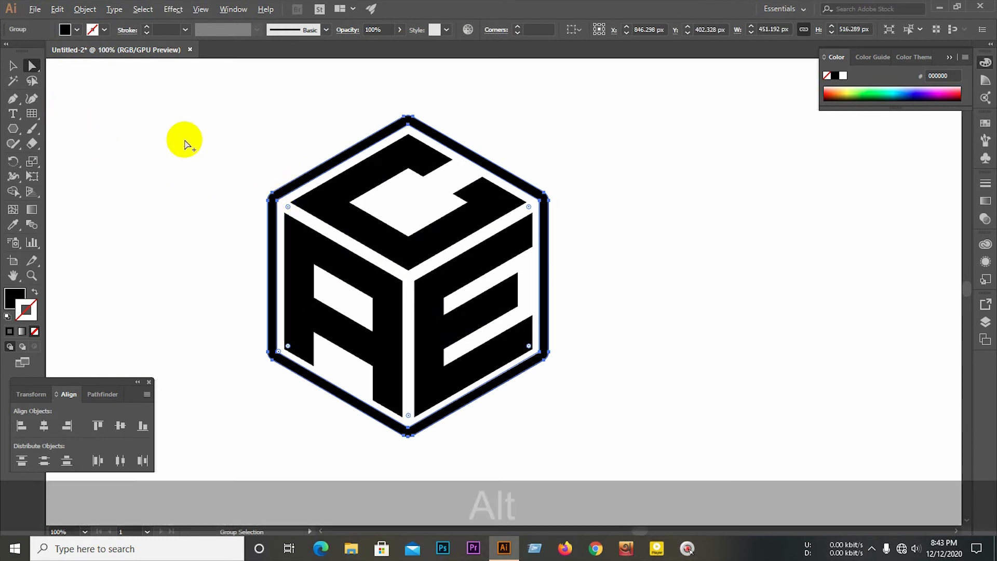
pyautogui.scroll(1, 184, 140)
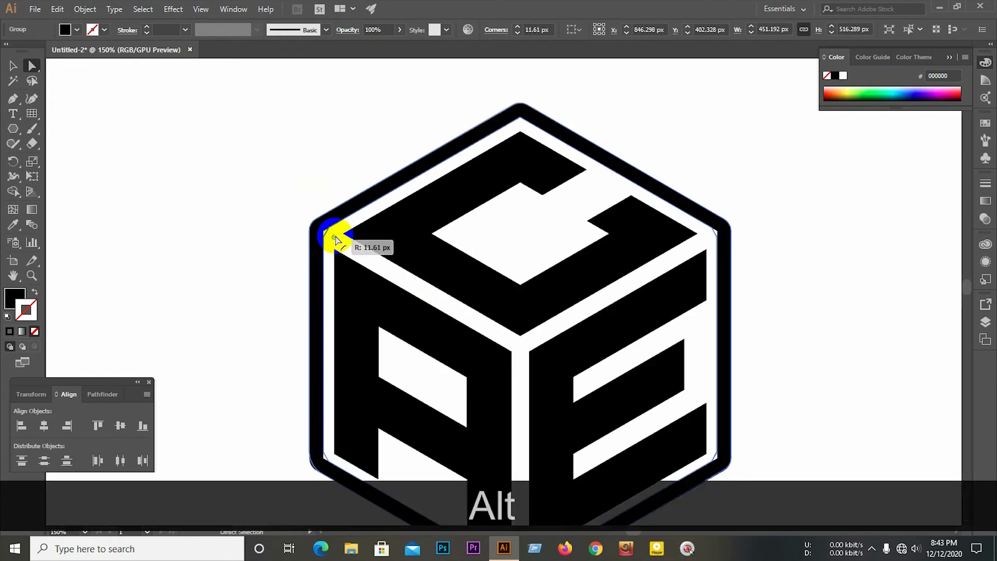
pyautogui.click(193, 229)
pyautogui.press('ctrl')
pyautogui.press('ctrl')
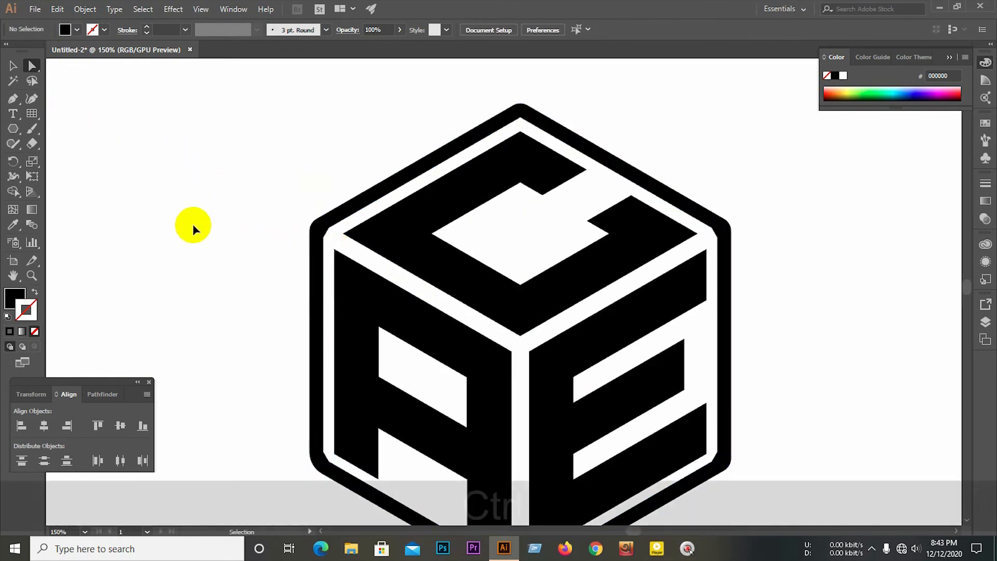
pyautogui.hotkey('ctrl', 'z')
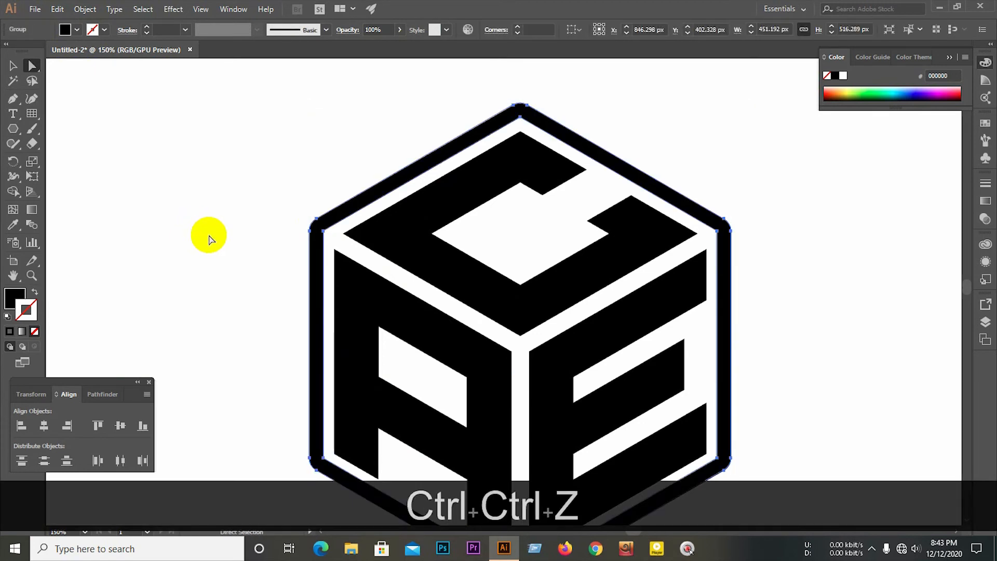
# Step: Try a 0.16 px rounding on the hexagon frame's inner corners, reset them to sharp, and deselect the frame
pyautogui.click(340, 224)
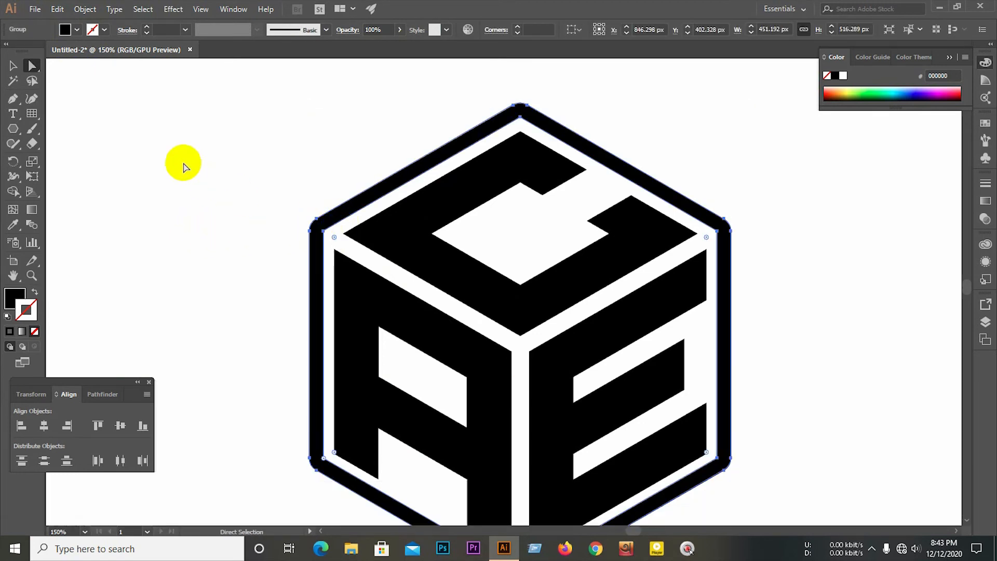
pyautogui.scroll(2, 179, 153)
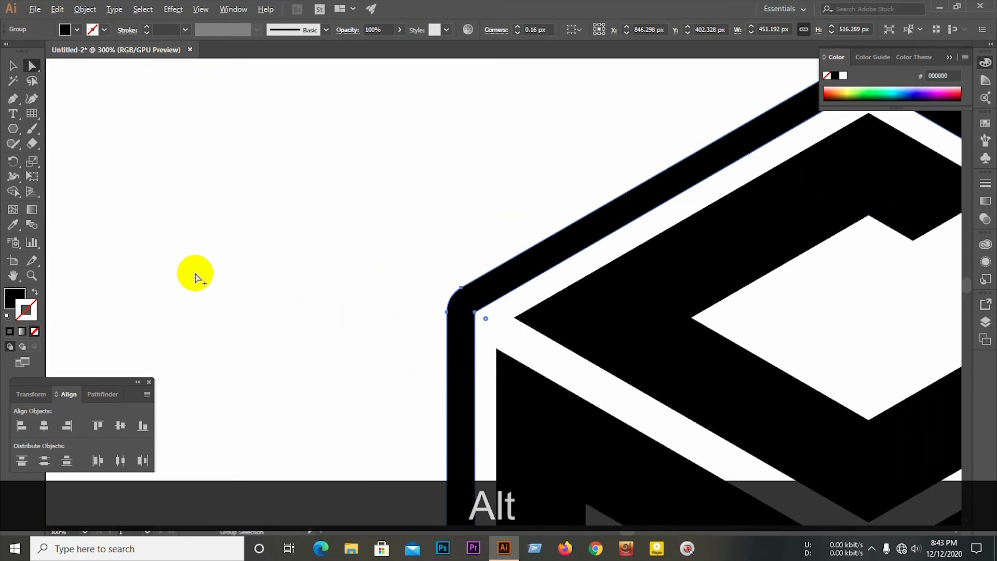
pyautogui.scroll(-1, 195, 274)
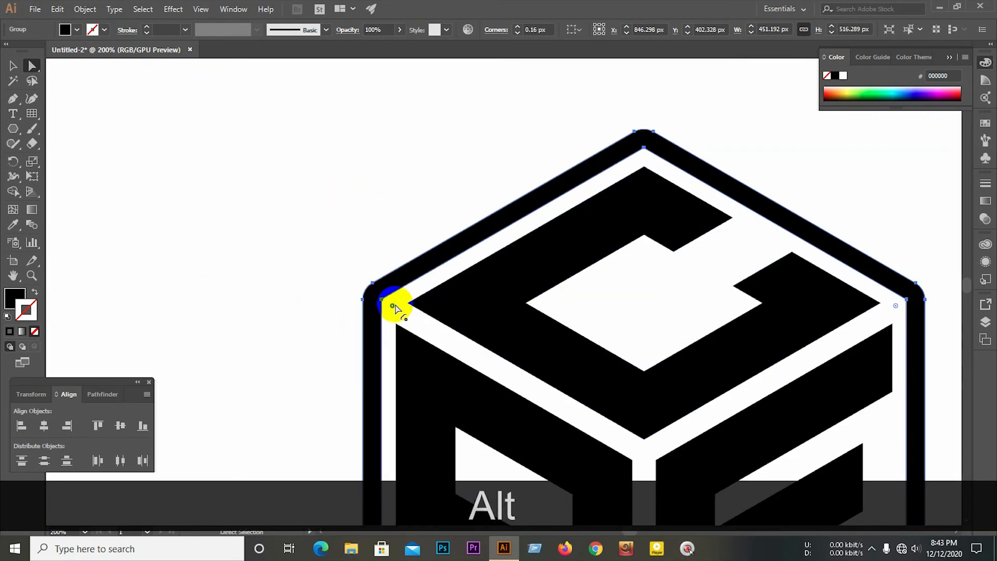
pyautogui.moveTo(394, 310); pyautogui.dragTo(378, 291)
pyautogui.click(270, 287)
pyautogui.scroll(-2, 169, 238)
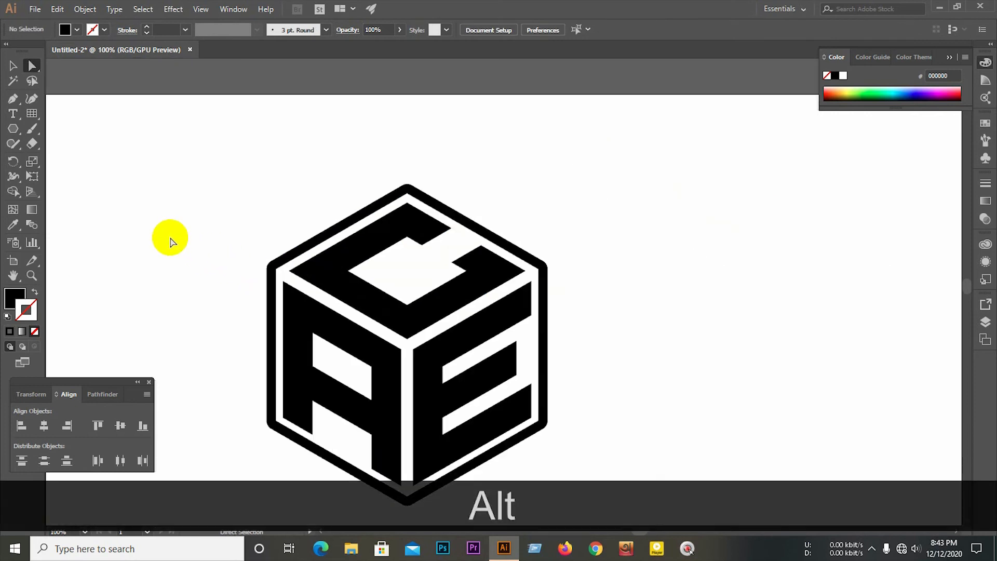
# Step: Round the corners of the letters A, E and C together to a radius of about 4.29 px
pyautogui.click(14, 66)
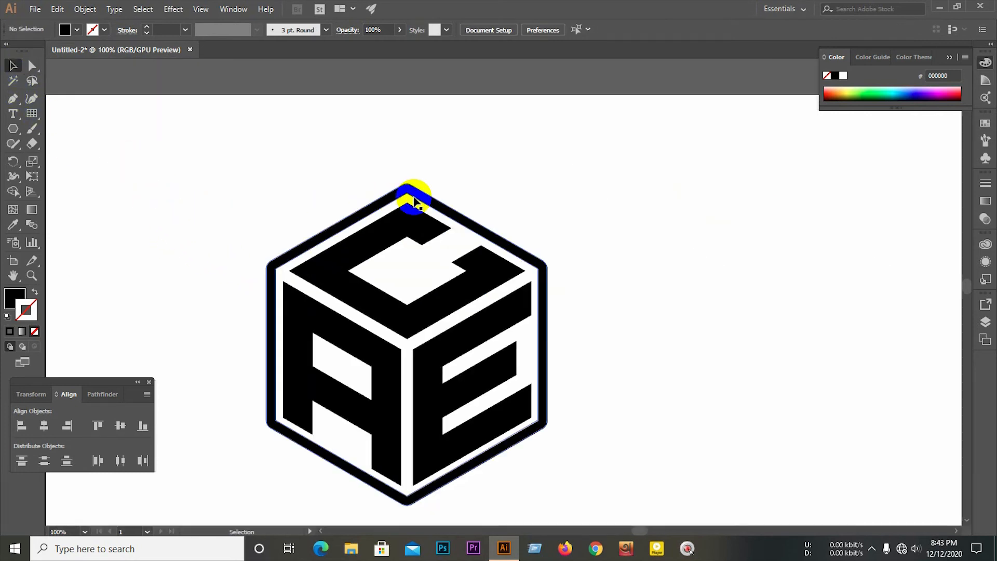
pyautogui.scroll(-1, 414, 195)
pyautogui.scroll(-1, 403, 191)
pyautogui.scroll(2, 201, 240)
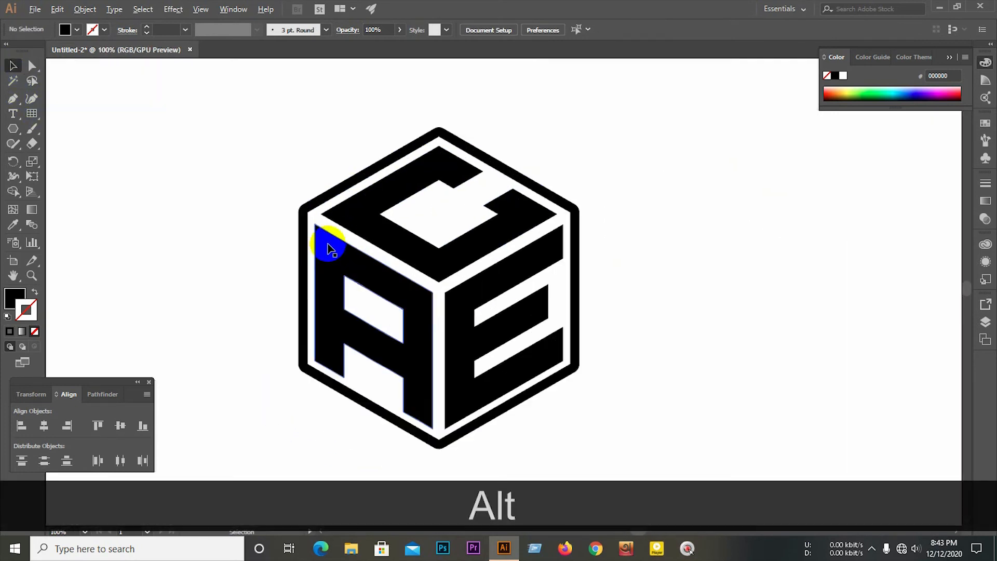
pyautogui.click(329, 247)
pyautogui.scroll(2, 307, 244)
pyautogui.press('a')
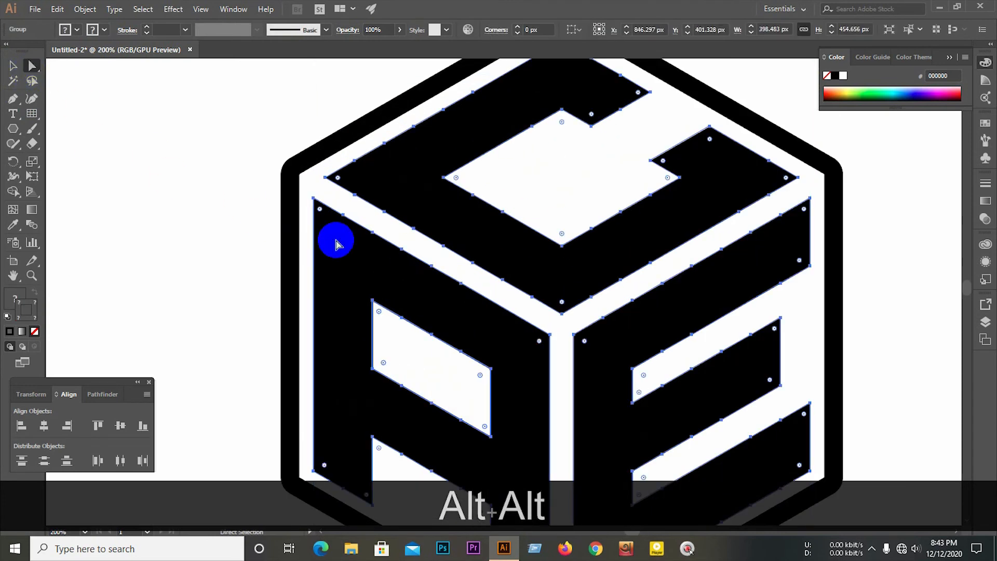
pyautogui.press('shift')
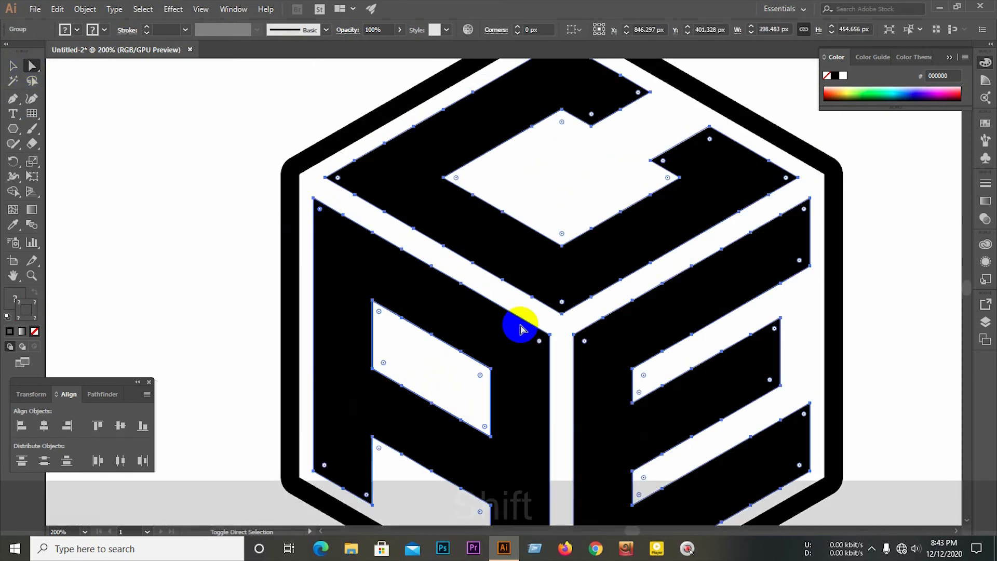
pyautogui.keyDown('shift'); pyautogui.click(314, 468); pyautogui.keyUp('shift')
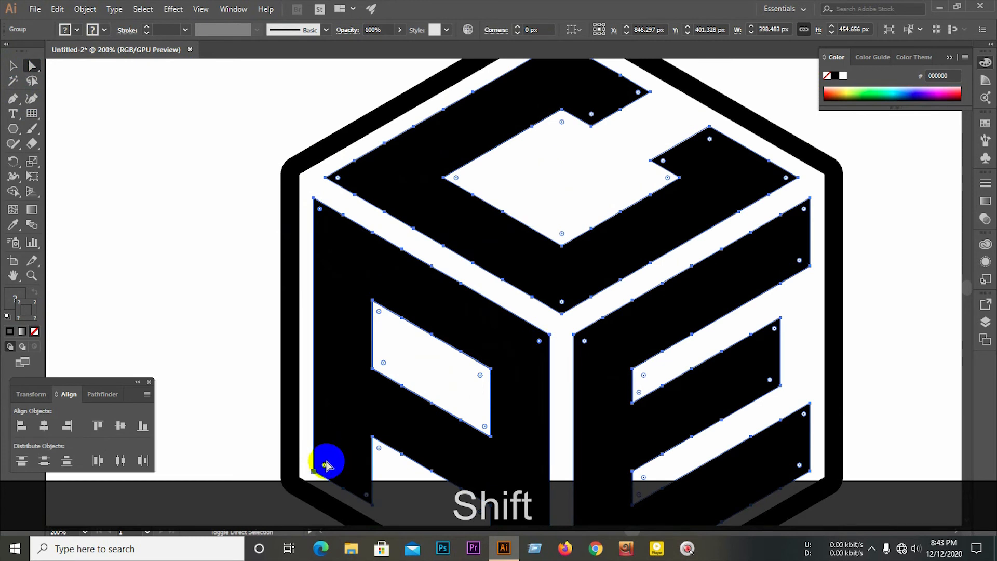
pyautogui.keyDown('shift'); pyautogui.click(326, 177); pyautogui.keyUp('shift')
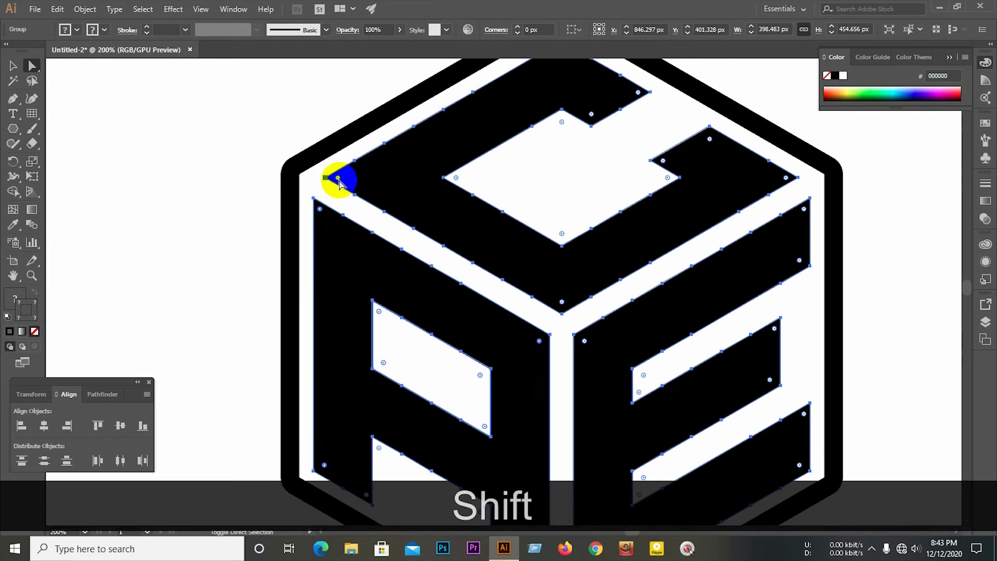
pyautogui.keyDown('shift'); pyautogui.click(638, 94); pyautogui.keyUp('shift')
pyautogui.keyDown('shift'); pyautogui.click(612, 122); pyautogui.keyUp('shift')
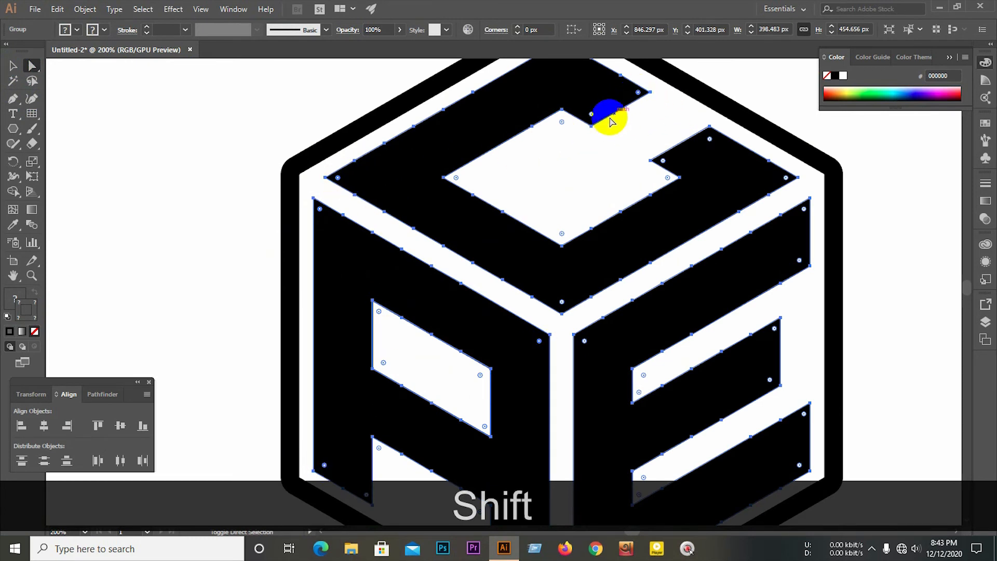
pyautogui.keyDown('shift'); pyautogui.click(657, 161); pyautogui.keyUp('shift')
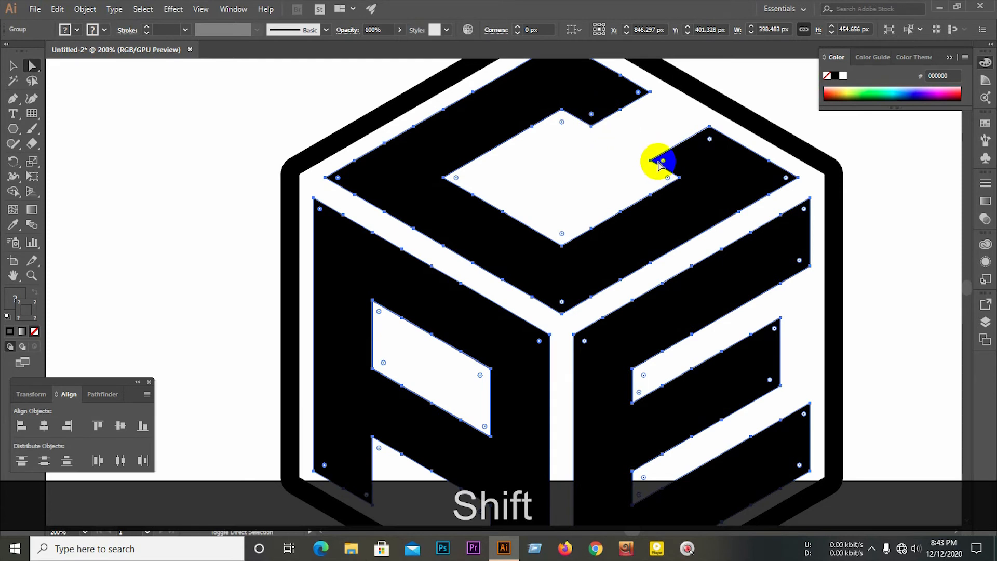
pyautogui.keyDown('shift'); pyautogui.click(699, 146); pyautogui.keyUp('shift')
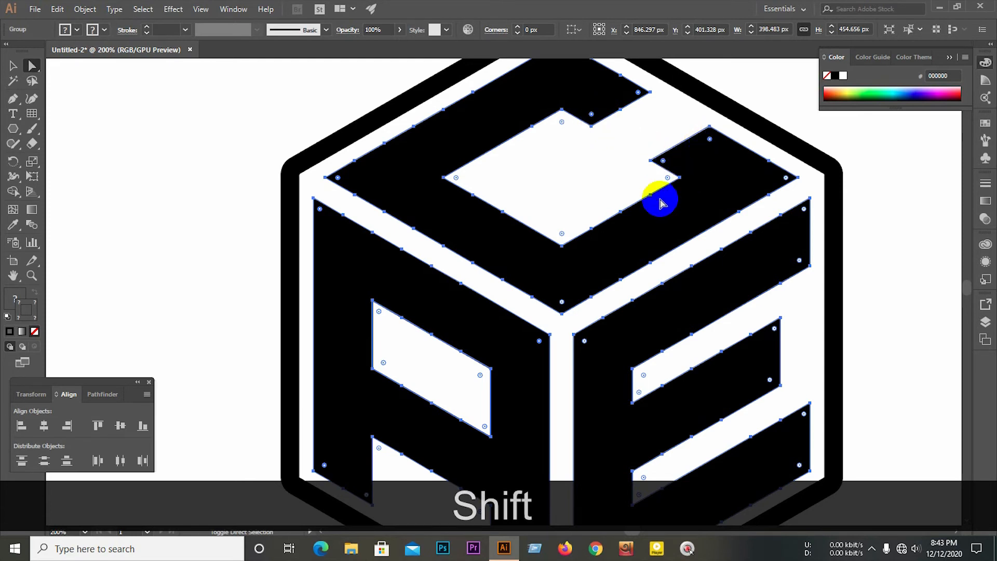
pyautogui.keyDown('shift'); pyautogui.click(564, 302); pyautogui.keyUp('shift')
pyautogui.keyDown('shift'); pyautogui.click(786, 178); pyautogui.keyUp('shift')
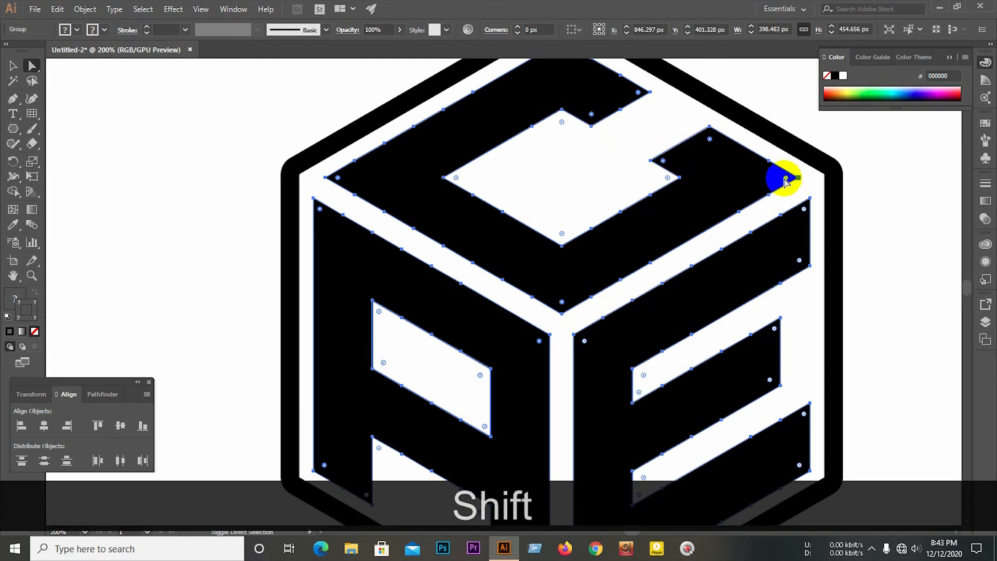
pyautogui.moveTo(787, 178); pyautogui.dragTo(784, 184)
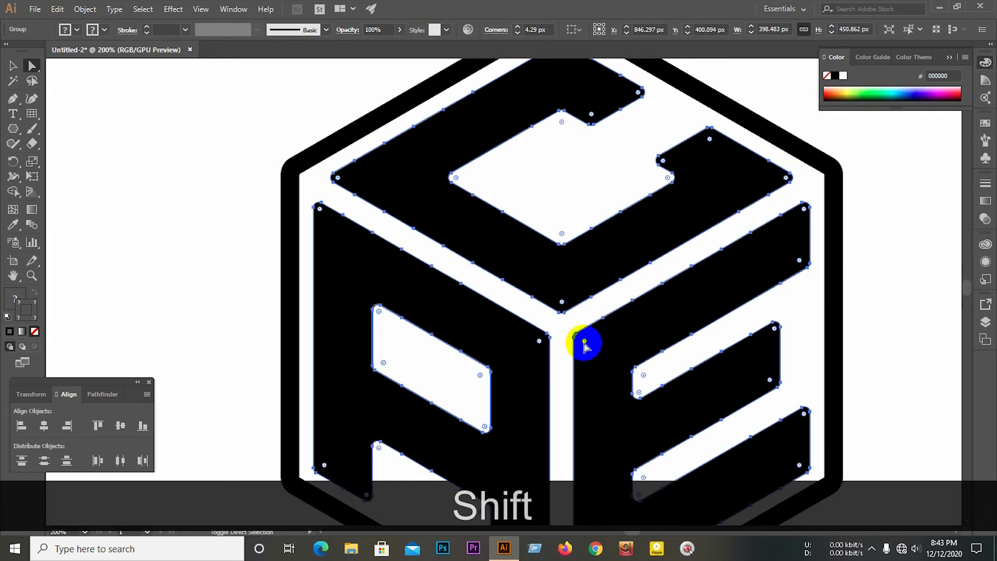
# Step: Increase the rounding of the letter E's outer corners to about 5.6 px and deselect the letters
pyautogui.keyDown('shift'); pyautogui.click(800, 264); pyautogui.keyUp('shift')
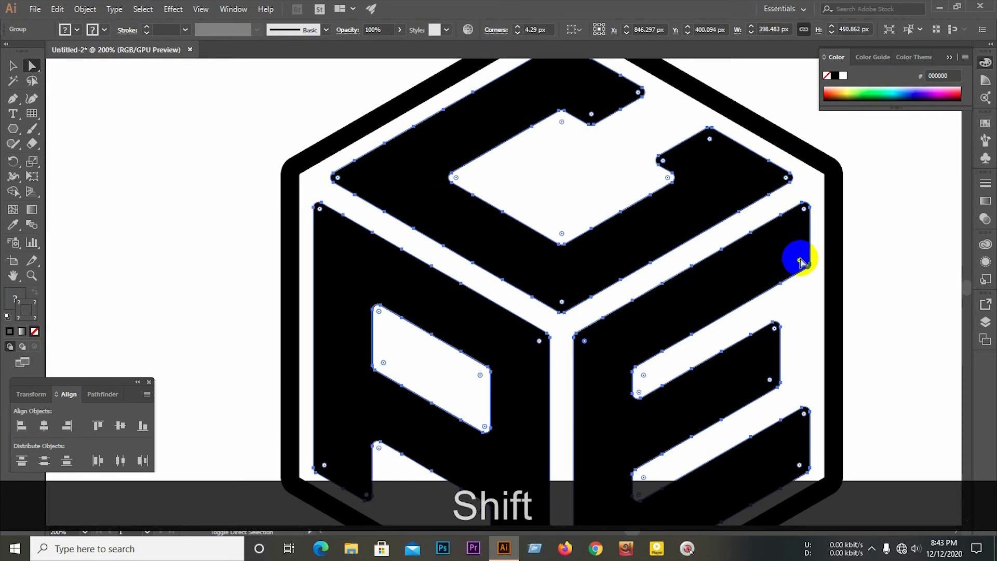
pyautogui.keyDown('shift'); pyautogui.click(765, 340); pyautogui.keyUp('shift')
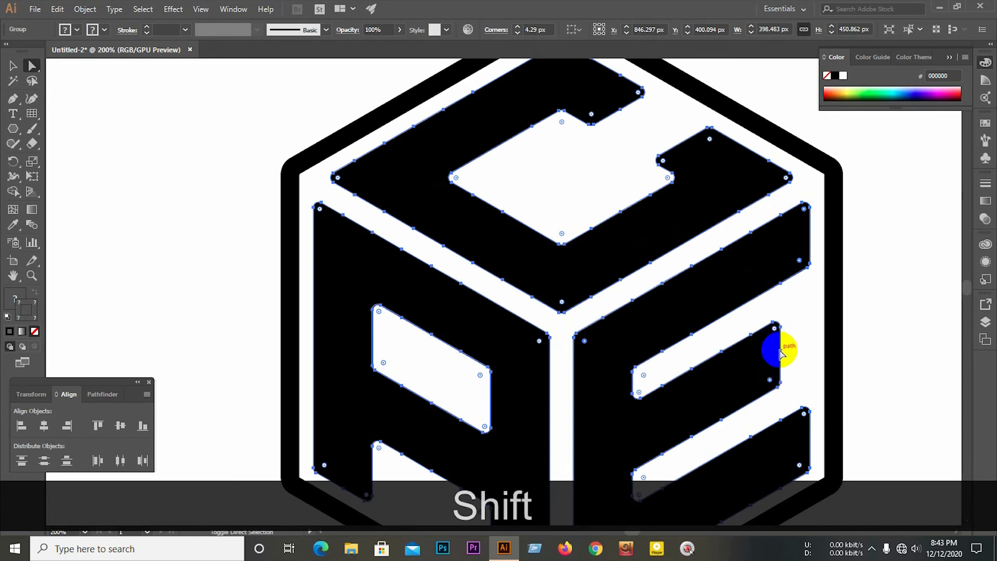
pyautogui.keyDown('shift'); pyautogui.click(808, 418); pyautogui.keyUp('shift')
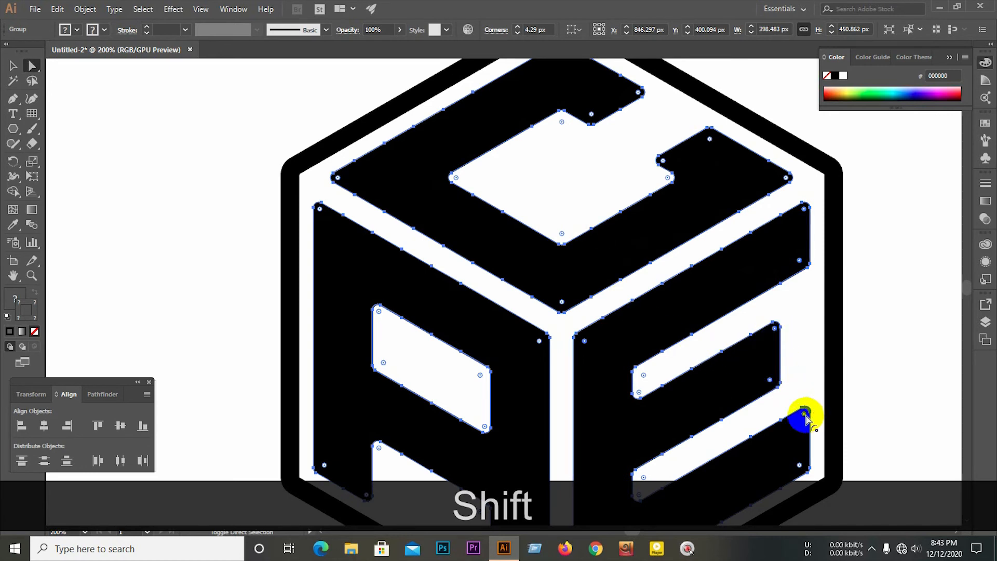
pyautogui.keyDown('shift'); pyautogui.click(801, 465); pyautogui.keyUp('shift')
pyautogui.moveTo(800, 466); pyautogui.dragTo(812, 453)
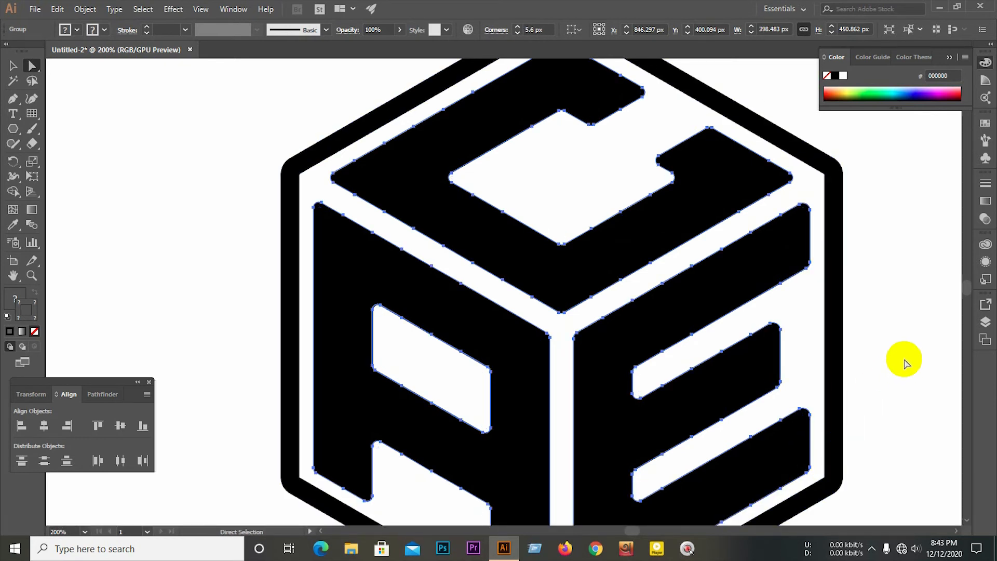
pyautogui.click(904, 359)
# Step: Adjust the corner rounding of the letter A's inner opening to about 4.29 px and deselect it
pyautogui.scroll(-1, 414, 211)
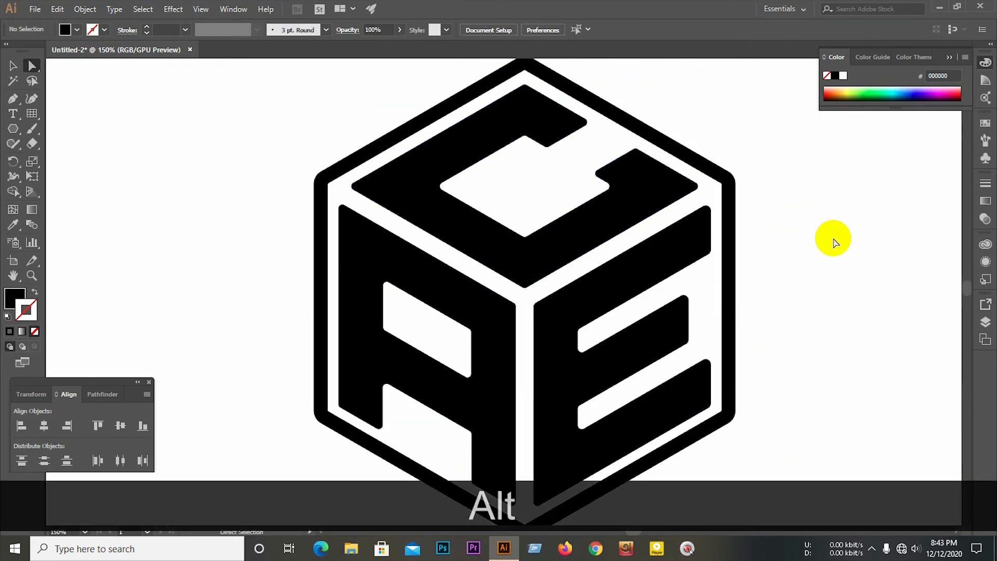
pyautogui.scroll(-1, 367, 256)
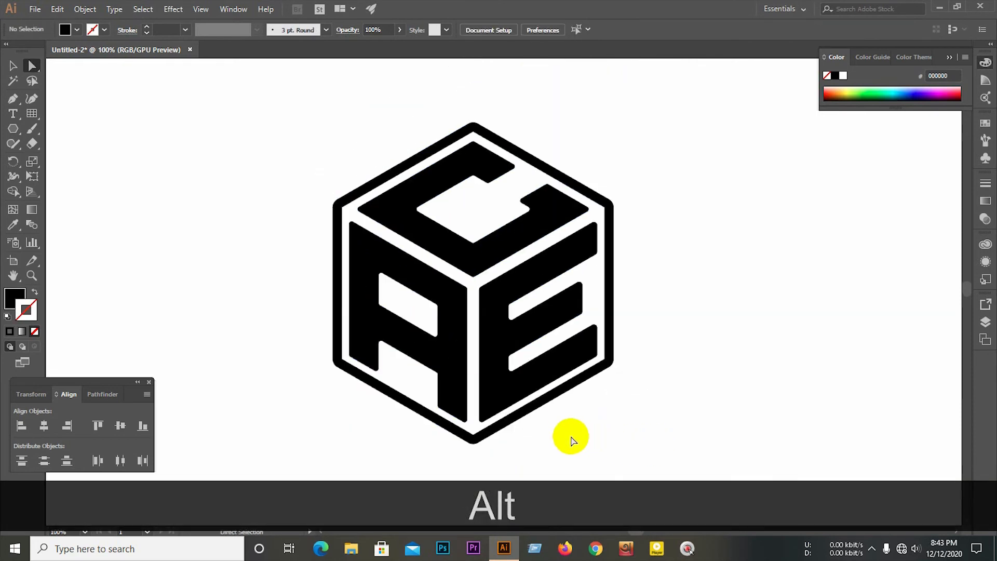
pyautogui.scroll(1, 411, 385)
pyautogui.click(489, 327)
pyautogui.click(455, 217)
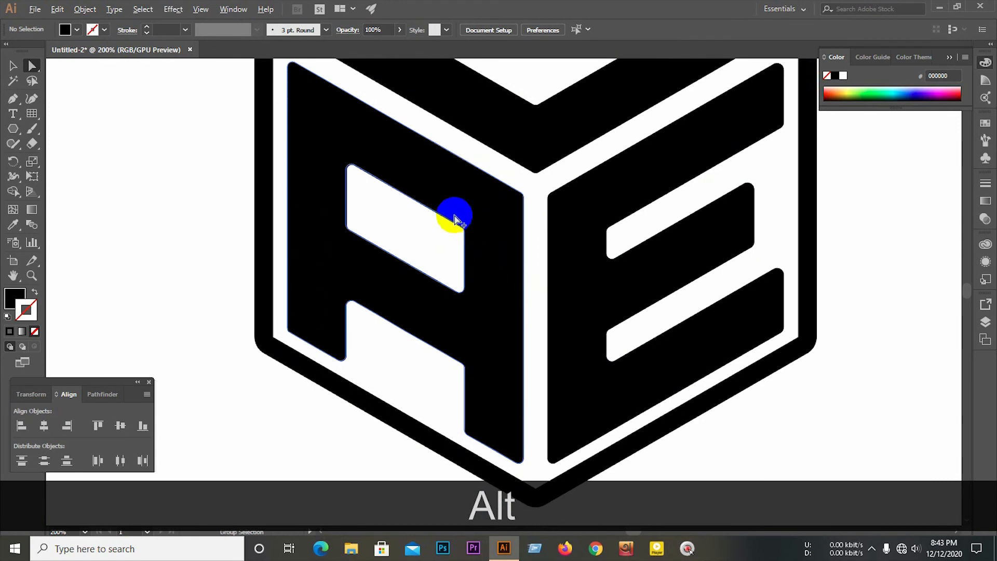
pyautogui.scroll(1, 455, 217)
pyautogui.click(475, 248)
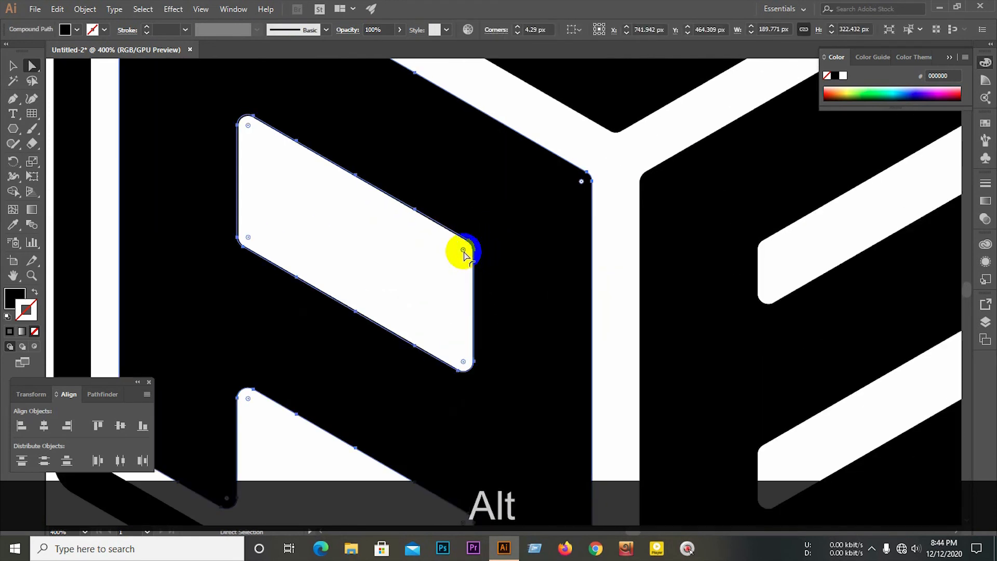
pyautogui.moveTo(464, 252); pyautogui.dragTo(445, 260)
pyautogui.scroll(-3, 367, 271)
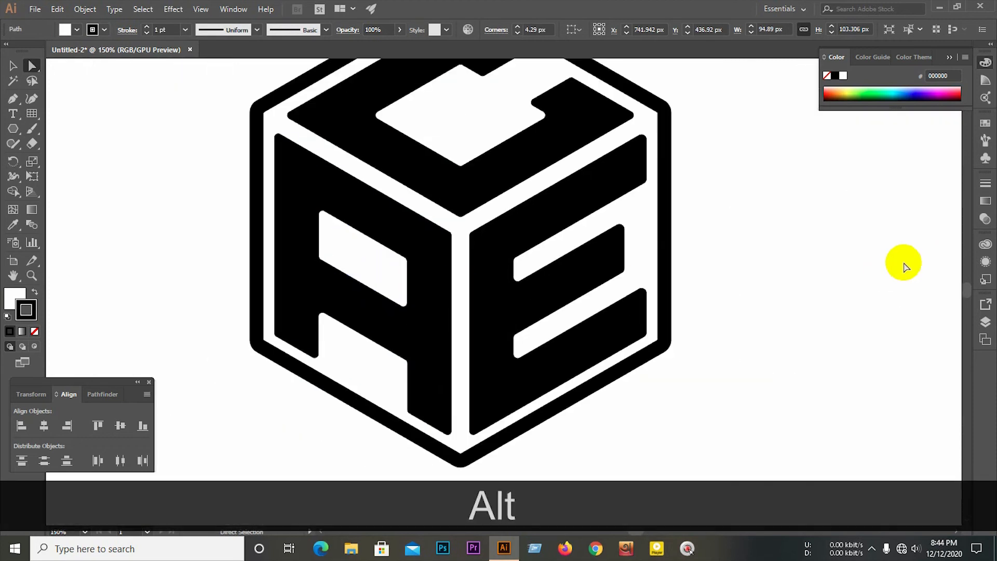
pyautogui.scroll(-2, 418, 260)
pyautogui.click(674, 295)
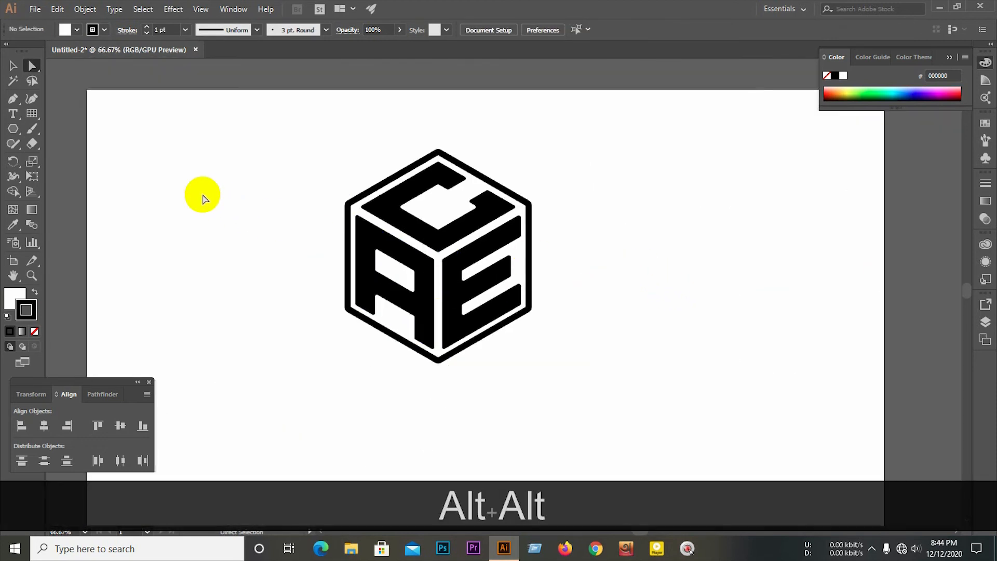
# Step: Group the letters with the hexagon frame and move the logo to the middle of the artboard, at about X 920 px, Y 562 px
pyautogui.moveTo(212, 151); pyautogui.dragTo(577, 337)
pyautogui.rightClick(478, 220)
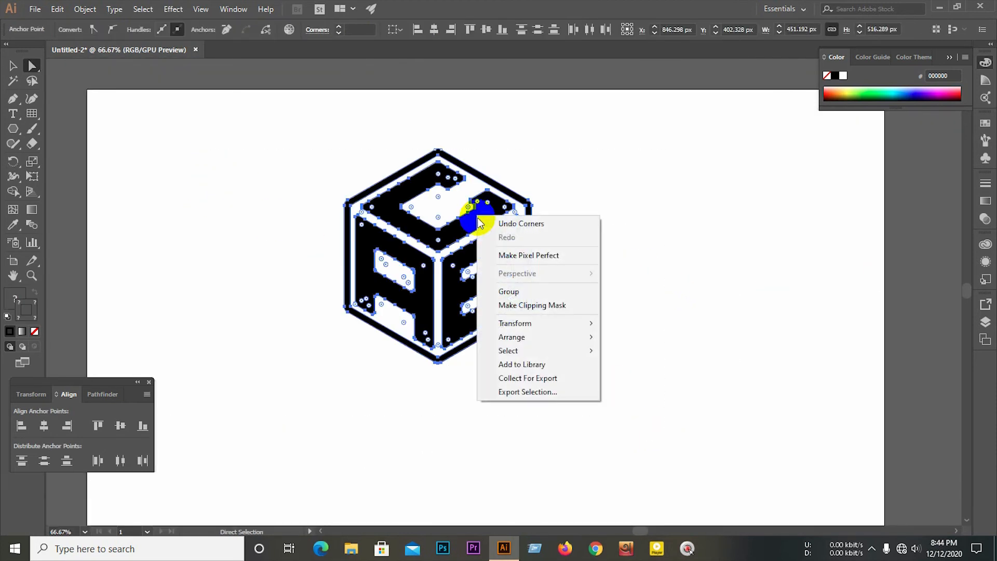
pyautogui.click(491, 291)
pyautogui.click(121, 154)
pyautogui.press('v')
pyautogui.moveTo(237, 141); pyautogui.dragTo(506, 311)
pyautogui.moveTo(465, 250); pyautogui.dragTo(495, 316)
pyautogui.scroll(-3, 511, 283)
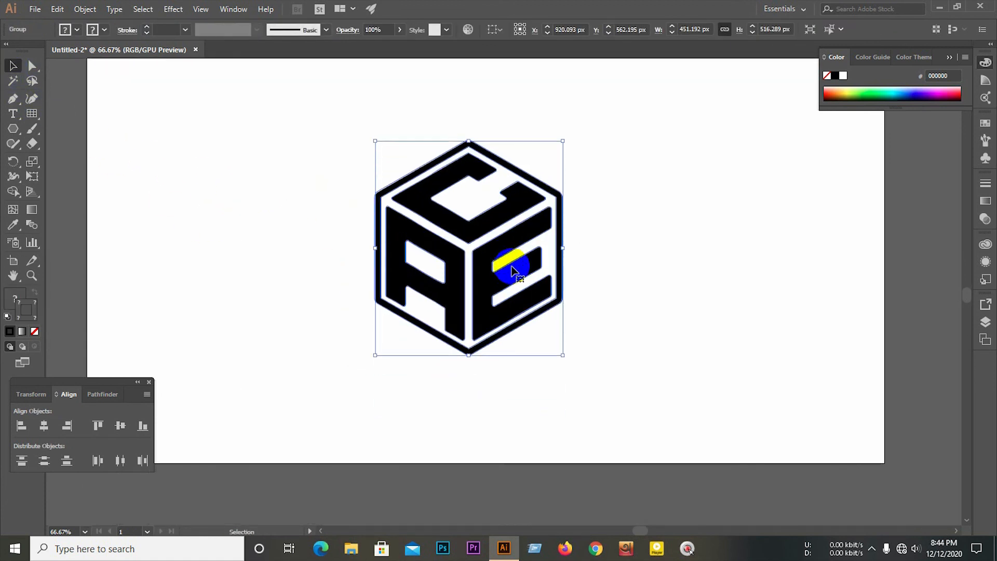
pyautogui.click(688, 242)
# Step: Ungroup the logo to separate the frame from the lettering, and ungroup the lettering into individual letters
pyautogui.rightClick(497, 255)
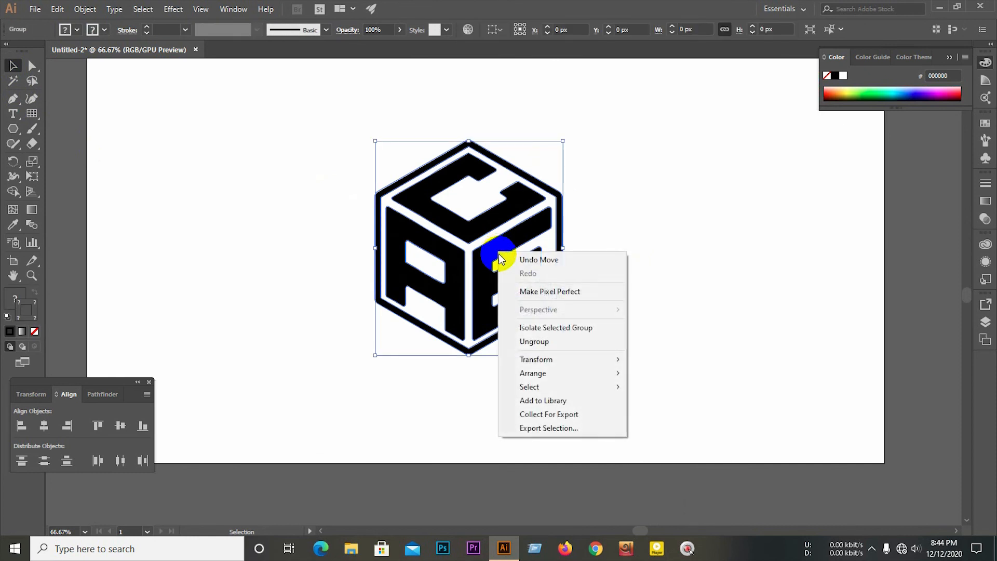
pyautogui.click(530, 340)
pyautogui.click(632, 302)
pyautogui.click(496, 254)
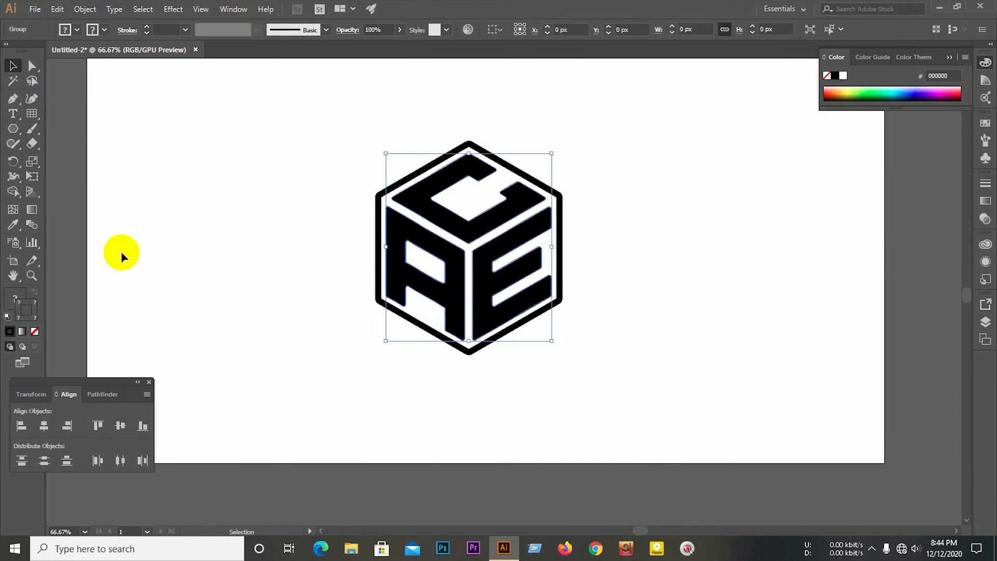
pyautogui.rightClick(378, 209)
pyautogui.click(413, 298)
pyautogui.click(299, 239)
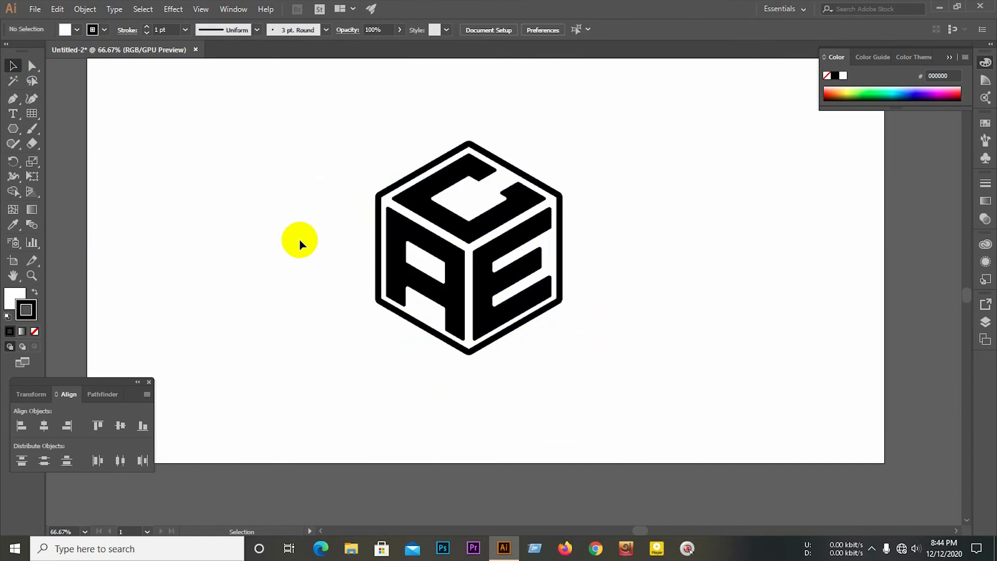
# Step: Fill the hexagon frame with the dark blue color 10618E and deselect it
pyautogui.click(375, 197)
pyautogui.click(28, 308)
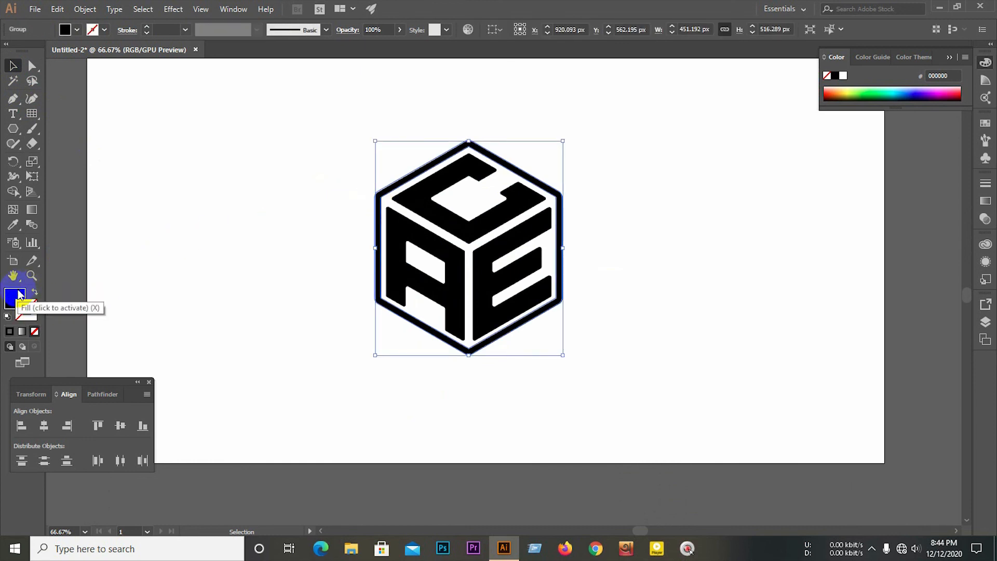
pyautogui.click(17, 300)
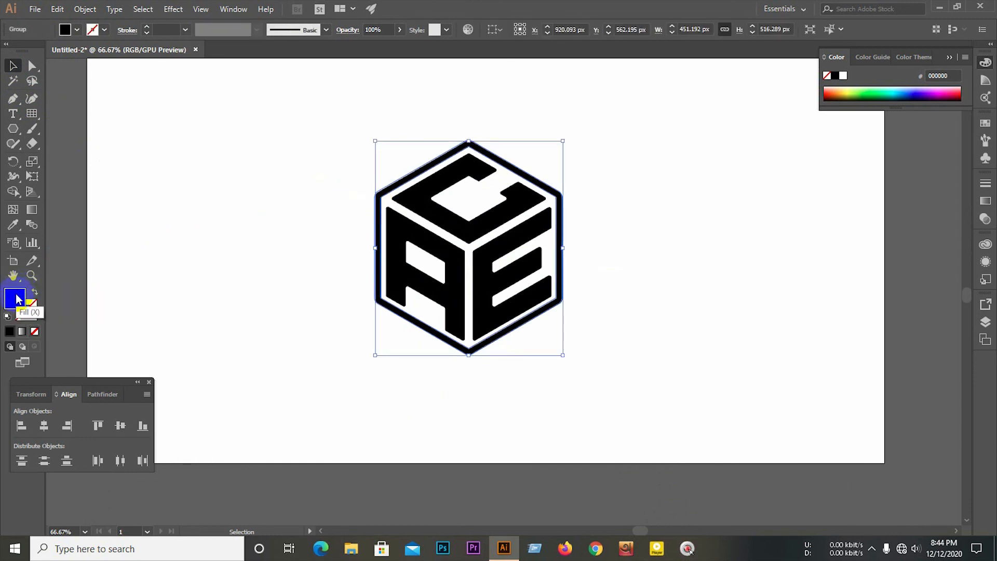
pyautogui.doubleClick(21, 302)
pyautogui.moveTo(855, 300)
pyautogui.mouseDown()
pyautogui.moveTo(854, 309)
pyautogui.moveTo(816, 307)
pyautogui.mouseUp()
pyautogui.click(826, 322)
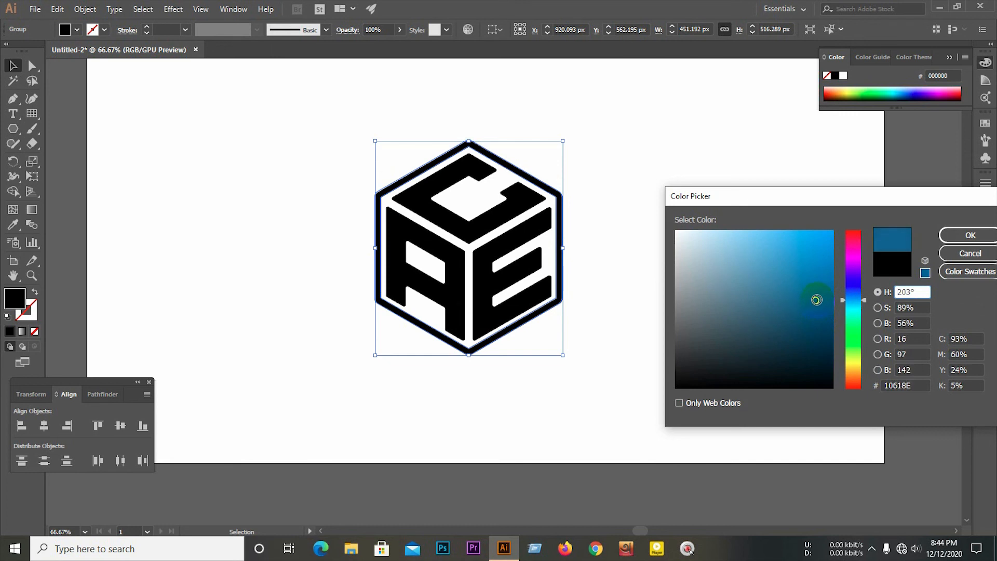
pyautogui.click(957, 240)
pyautogui.click(664, 229)
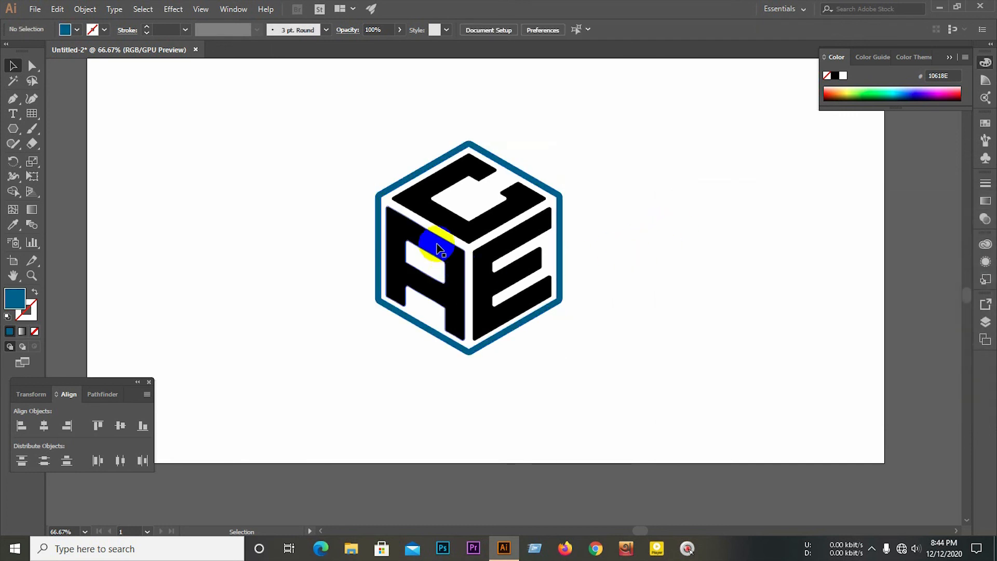
# Step: Apply the hexagon frame's dark blue fill to the letter A with the Eyedropper
pyautogui.click(457, 261)
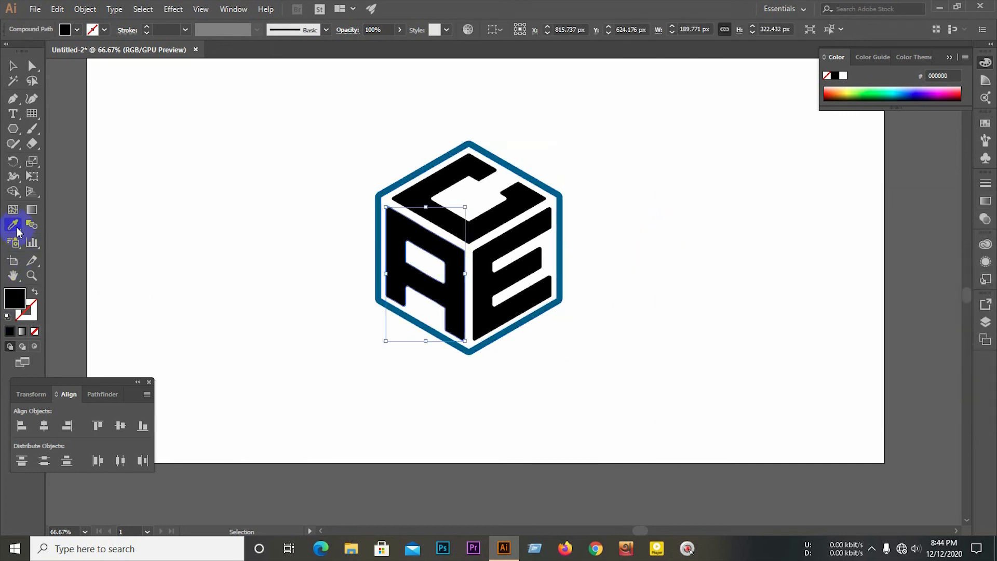
pyautogui.click(403, 179)
pyautogui.press('v')
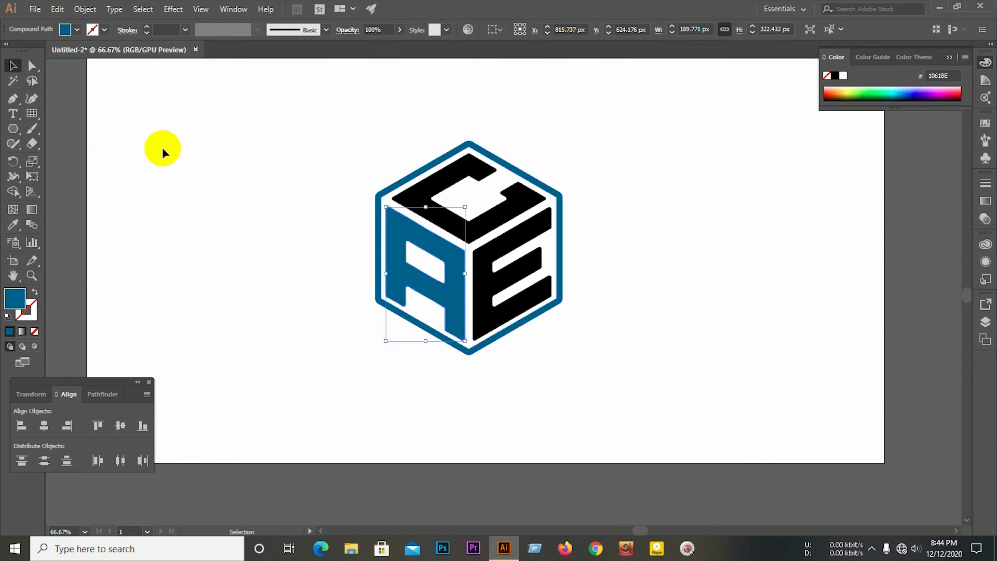
# Step: Fill the letter C with the bright cyan color 15C7E5 and deselect it
pyautogui.click(456, 208)
pyautogui.click(469, 222)
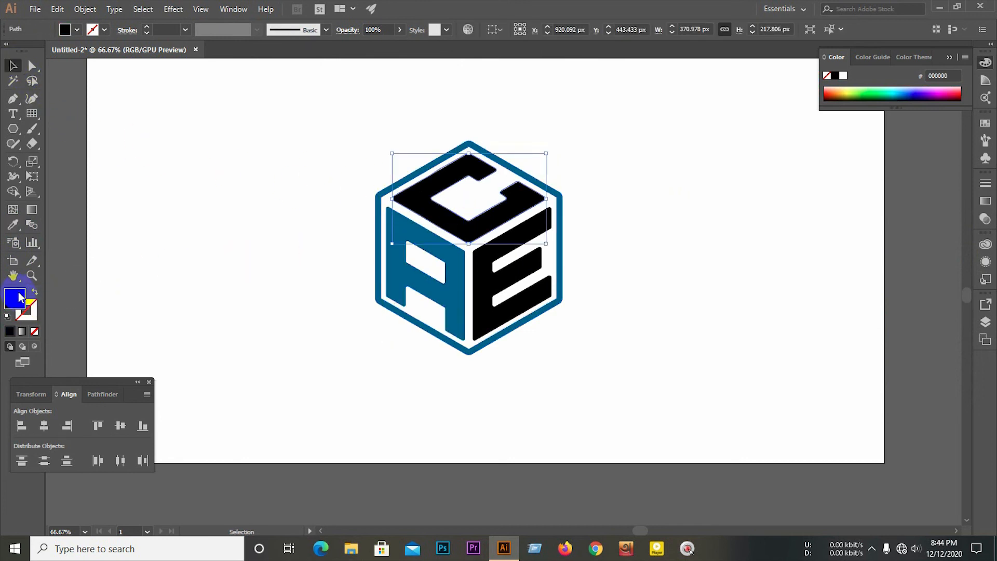
pyautogui.moveTo(842, 311)
pyautogui.mouseDown()
pyautogui.moveTo(855, 321)
pyautogui.moveTo(849, 305)
pyautogui.mouseUp()
pyautogui.click(819, 247)
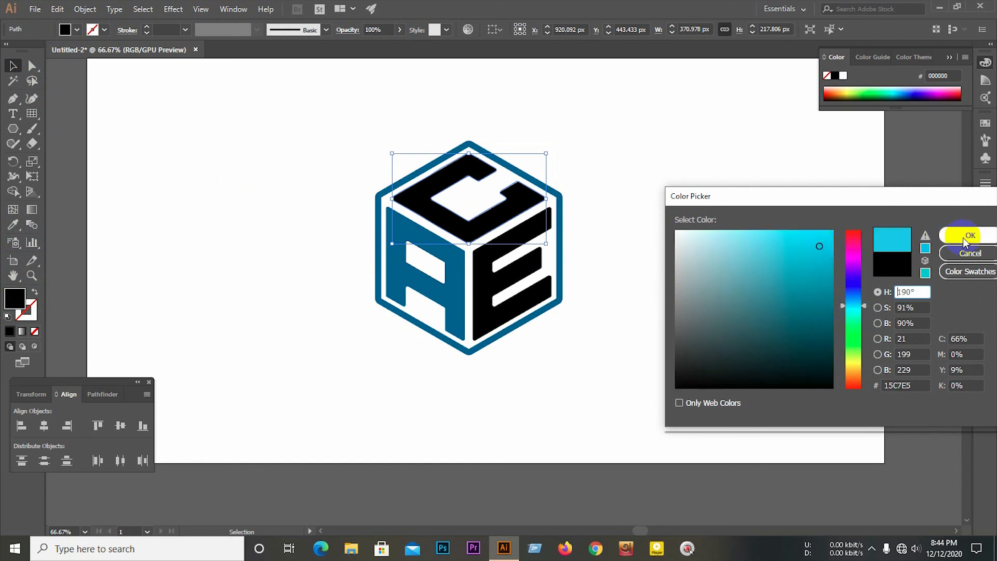
pyautogui.press('Return')
pyautogui.click(198, 216)
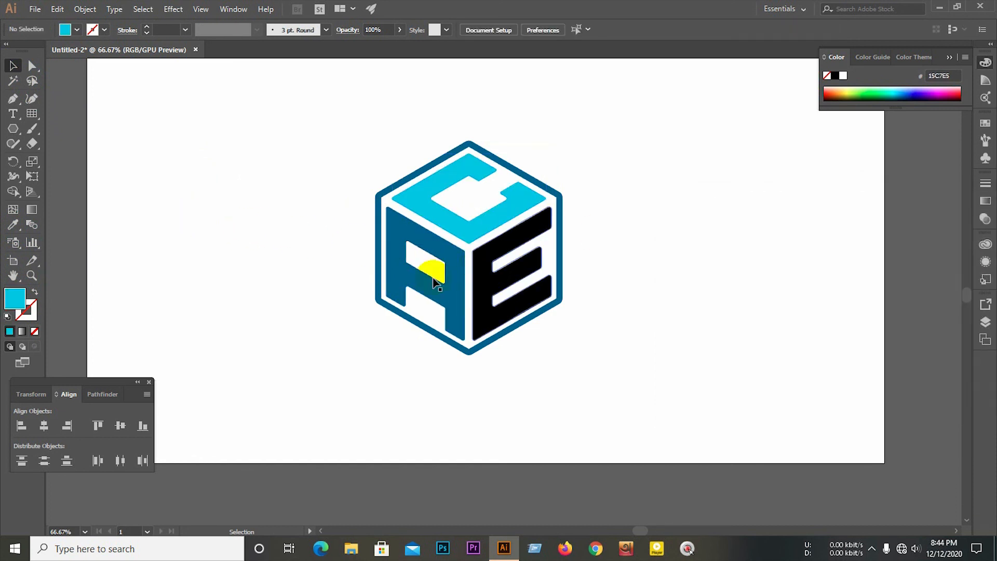
# Step: Fill the letter E with the sky blue color 109BE8 and deselect it
pyautogui.click(538, 289)
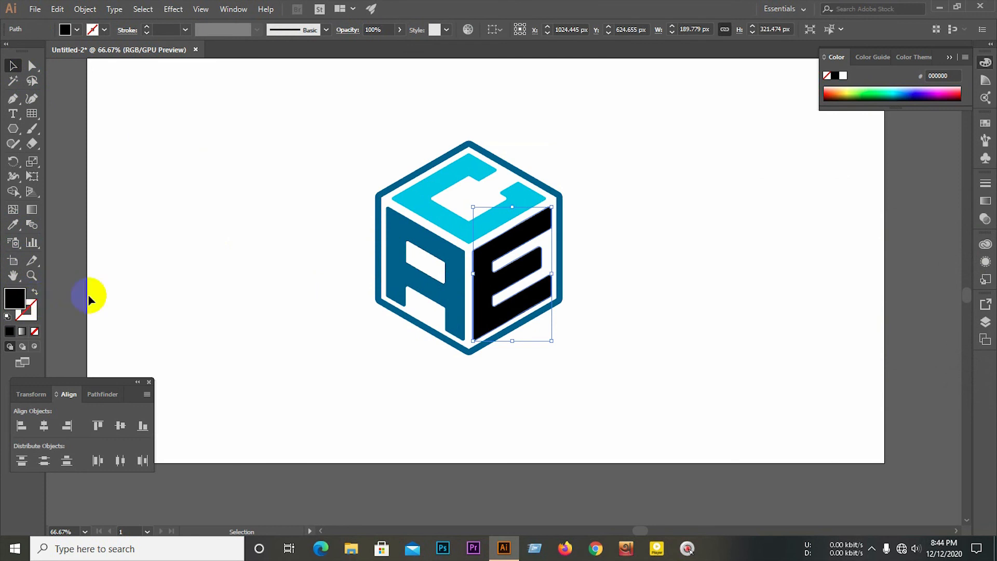
pyautogui.doubleClick(14, 299)
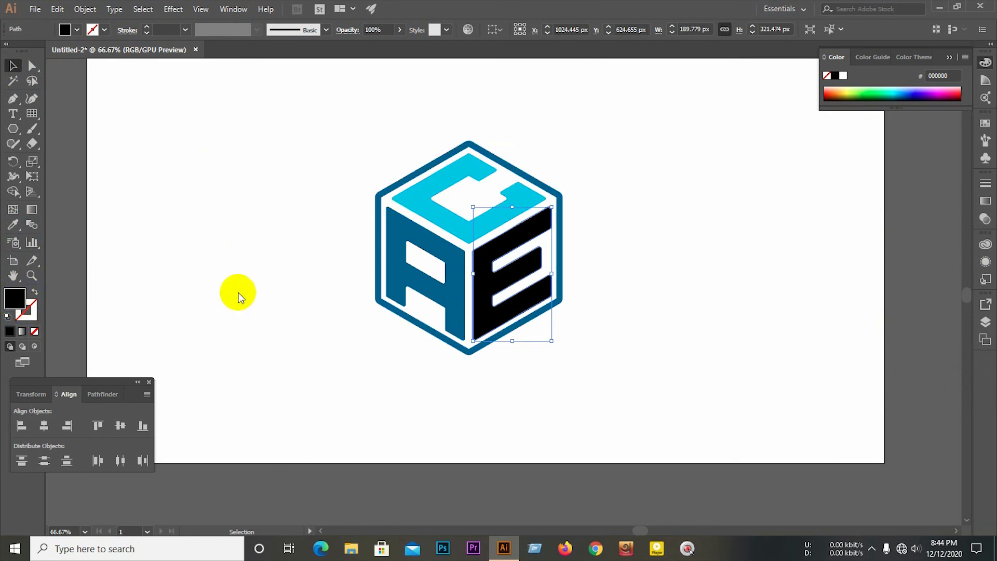
pyautogui.moveTo(854, 308)
pyautogui.mouseDown()
pyautogui.moveTo(861, 314)
pyautogui.moveTo(857, 304)
pyautogui.mouseUp()
pyautogui.click(823, 243)
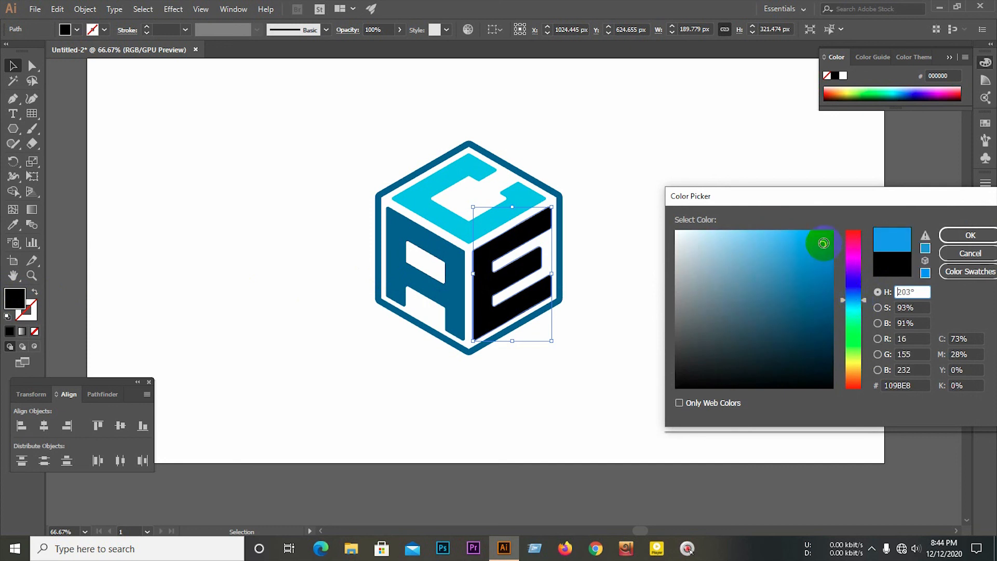
pyautogui.click(955, 238)
pyautogui.click(344, 207)
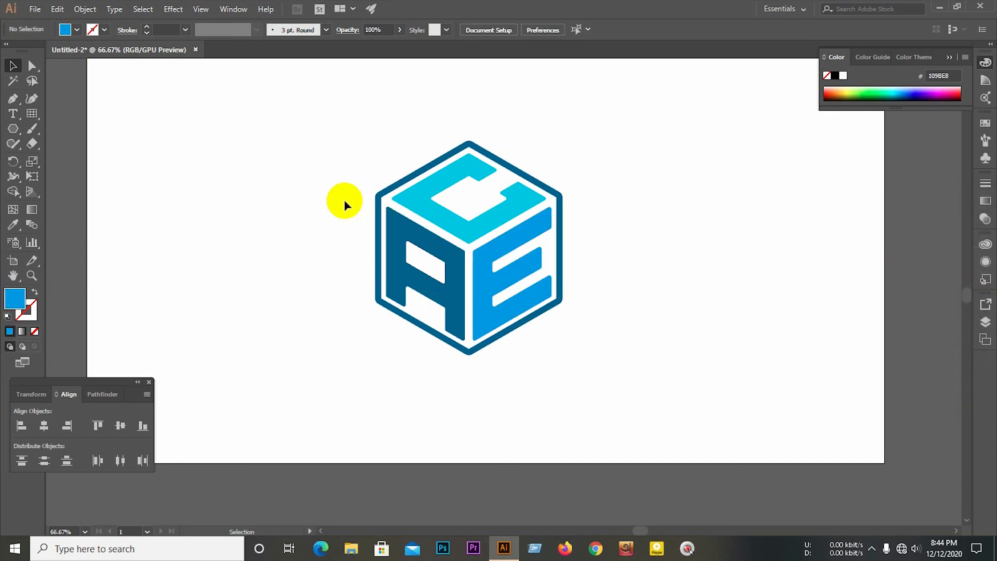
# Step: Change the letter C's fill to the medium blue color 0A70CC and deselect it
pyautogui.click(411, 204)
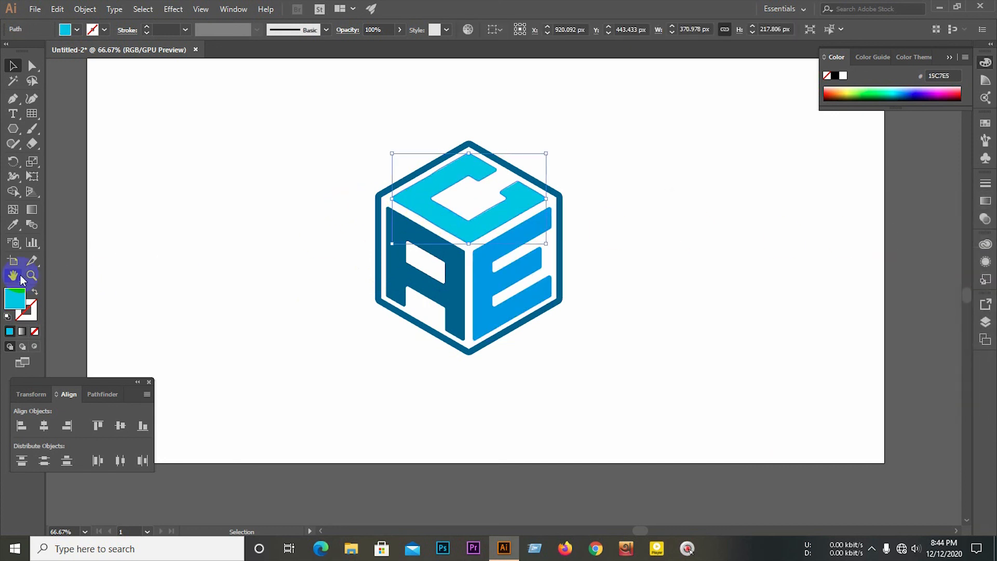
pyautogui.doubleClick(19, 302)
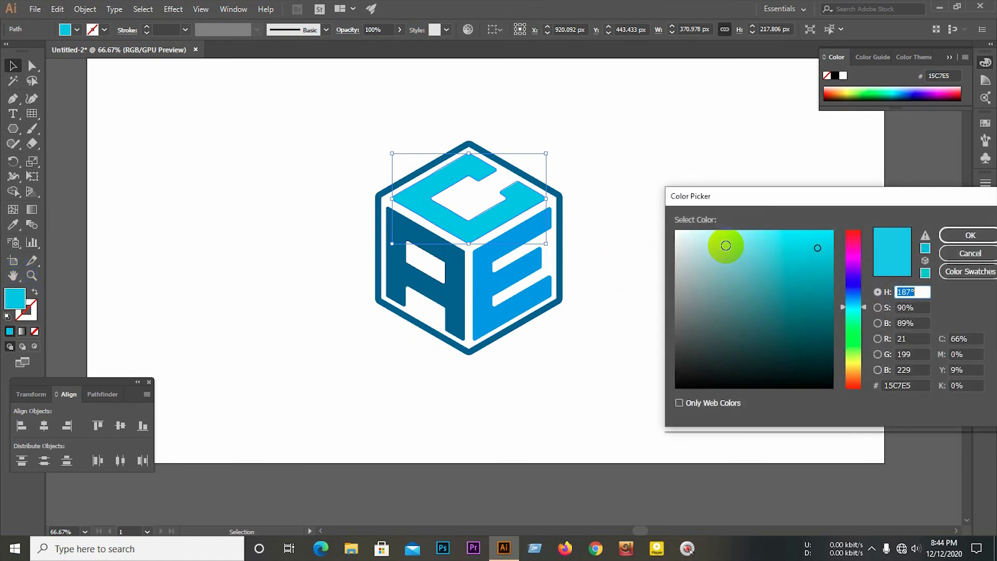
pyautogui.moveTo(816, 251); pyautogui.dragTo(787, 244)
pyautogui.moveTo(862, 310); pyautogui.dragTo(855, 303)
pyautogui.moveTo(819, 249); pyautogui.dragTo(826, 258)
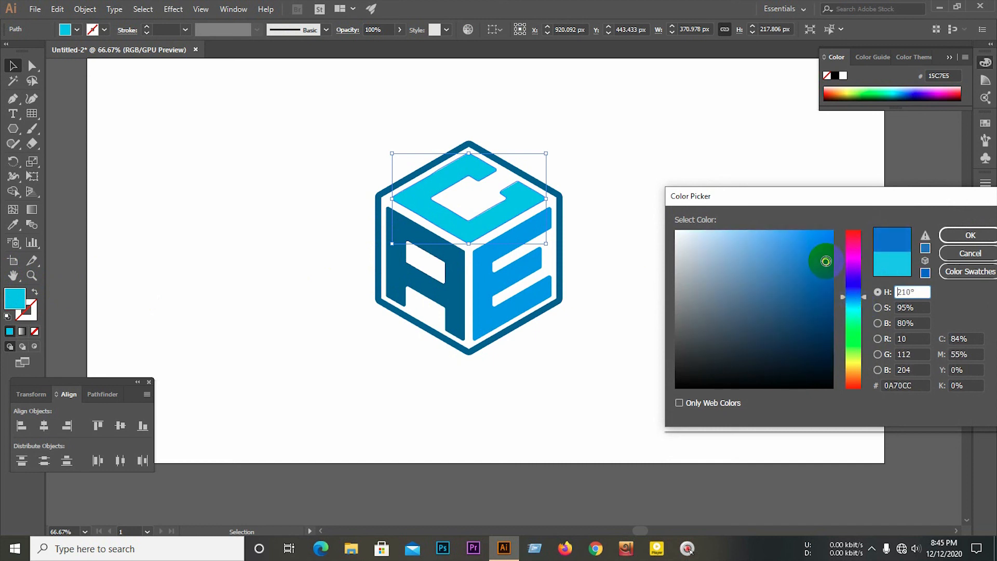
pyautogui.click(962, 233)
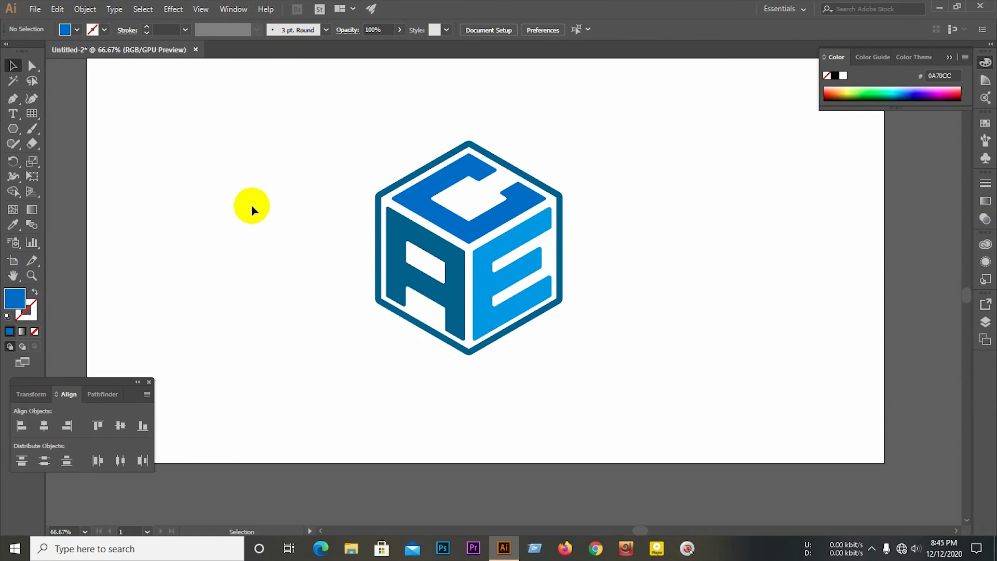
# Step: Select the hexagon frame together with all three letters and group them into one object
pyautogui.scroll(-1, 330, 271)
pyautogui.moveTo(291, 214); pyautogui.dragTo(525, 338)
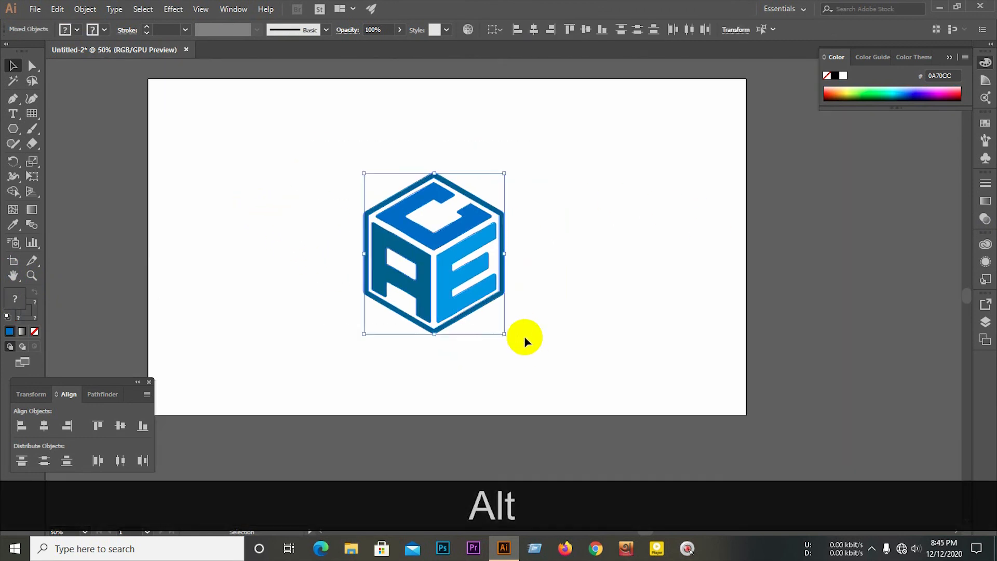
pyautogui.rightClick(470, 269)
pyautogui.click(509, 344)
# Step: Enlarge the grouped logo proportionally about its center to about 505 by 578 px, then move it slightly upward and deselect it
pyautogui.moveTo(278, 216); pyautogui.dragTo(517, 343)
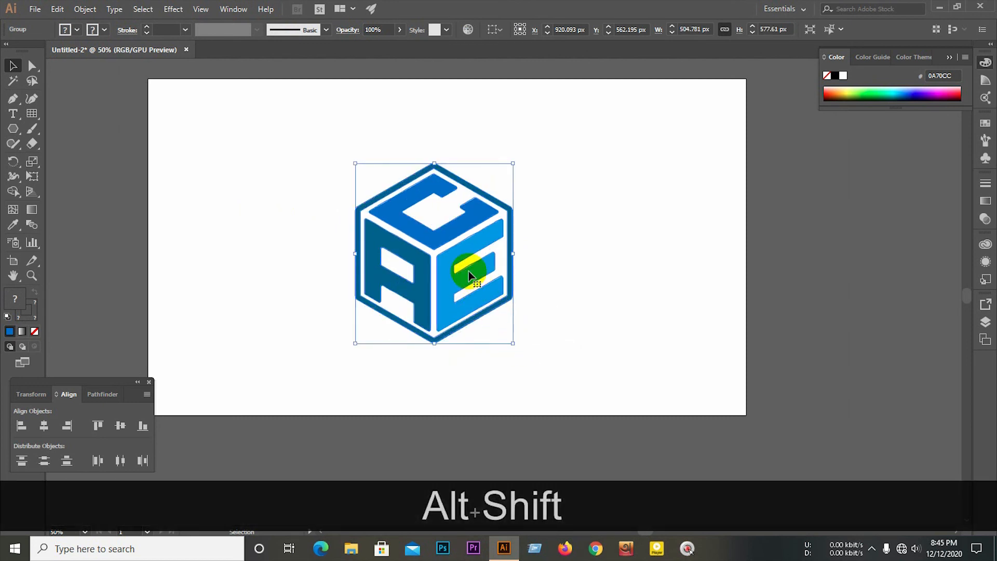
pyautogui.moveTo(472, 273); pyautogui.dragTo(472, 262)
pyautogui.click(561, 281)
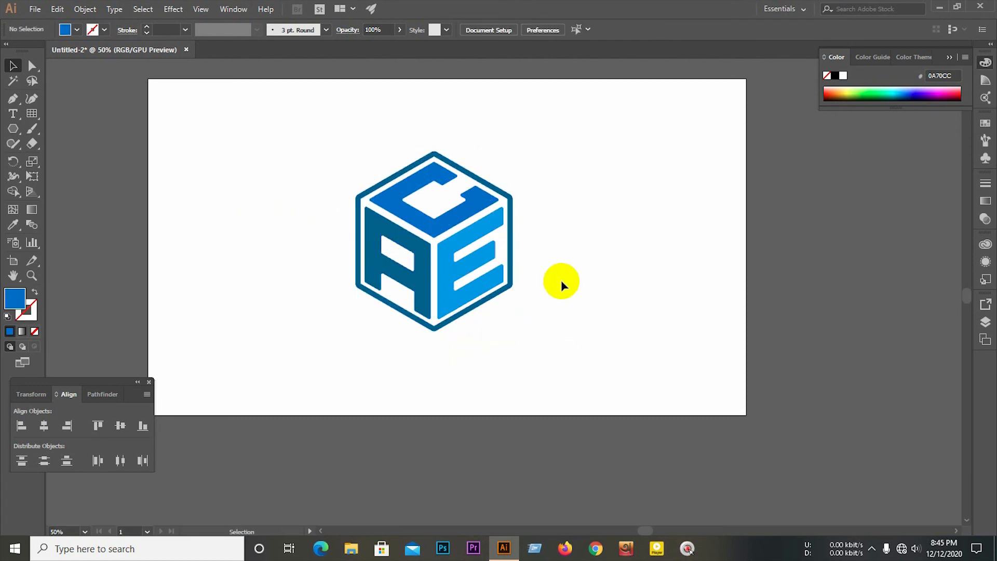